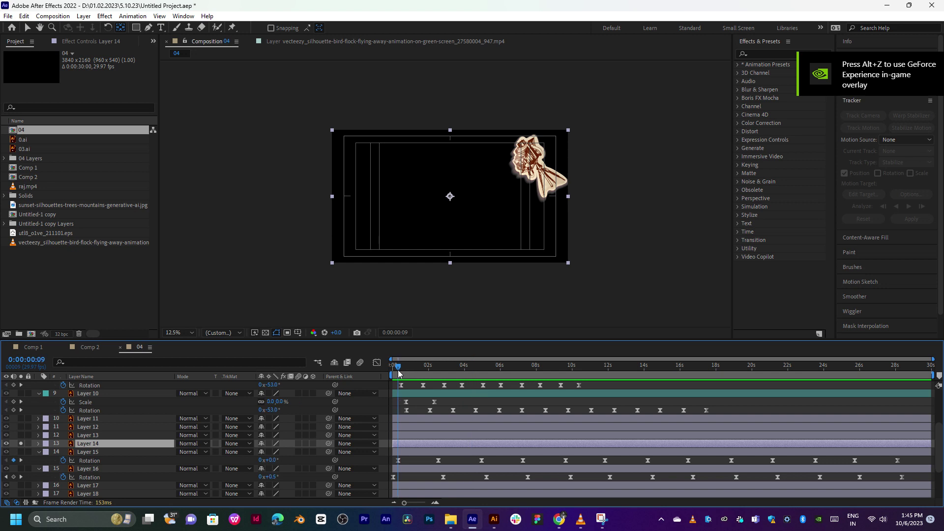
{"action": "left_click_drag", "start_coordinate": [398, 373], "coordinate": [394, 374]}
{"action": "key", "text": "Return"}
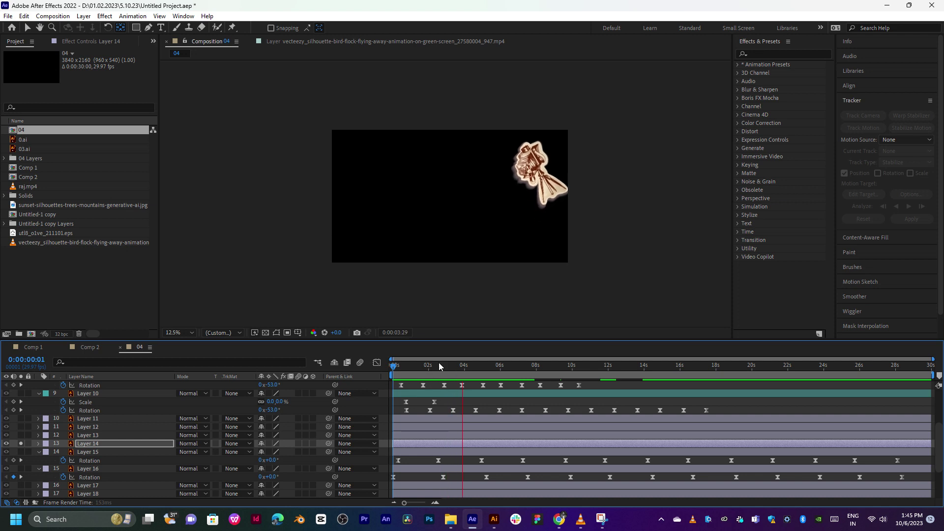
{"action": "key", "text": "space"}
{"action": "key", "text": "r"}
{"action": "left_click_drag", "start_coordinate": [442, 370], "coordinate": [433, 373]}
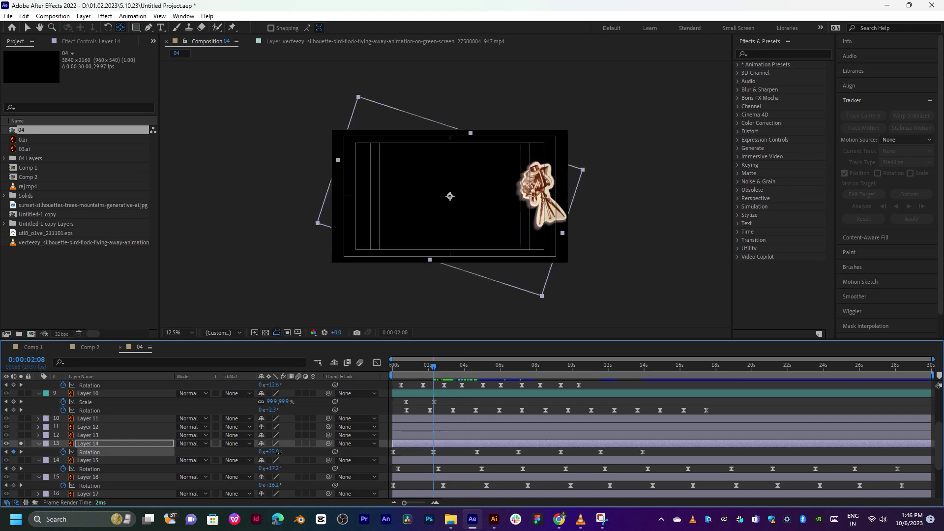
{"action": "left_click_drag", "start_coordinate": [278, 453], "coordinate": [272, 452]}
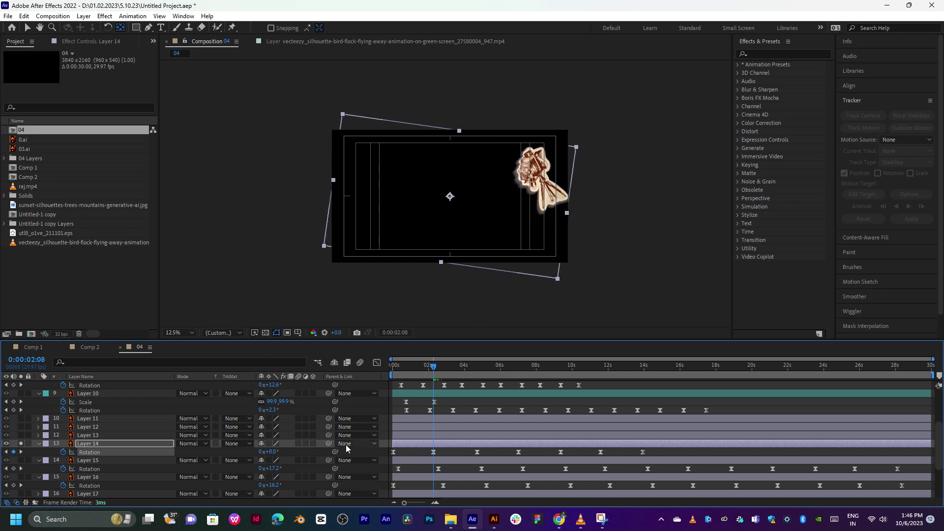
{"action": "key", "text": "space"}
{"action": "left_click", "coordinate": [411, 366]}
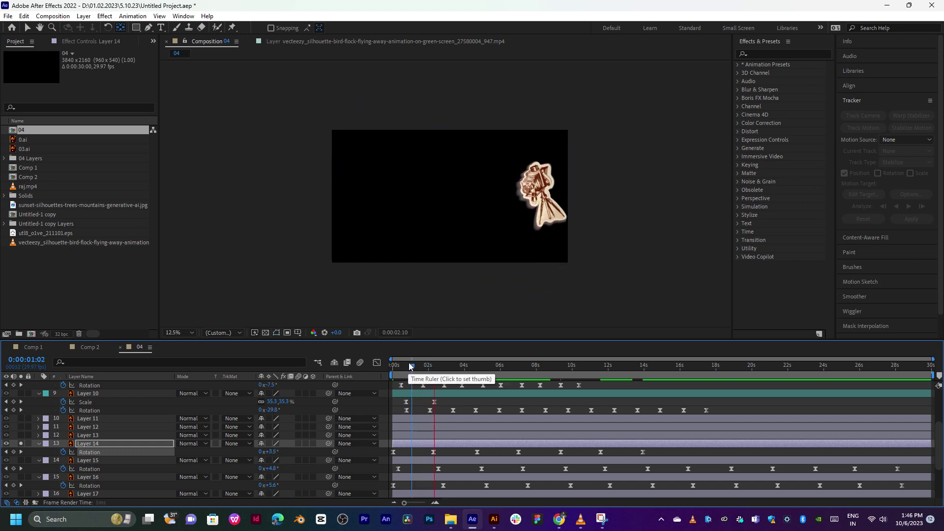
{"action": "key", "text": "space"}
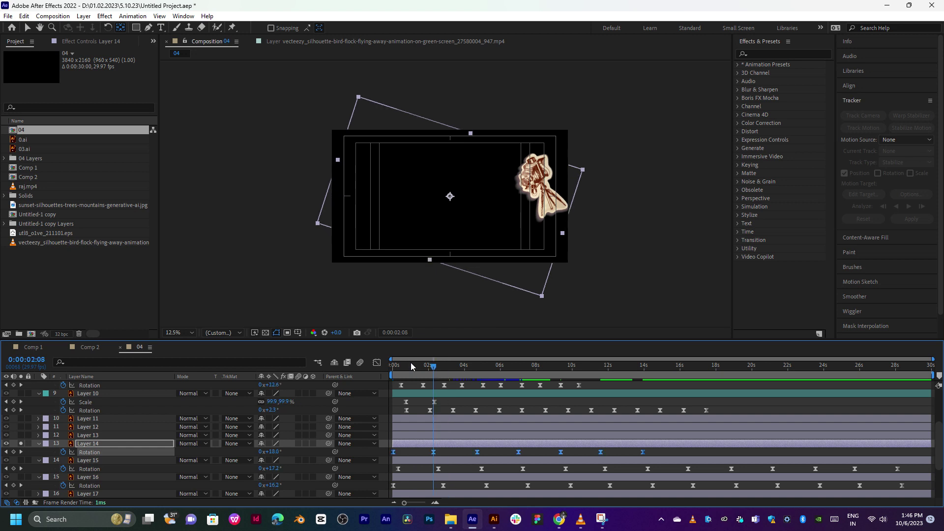
{"action": "key", "text": "Delete"}
Move Layer 14's anchor point onto the tripod camera, paste the rotation keyframes at 0:00:00:11, and preview the swing
{"action": "left_click", "coordinate": [428, 367]}
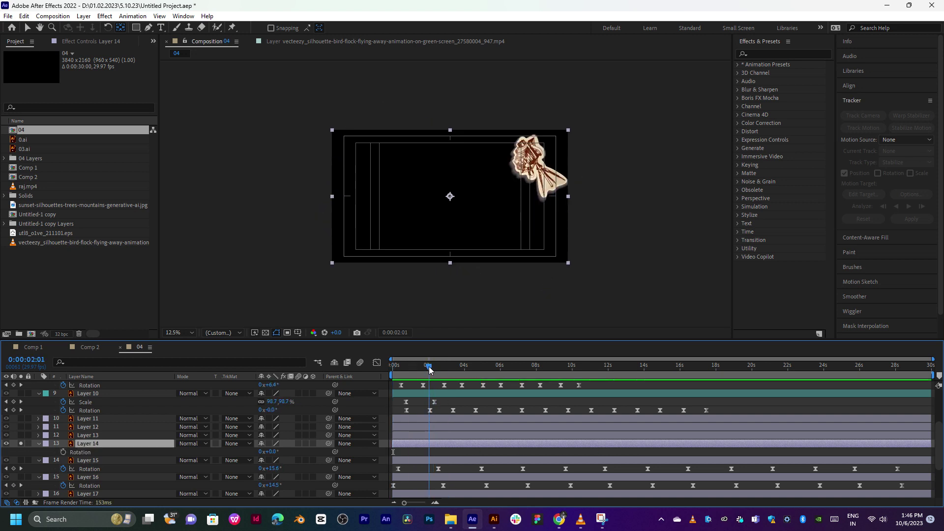
{"action": "left_click", "coordinate": [447, 199]}
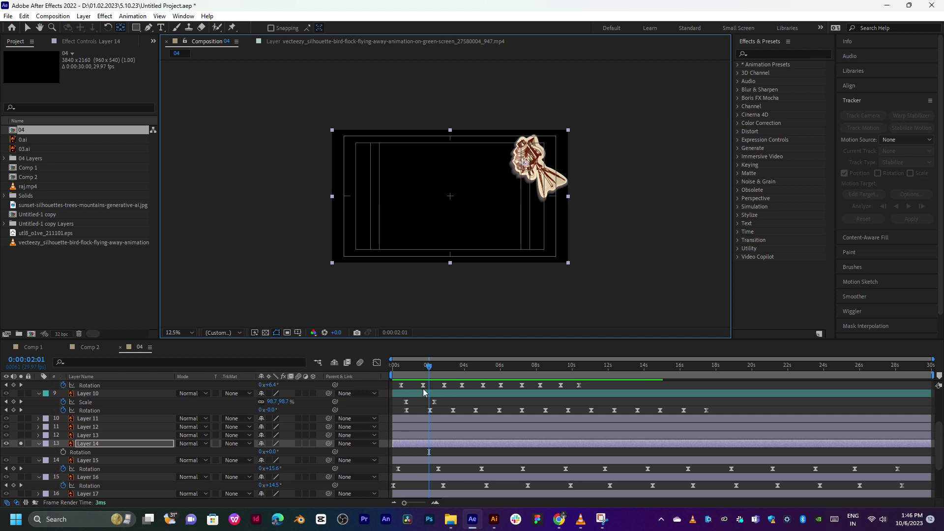
{"action": "left_click_drag", "start_coordinate": [418, 374], "coordinate": [399, 375]}
{"action": "key", "text": "ctrl+v"}
{"action": "key", "text": "space"}
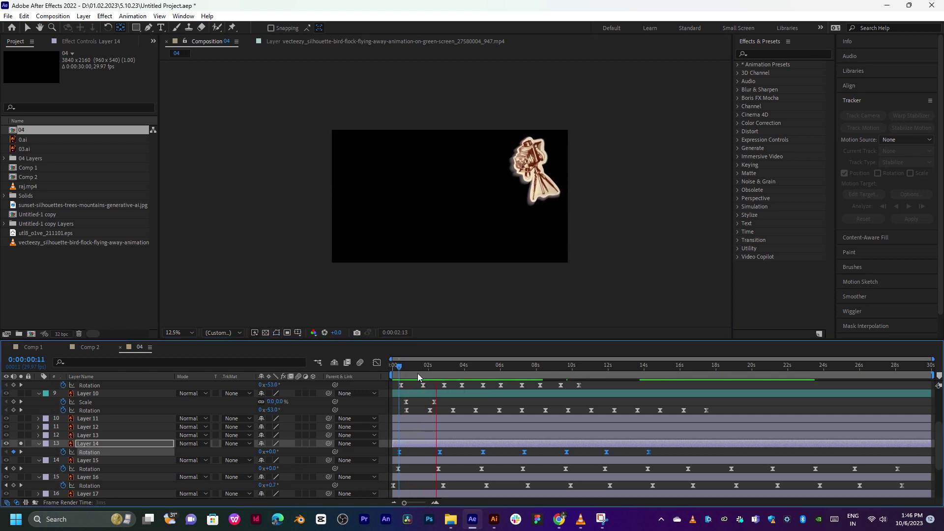
Paste Layer 14's rotation keyframes again starting at 0:00:14:08 and preview the swing from 0:00:10:01
{"action": "left_click", "coordinate": [648, 369]}
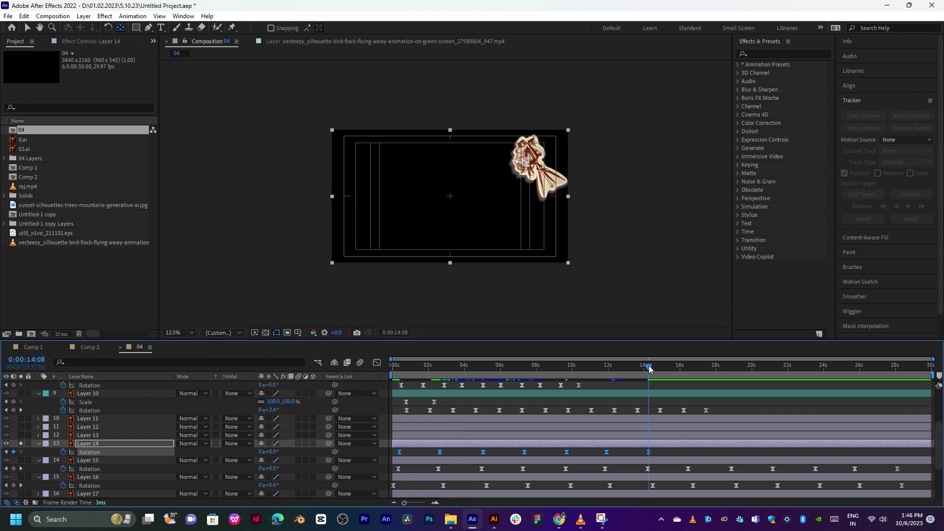
{"action": "left_click_drag", "start_coordinate": [649, 368], "coordinate": [573, 369]}
{"action": "key", "text": "space"}
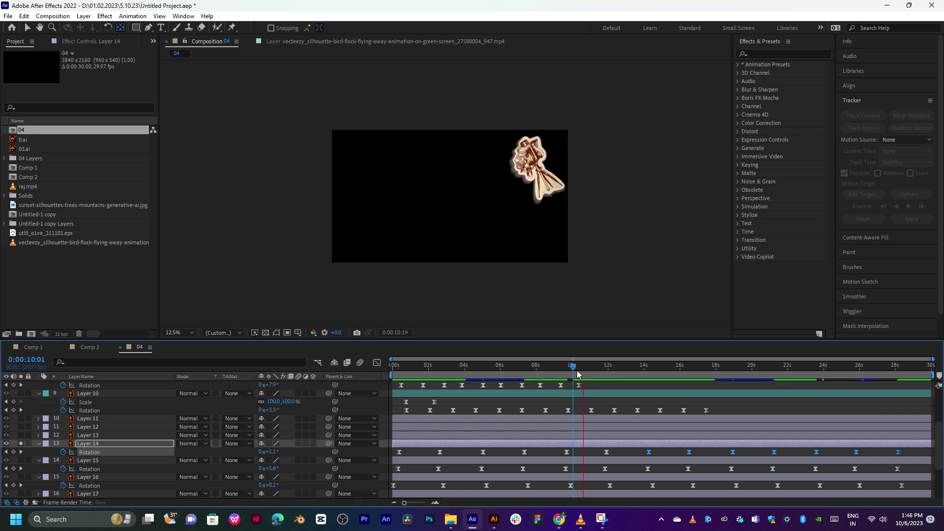
{"action": "scroll", "coordinate": [511, 195], "scroll_direction": "up", "scroll_amount": 2}
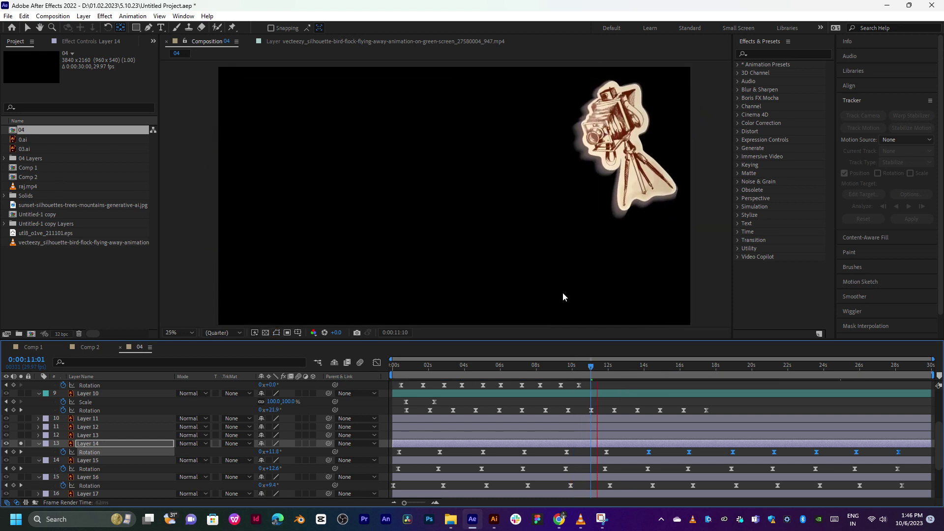
{"action": "key", "text": "space"}
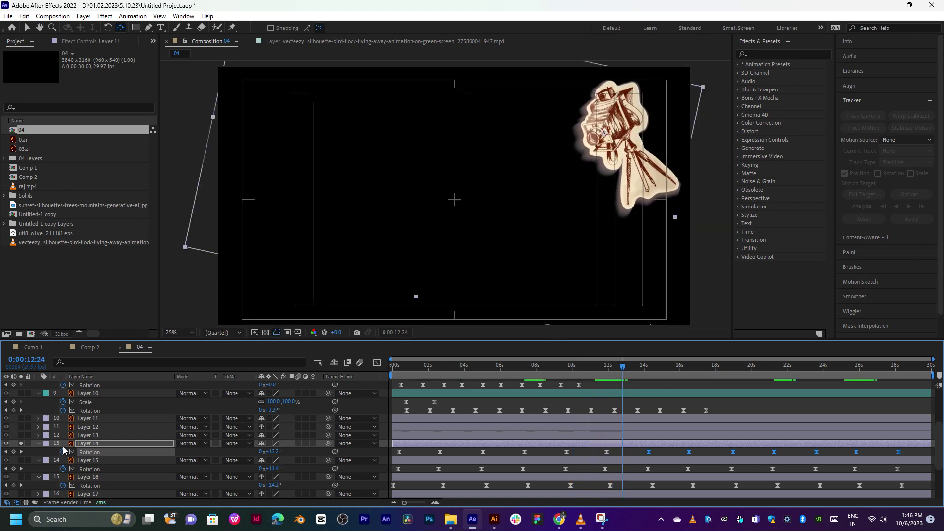
Solo Layer 13 instead of Layer 14 and move its anchor point to the tip of the red pushpin
{"action": "left_click", "coordinate": [20, 444]}
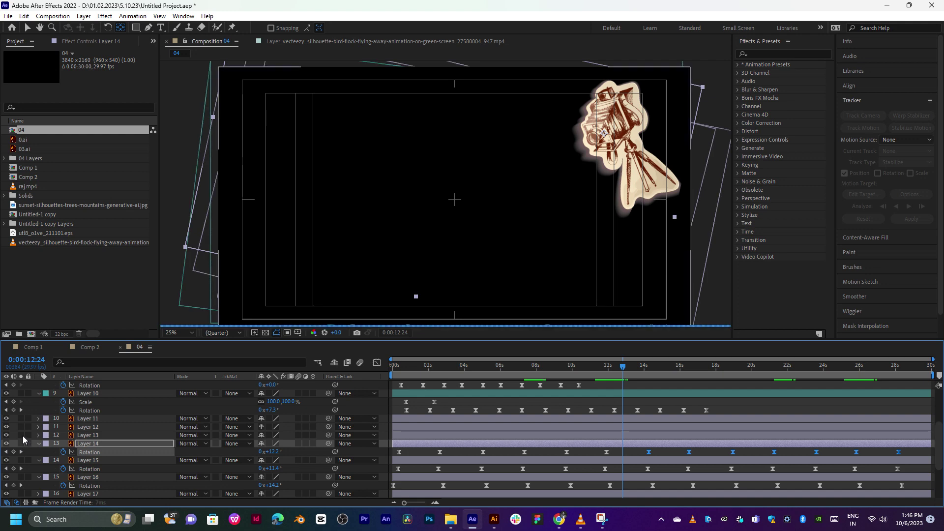
{"action": "left_click", "coordinate": [22, 437]}
{"action": "left_click", "coordinate": [22, 437]}
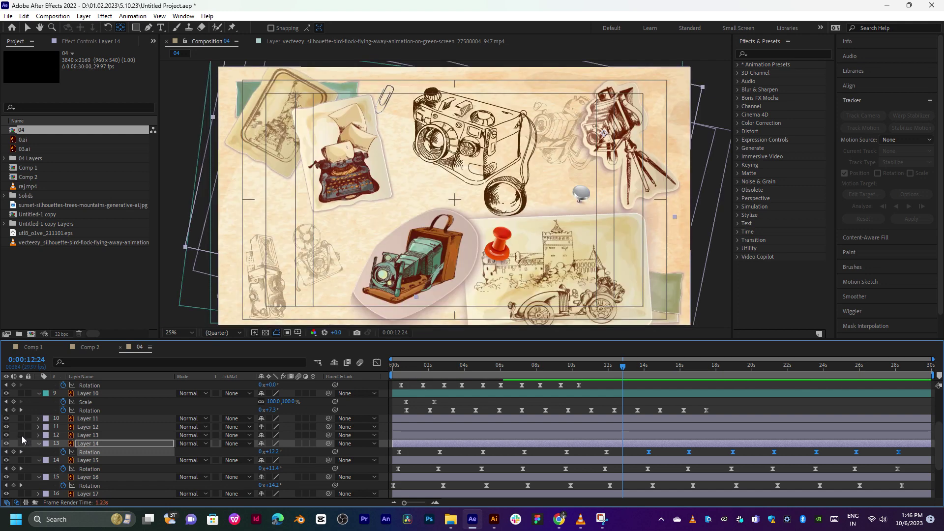
{"action": "left_click", "coordinate": [21, 436]}
{"action": "left_click_drag", "start_coordinate": [515, 256], "coordinate": [510, 234]}
{"action": "left_click", "coordinate": [125, 435]}
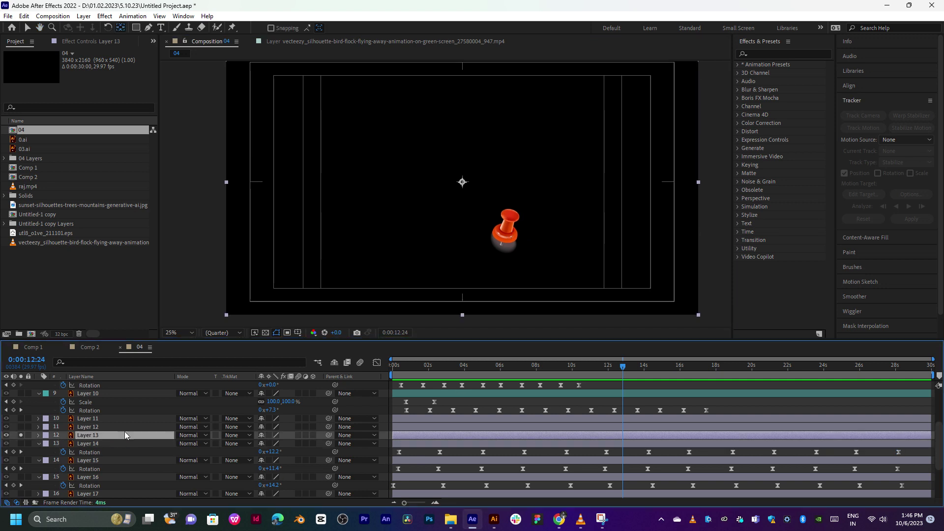
{"action": "left_click", "coordinate": [463, 184]}
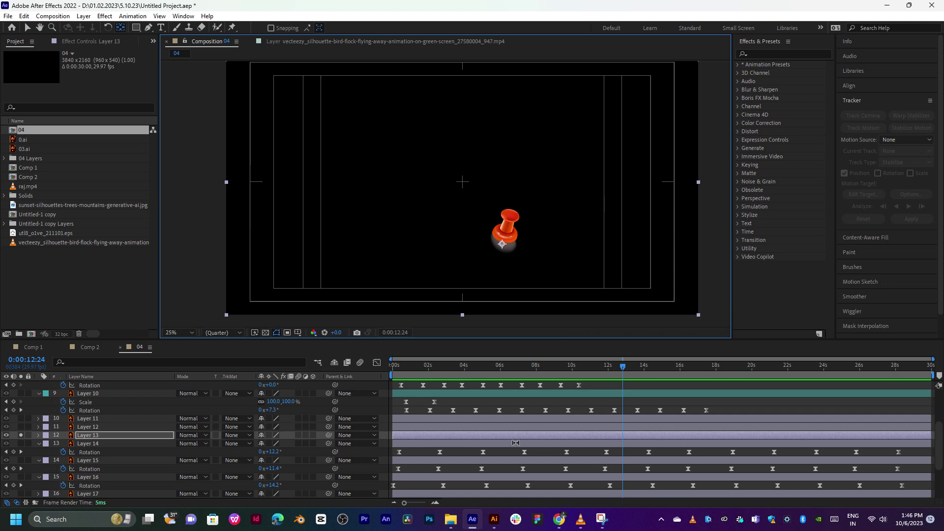
Keyframe Layer 13's scale at 100% at 0:00:01:24 and at 0% at 0:00:00:13
{"action": "left_click_drag", "start_coordinate": [505, 373], "coordinate": [422, 372]}
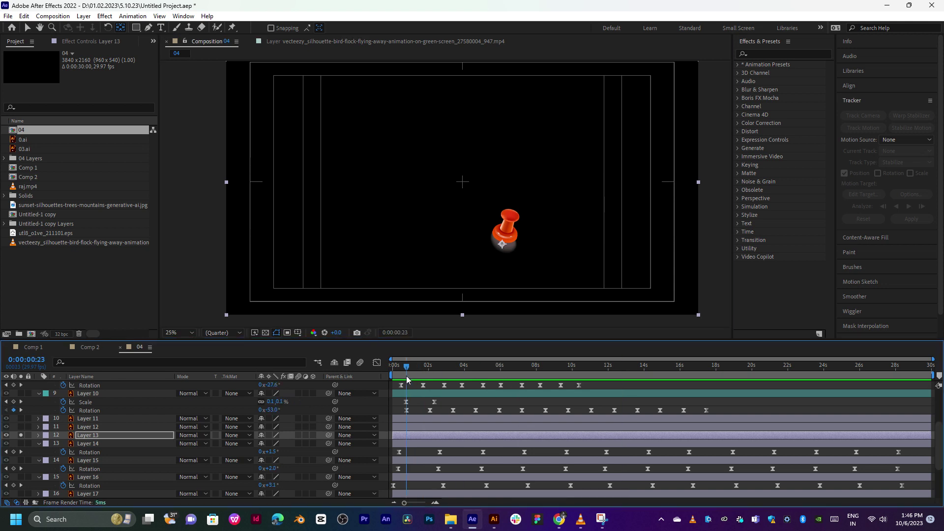
{"action": "key", "text": "s"}
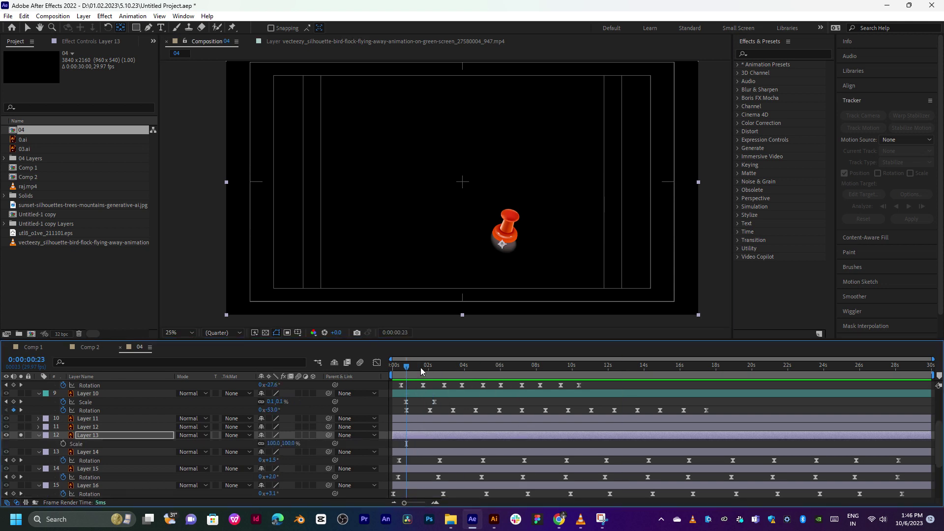
{"action": "left_click_drag", "start_coordinate": [421, 371], "coordinate": [425, 372]}
{"action": "left_click", "coordinate": [64, 444]}
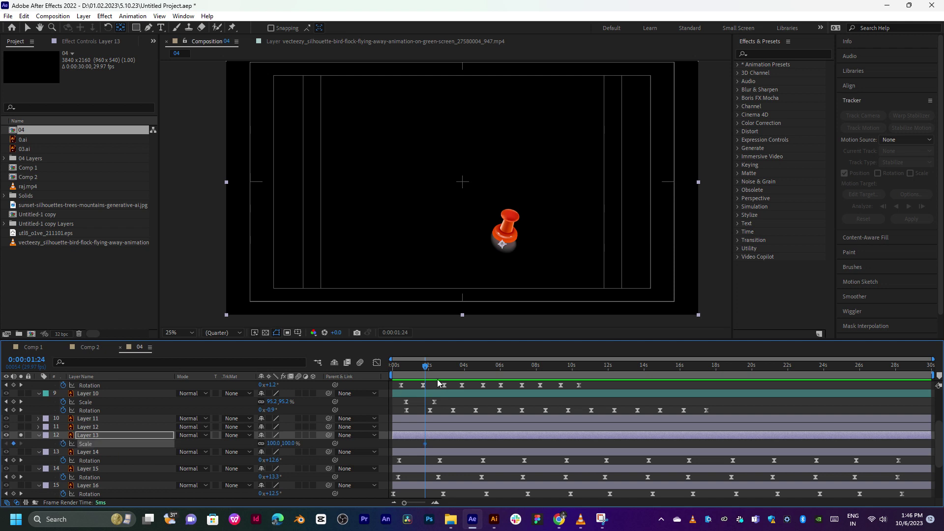
{"action": "left_click", "coordinate": [405, 373]}
{"action": "left_click", "coordinate": [271, 443]}
{"action": "type", "text": "0"}
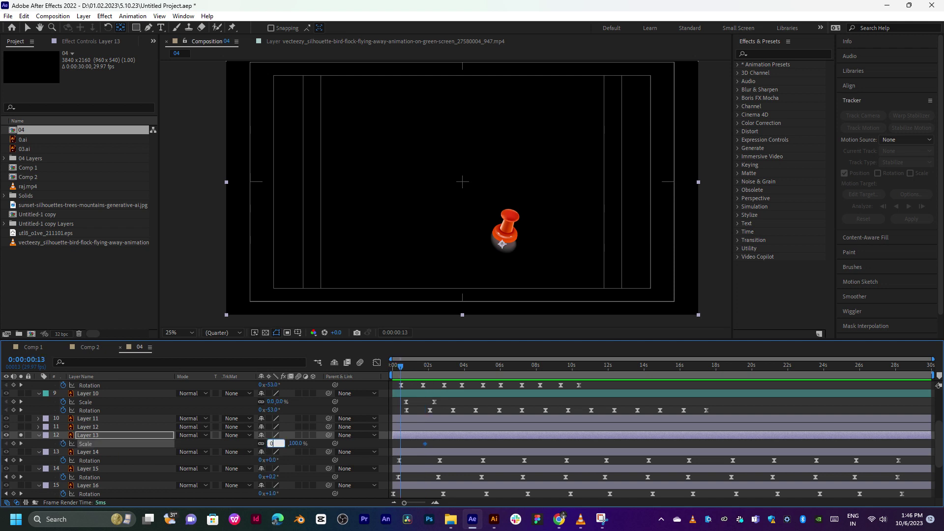
{"action": "key", "text": "Return"}
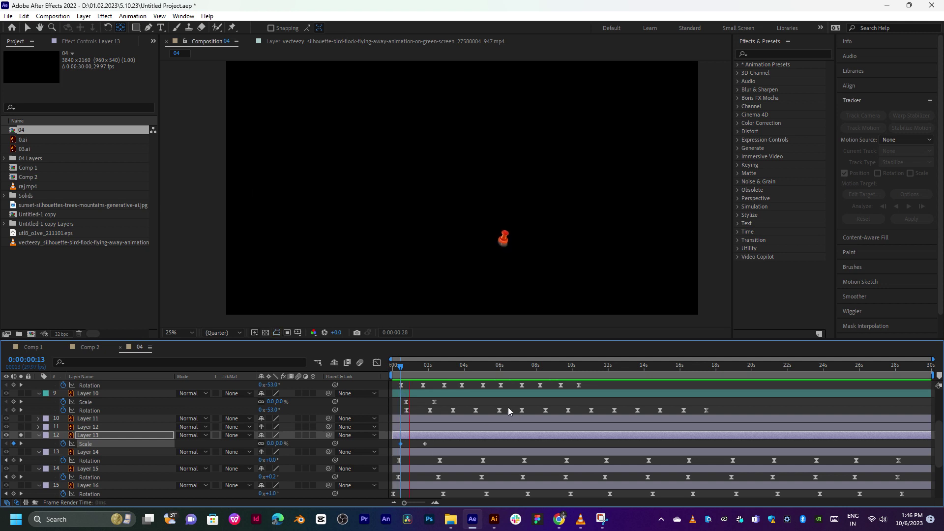
Add a 110% scale keyframe to Layer 13 at 0:00:02:07 and shift the 100% keyframe slightly earlier
{"action": "left_click", "coordinate": [432, 367]}
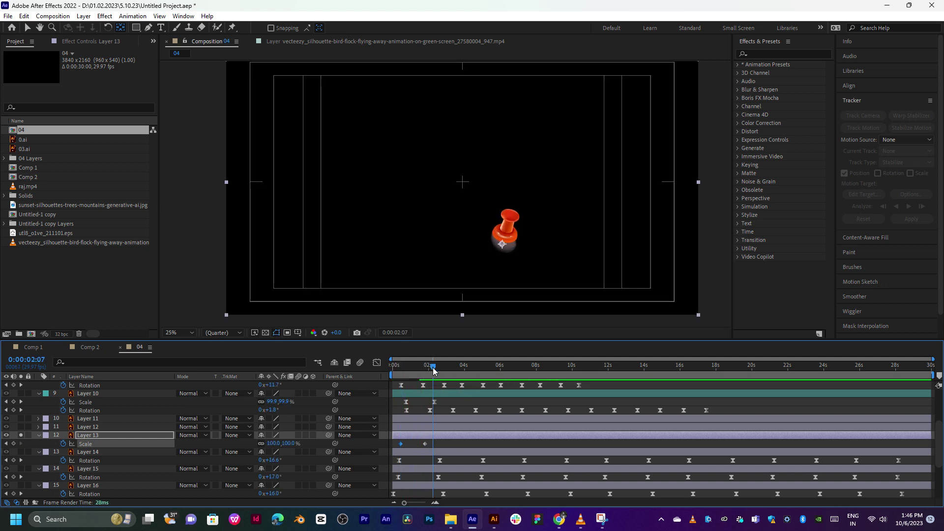
{"action": "left_click", "coordinate": [273, 444]}
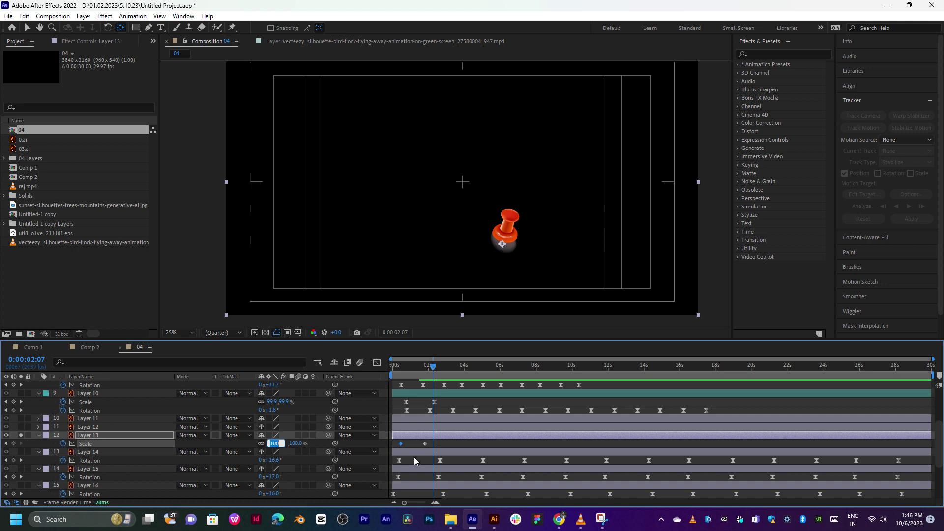
{"action": "type", "text": "110"}
{"action": "key", "text": "Return"}
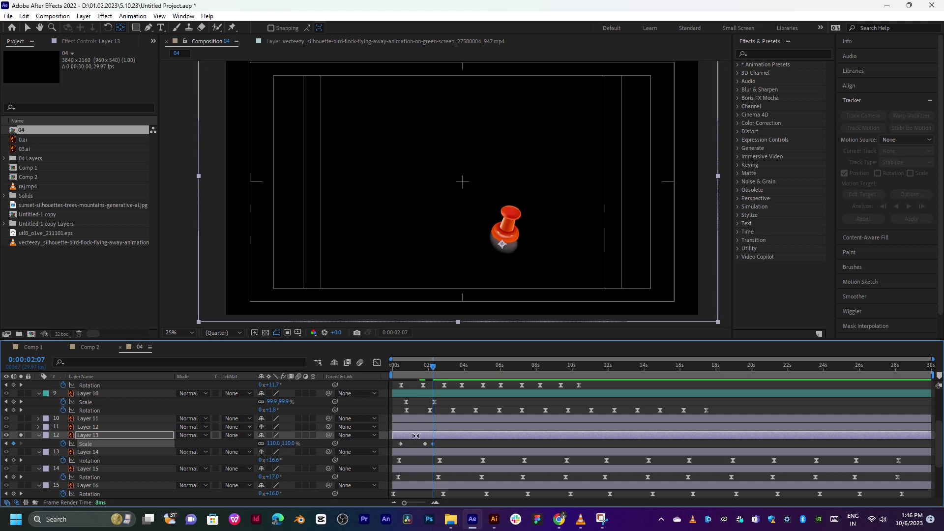
{"action": "left_click_drag", "start_coordinate": [425, 444], "coordinate": [420, 445]}
Add a 95% scale keyframe to Layer 13 at 0:00:02:25 and preview the pushpin's bounce
{"action": "left_click_drag", "start_coordinate": [418, 368], "coordinate": [444, 370]}
{"action": "key", "text": "space"}
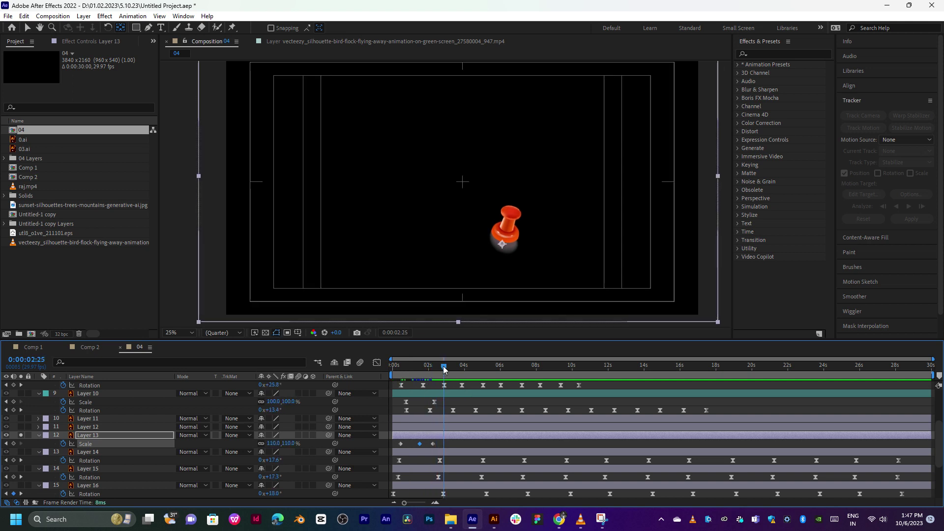
{"action": "left_click", "coordinate": [274, 443]}
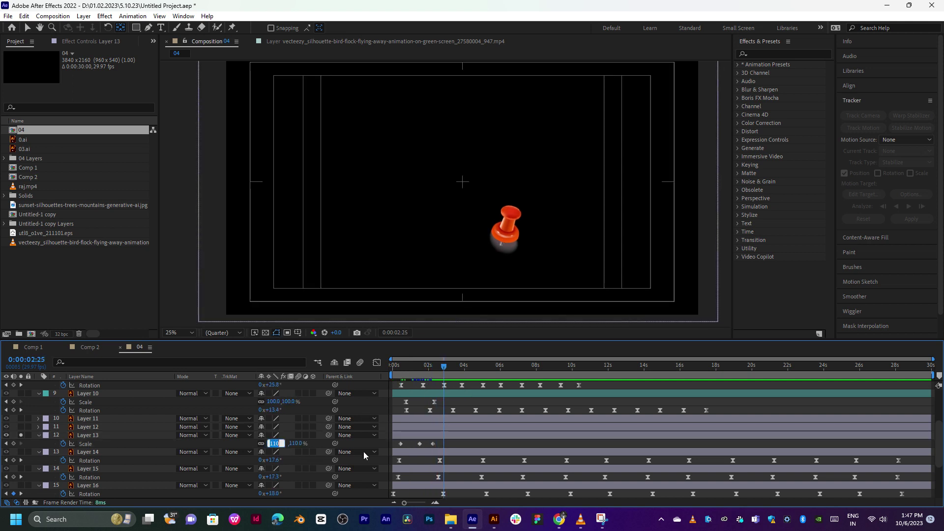
{"action": "type", "text": "9."}
{"action": "type", "text": "5"}
{"action": "key", "text": "Return"}
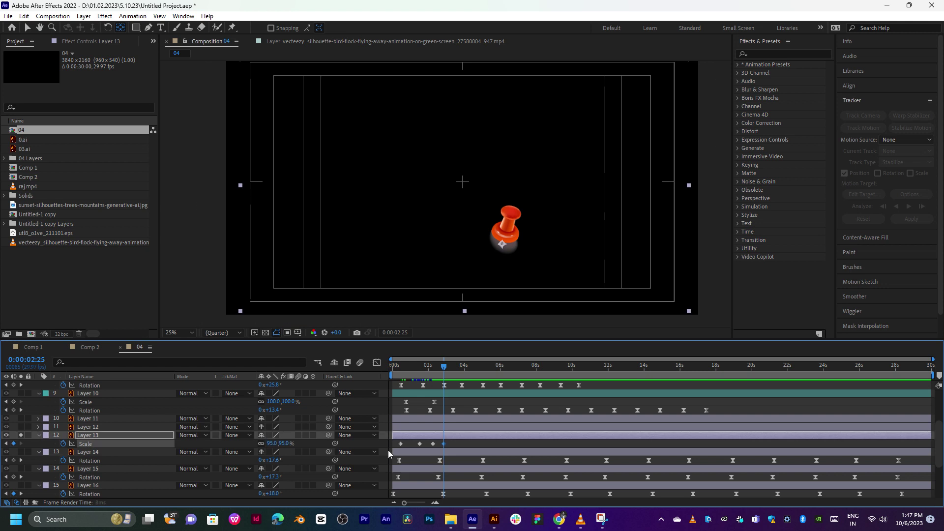
{"action": "left_click", "coordinate": [422, 367]}
{"action": "key", "text": "space"}
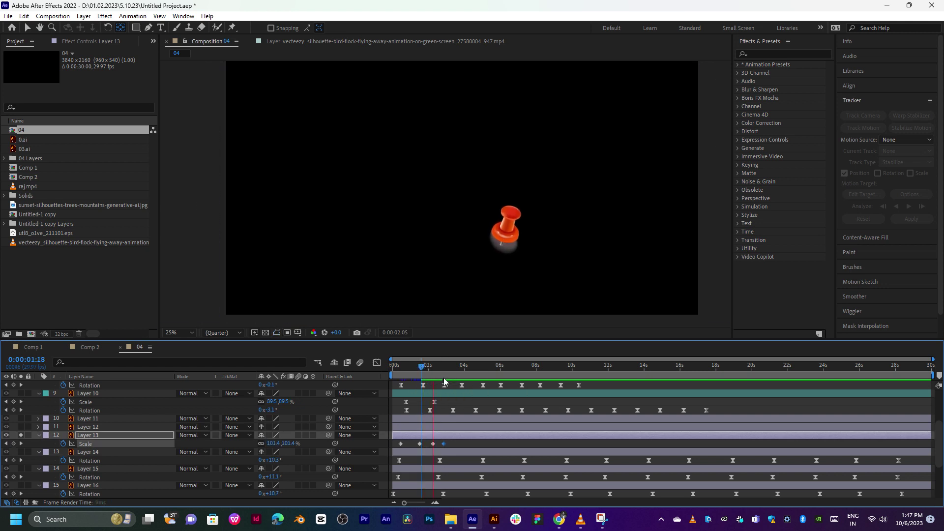
{"action": "key", "text": "space"}
Move Layer 13's 100% scale keyframe past the 95% one to about 3.5 seconds and preview the bounce
{"action": "left_click_drag", "start_coordinate": [420, 444], "coordinate": [454, 444]}
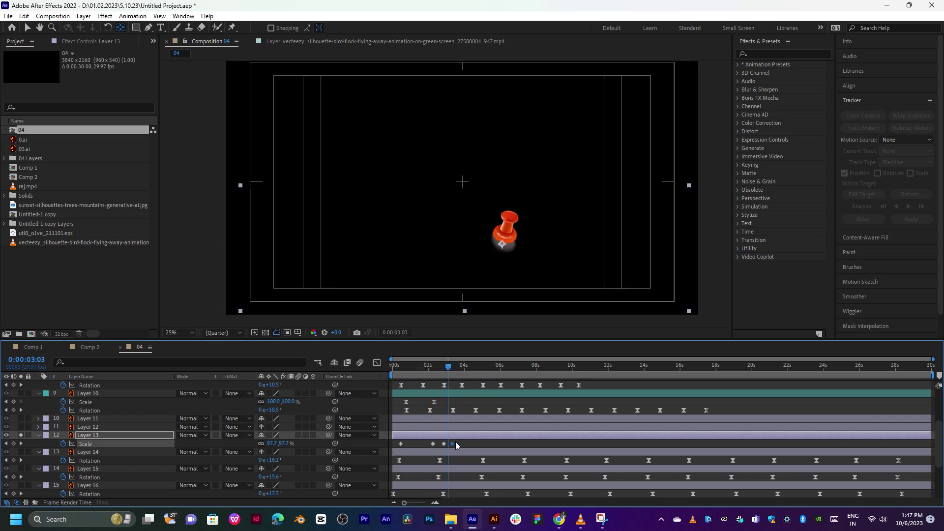
{"action": "left_click", "coordinate": [430, 367]}
{"action": "key", "text": "space"}
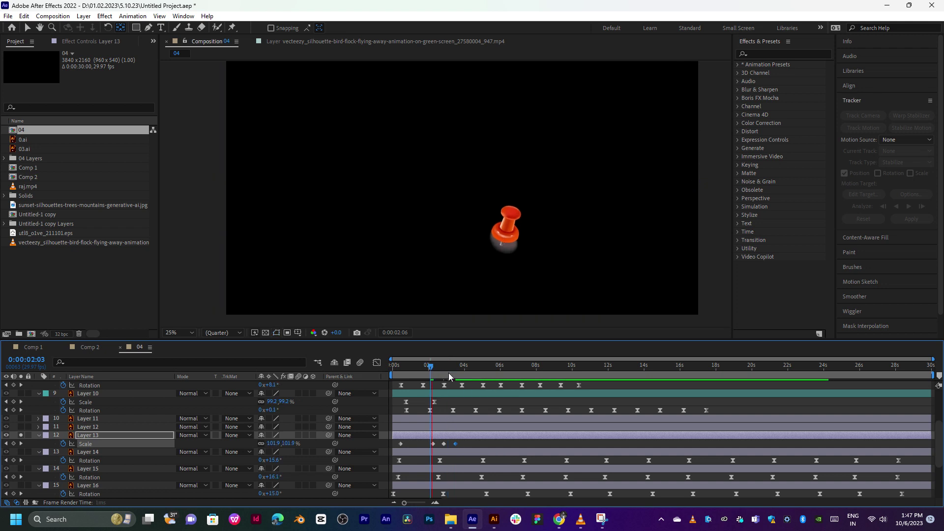
{"action": "key", "text": "space"}
{"action": "left_click_drag", "start_coordinate": [440, 367], "coordinate": [445, 375]}
{"action": "key", "text": "space"}
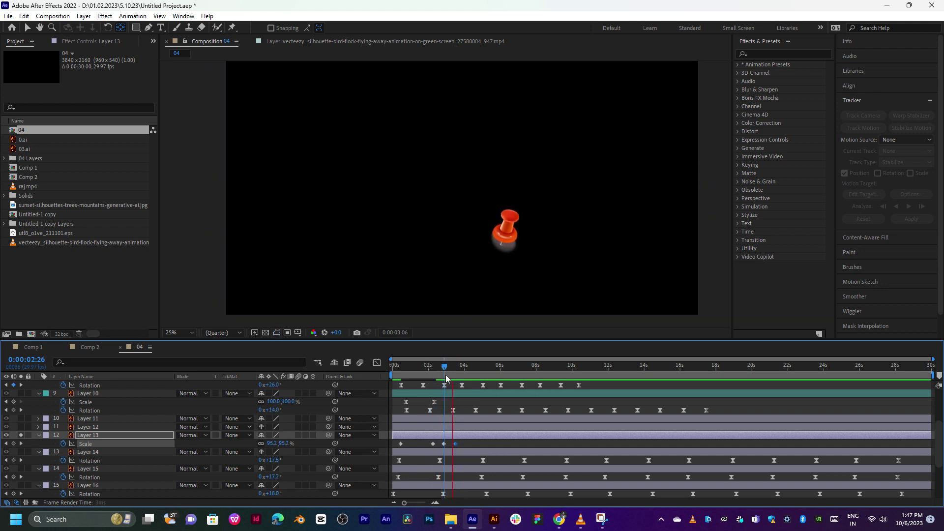
{"action": "key", "text": "space"}
Apply Easy Ease to all of Layer 13's scale keyframes and preview from 0:00:02:05
{"action": "left_click_drag", "start_coordinate": [468, 444], "coordinate": [400, 446]}
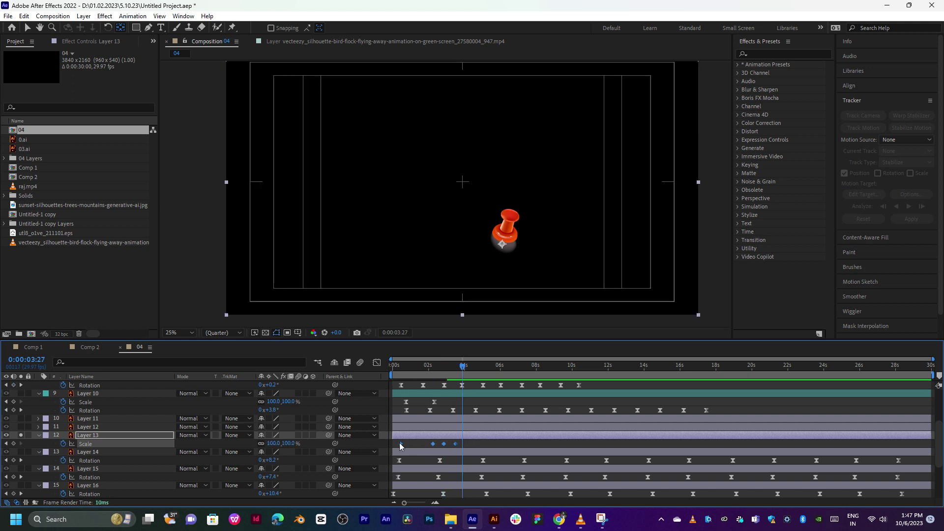
{"action": "right_click", "coordinate": [401, 444]}
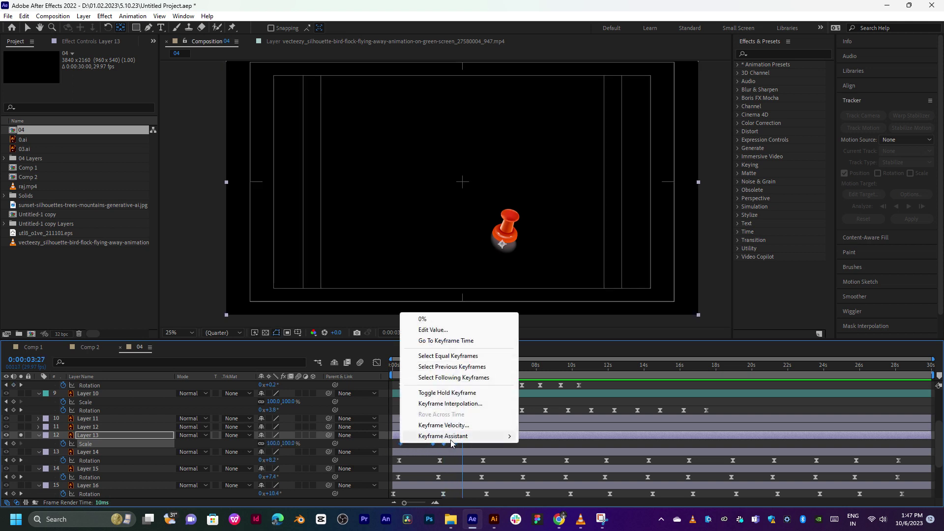
{"action": "mouse_move", "coordinate": [482, 437]}
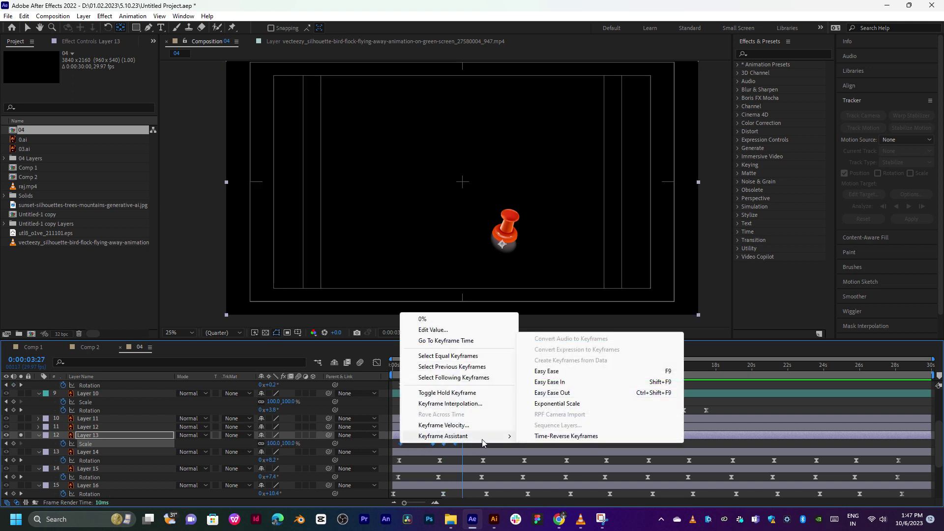
{"action": "left_click", "coordinate": [571, 372]}
{"action": "left_click", "coordinate": [431, 368]}
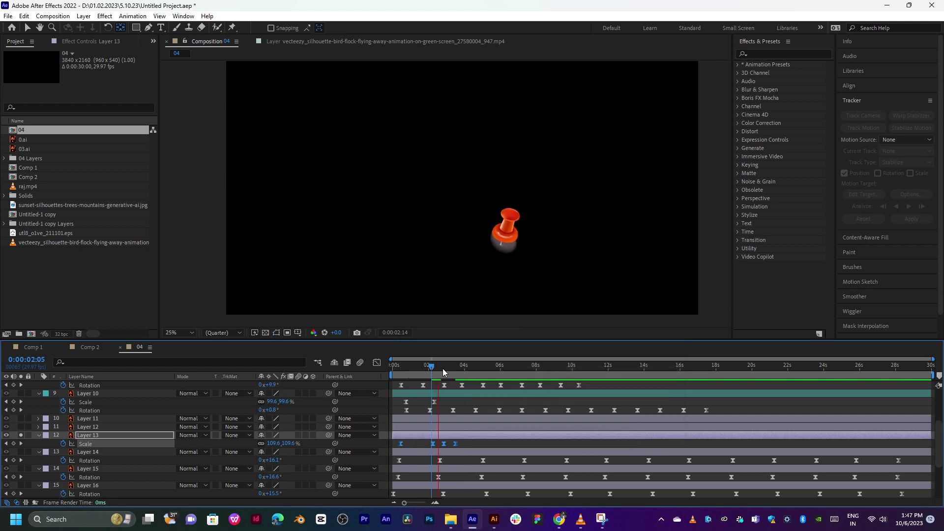
Shift all of Layer 13's scale keyframes slightly earlier, duplicate the layer and reveal the copy's scale keyframes
{"action": "left_click_drag", "start_coordinate": [429, 367], "coordinate": [441, 368]}
{"action": "left_click_drag", "start_coordinate": [455, 443], "coordinate": [451, 443]}
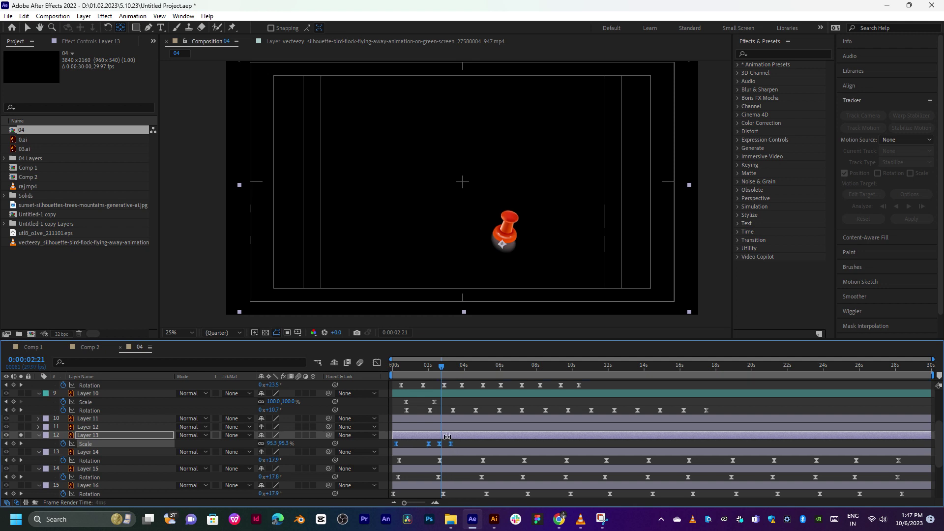
{"action": "key", "text": "ctrl+d"}
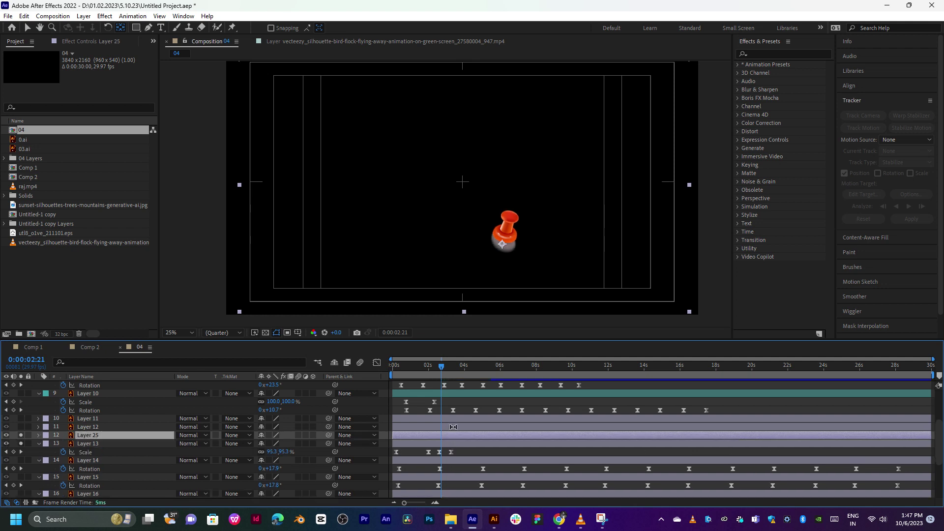
{"action": "key", "text": "s"}
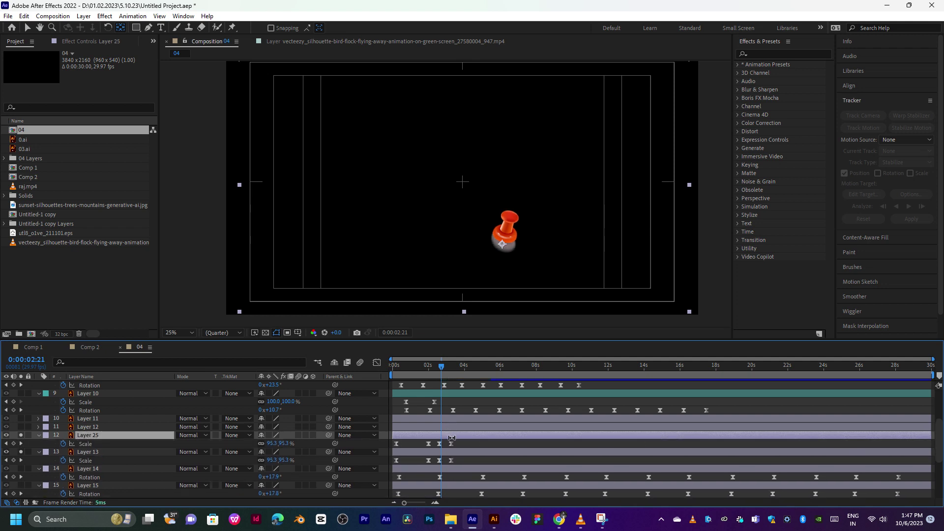
{"action": "left_click", "coordinate": [450, 443]}
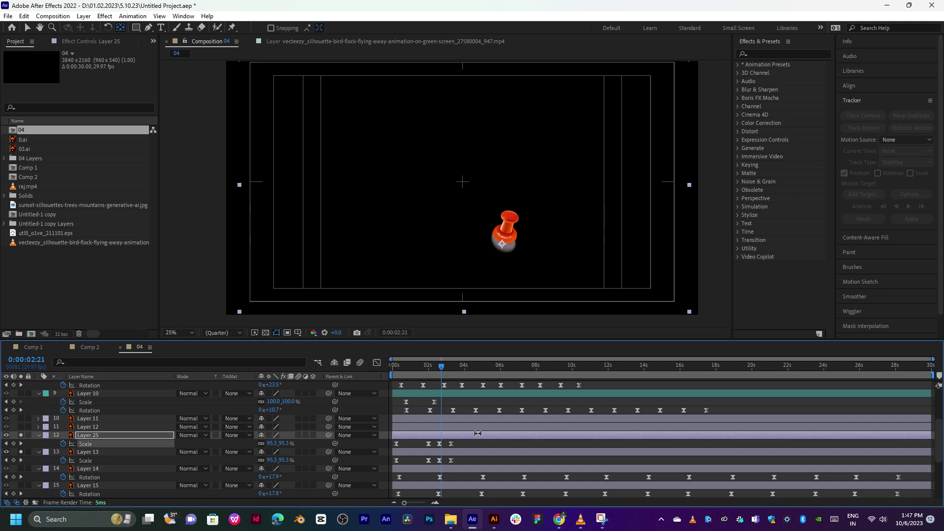
{"action": "left_click", "coordinate": [471, 431]}
{"action": "key", "text": "v"}
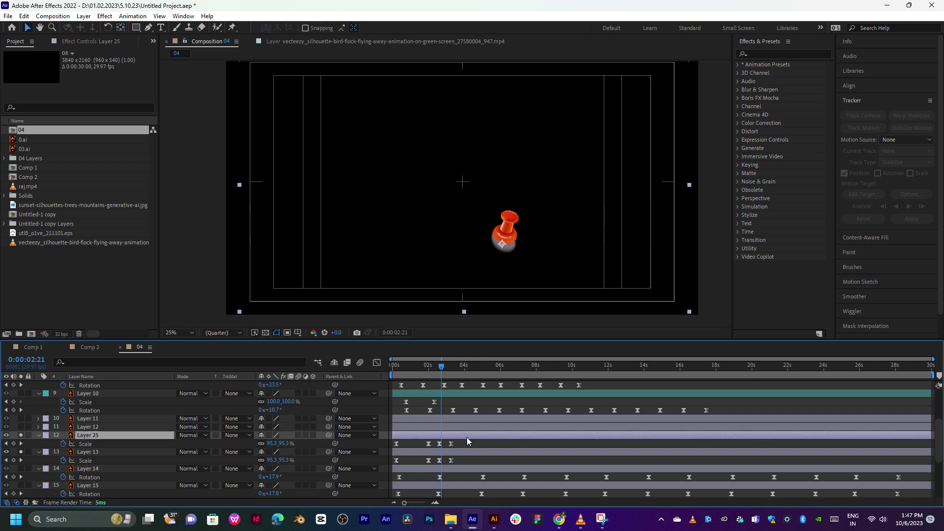
Offset Layer 25 to start at about 1.9 seconds and delete its opening 0% scale keyframe
{"action": "left_click_drag", "start_coordinate": [467, 438], "coordinate": [512, 436]}
{"action": "left_click", "coordinate": [443, 444]}
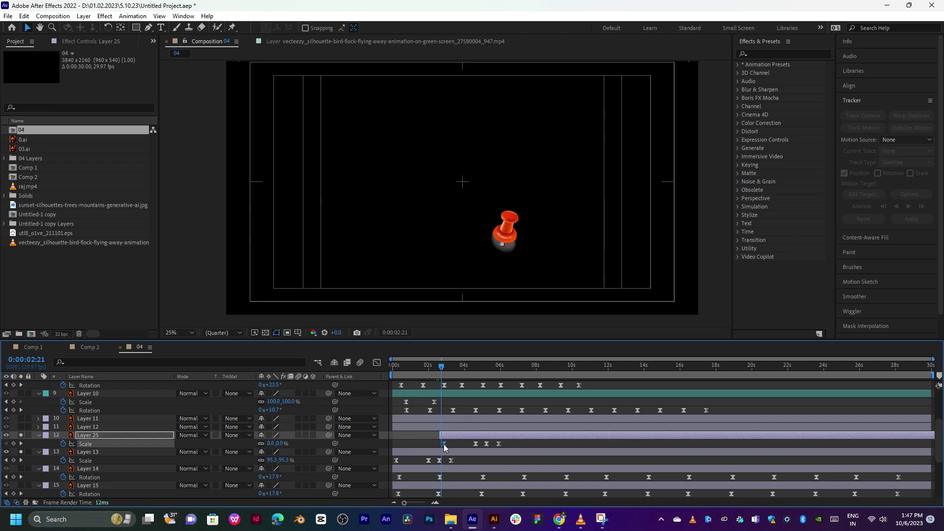
{"action": "key", "text": "Delete"}
{"action": "key", "text": "space"}
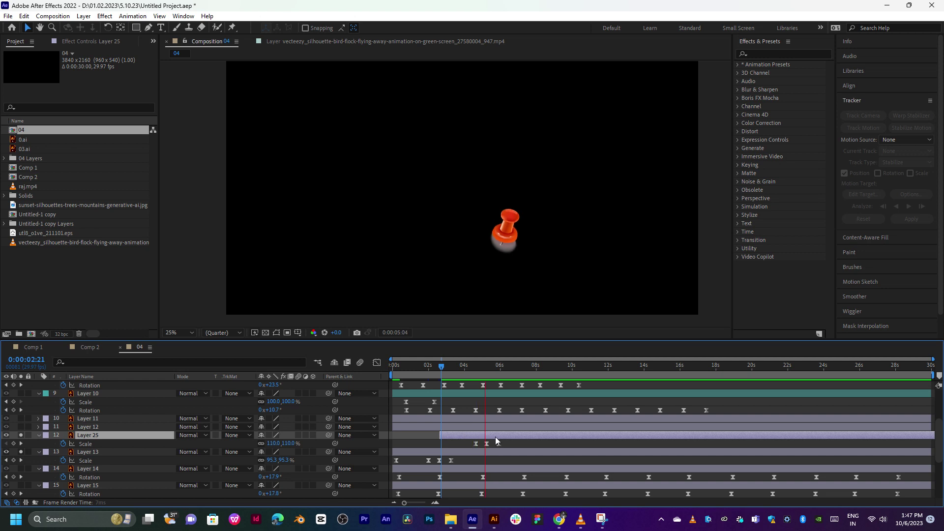
{"action": "left_click_drag", "start_coordinate": [495, 438], "coordinate": [480, 438]}
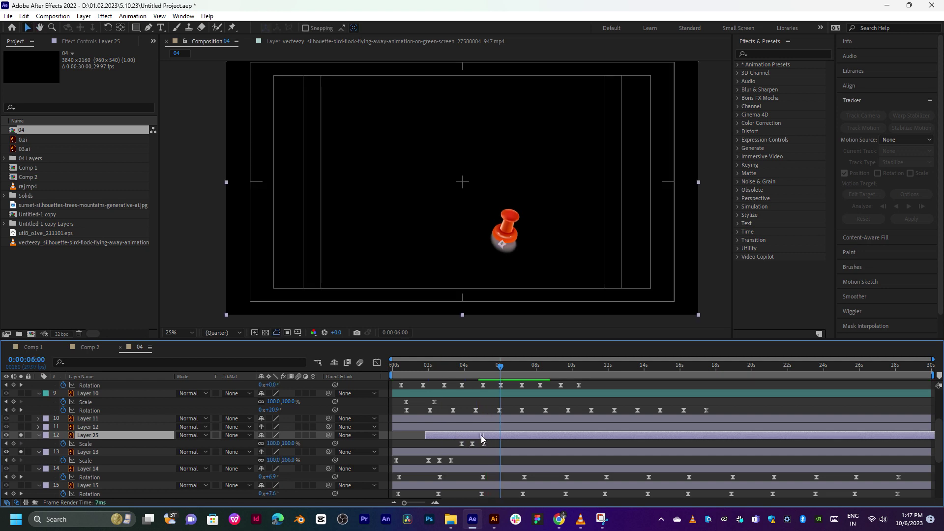
Cut Layer 13 at 0:00:03:17, discard the part after the cut, and preview the handover to Layer 25
{"action": "left_click", "coordinate": [473, 454]}
{"action": "left_click", "coordinate": [456, 368]}
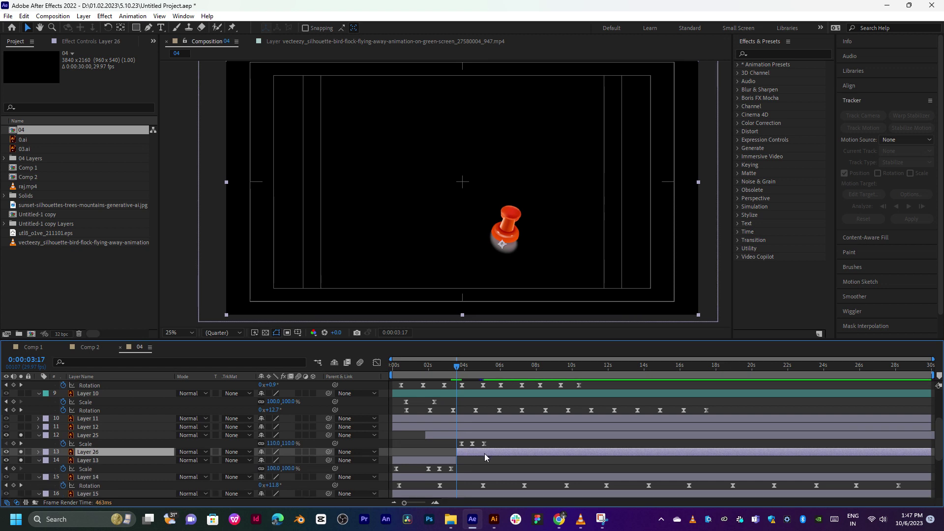
{"action": "key", "text": "alt+bracketright"}
{"action": "left_click", "coordinate": [478, 414]}
{"action": "key", "text": "space"}
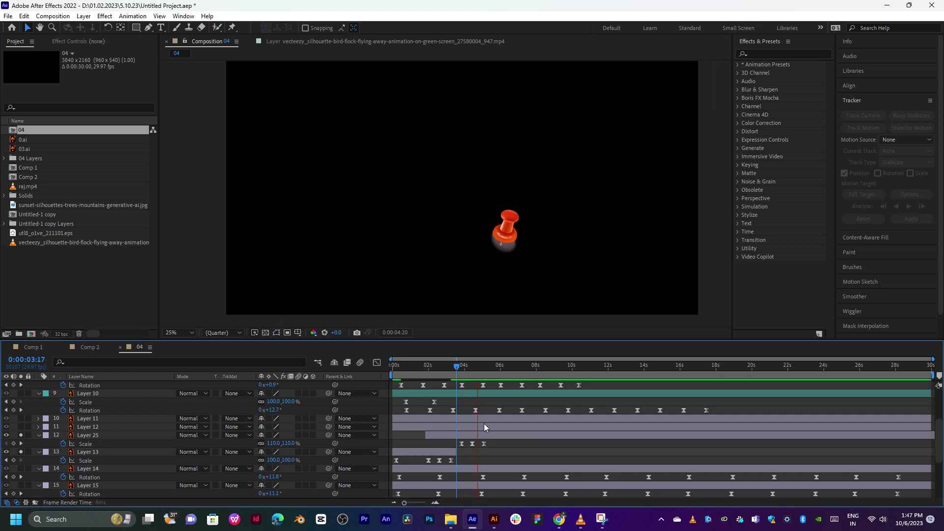
{"action": "key", "text": "apostrophe"}
Add the expression loopOut(type = "cycle", numKeyframes = 0) to Layer 25's scale and preview the looping pushpin
{"action": "left_click", "coordinate": [484, 436]}
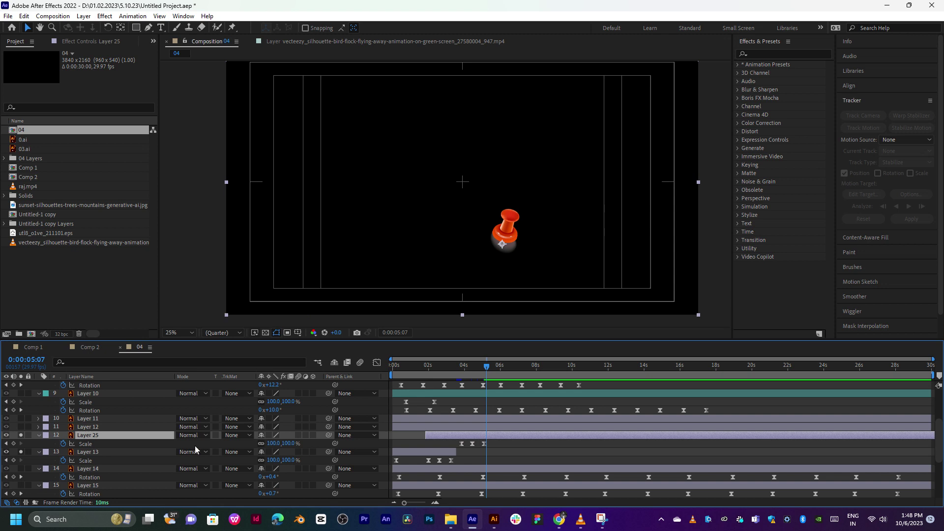
{"action": "left_click", "coordinate": [63, 443], "text": "alt"}
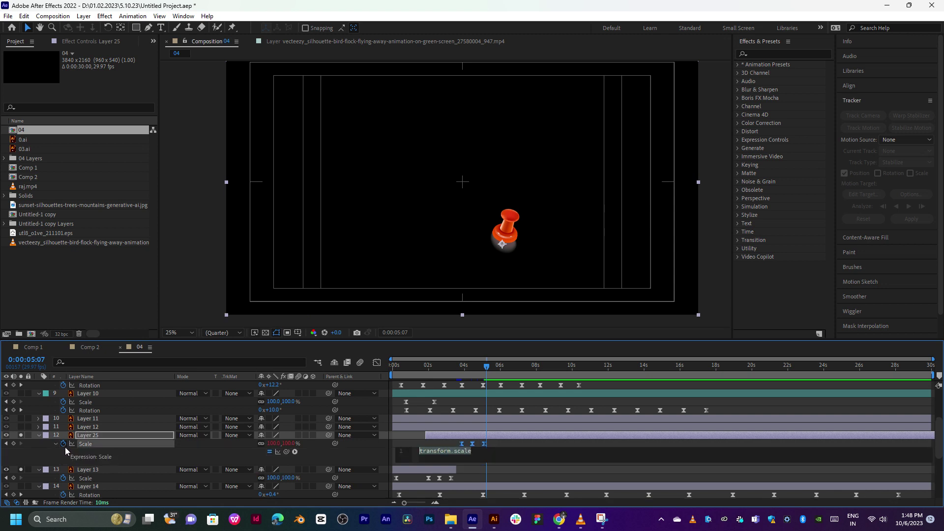
{"action": "left_click", "coordinate": [295, 452]}
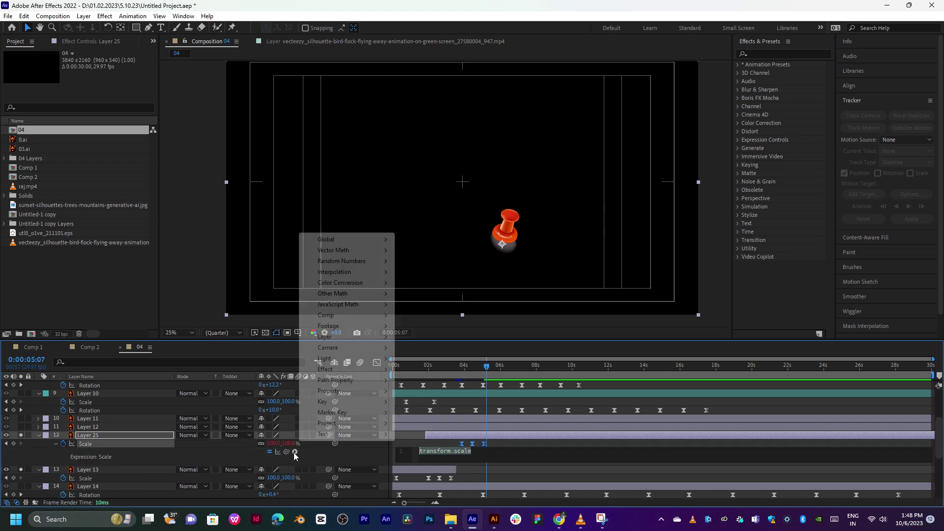
{"action": "mouse_move", "coordinate": [340, 381]}
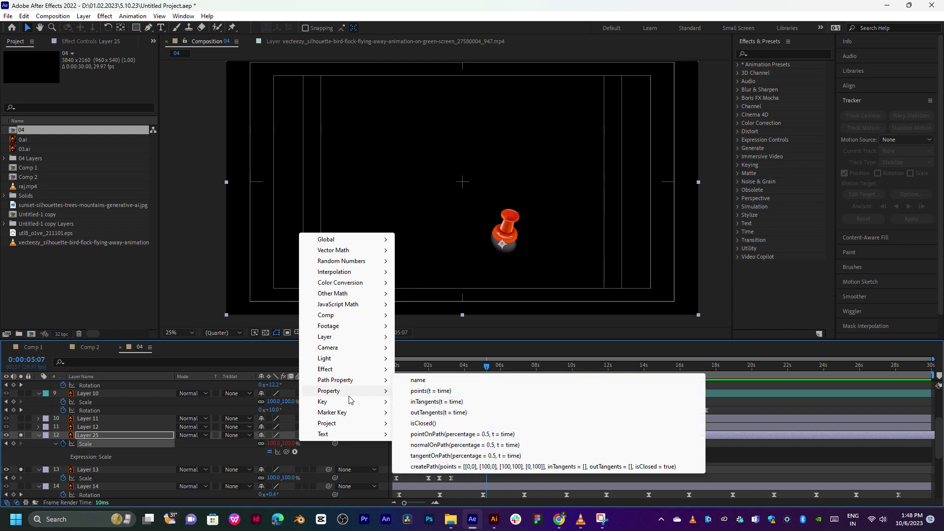
{"action": "left_click", "coordinate": [444, 273]}
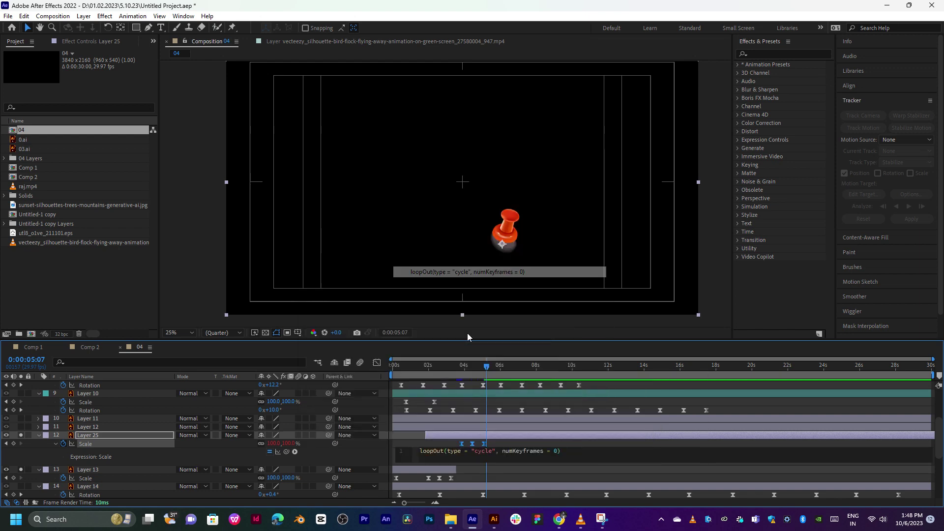
{"action": "left_click_drag", "start_coordinate": [473, 365], "coordinate": [418, 367]}
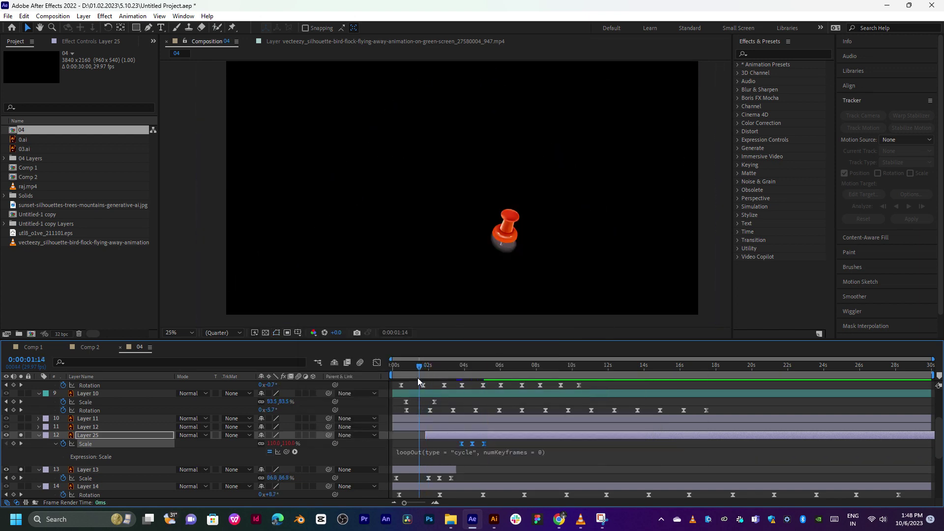
{"action": "key", "text": "space"}
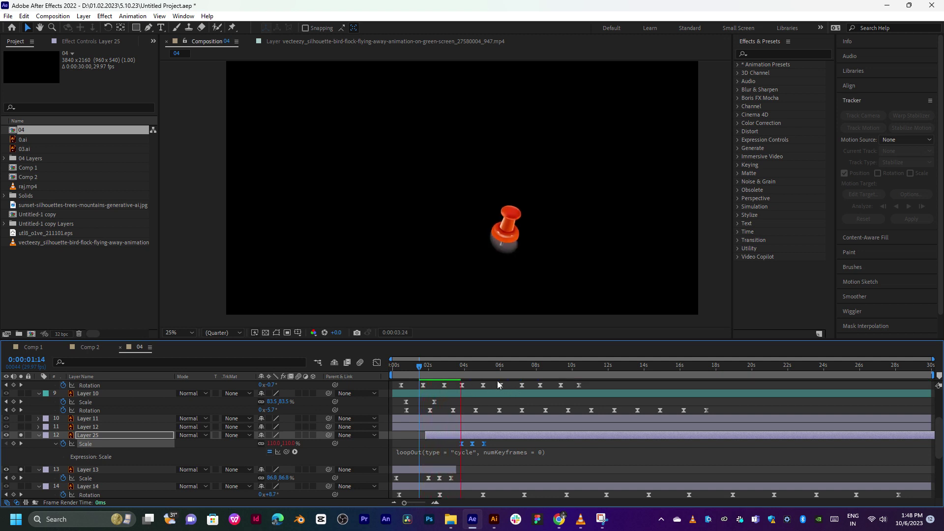
{"action": "left_click", "coordinate": [475, 367]}
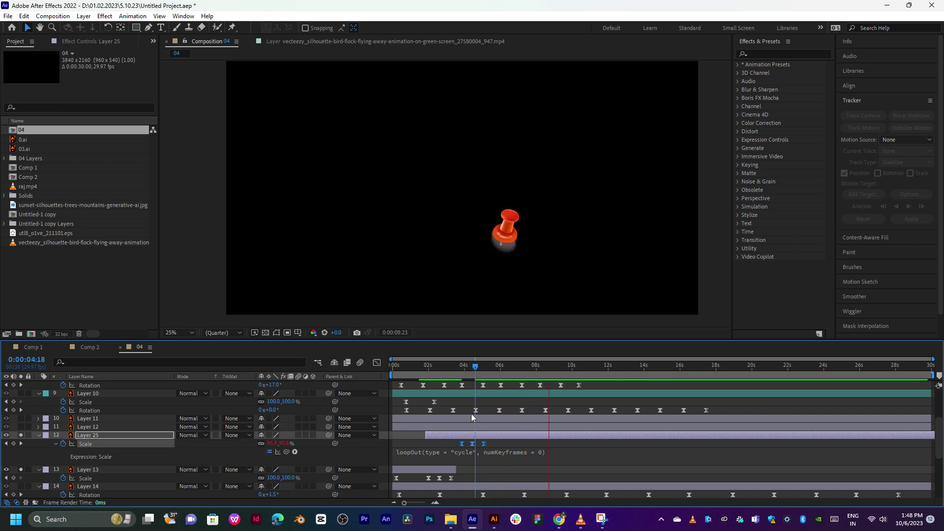
{"action": "key", "text": "space"}
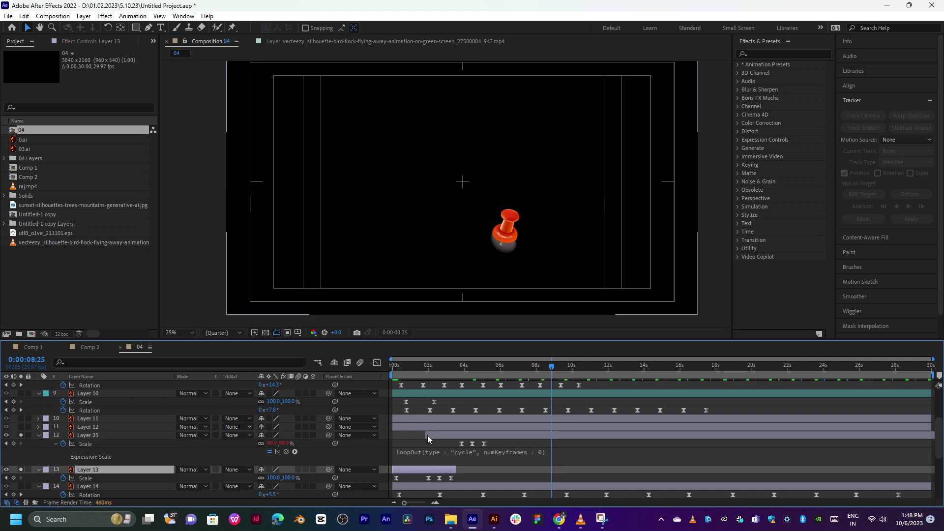
Trim Layer 25's start to the end of Layer 13 and preview the transition from 0:00:02:27
{"action": "left_click_drag", "start_coordinate": [426, 435], "coordinate": [458, 436]}
{"action": "left_click", "coordinate": [458, 371]}
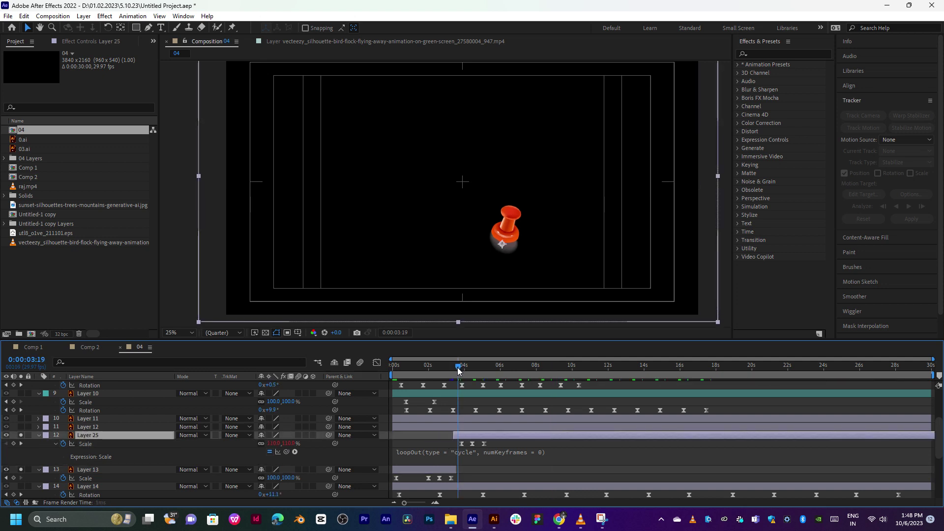
{"action": "key", "text": "equal"}
{"action": "key", "text": "equal"}
{"action": "key", "text": "equal"}
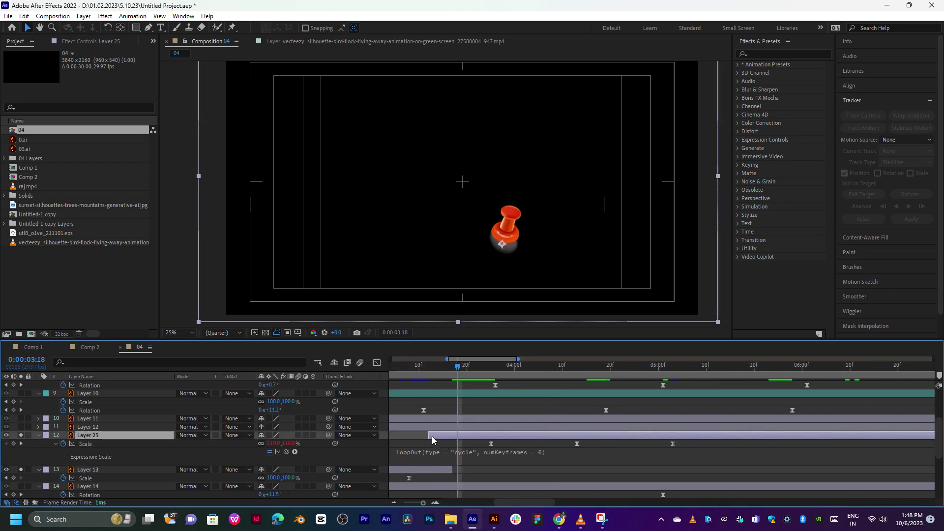
{"action": "left_click_drag", "start_coordinate": [430, 436], "coordinate": [458, 436]}
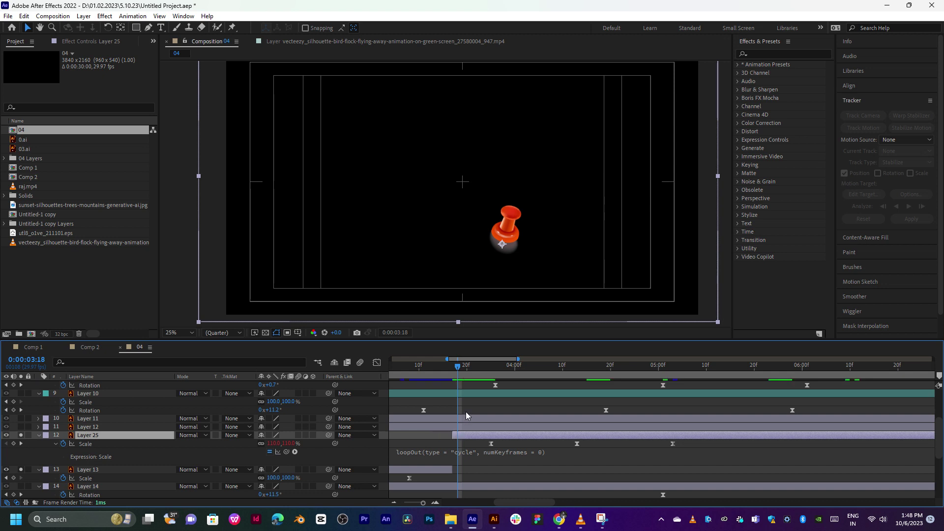
{"action": "key", "text": "minus"}
{"action": "key", "text": "minus"}
{"action": "key", "text": "minus"}
{"action": "left_click", "coordinate": [447, 371]}
{"action": "key", "text": "space"}
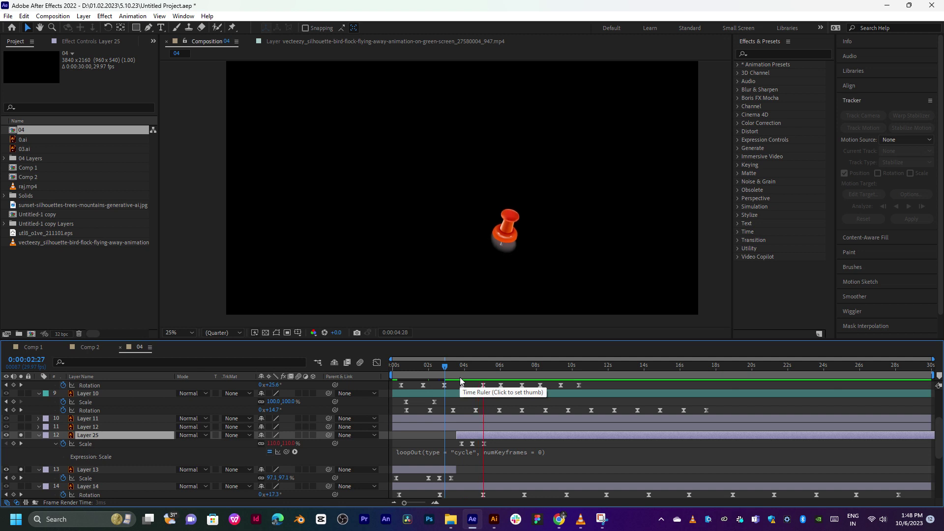
{"action": "key", "text": "space"}
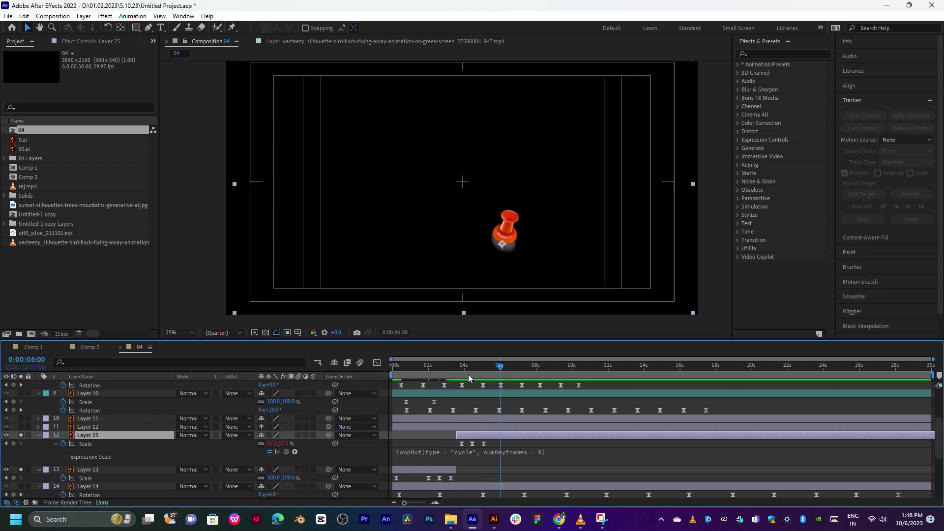
Turn off solo for Layers 25 and 13 to show the full collage, and collapse Layer 25's properties
{"action": "left_click", "coordinate": [472, 367]}
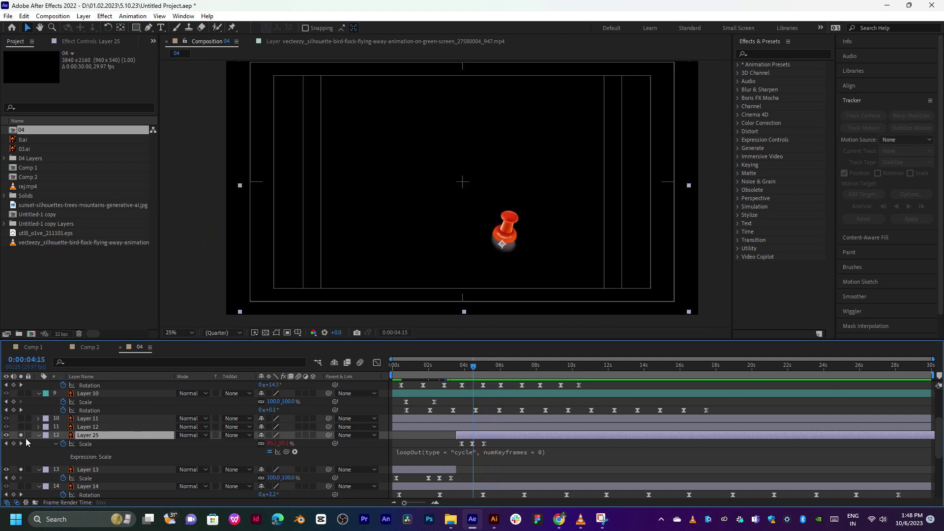
{"action": "left_click", "coordinate": [21, 469]}
{"action": "left_click", "coordinate": [39, 435]}
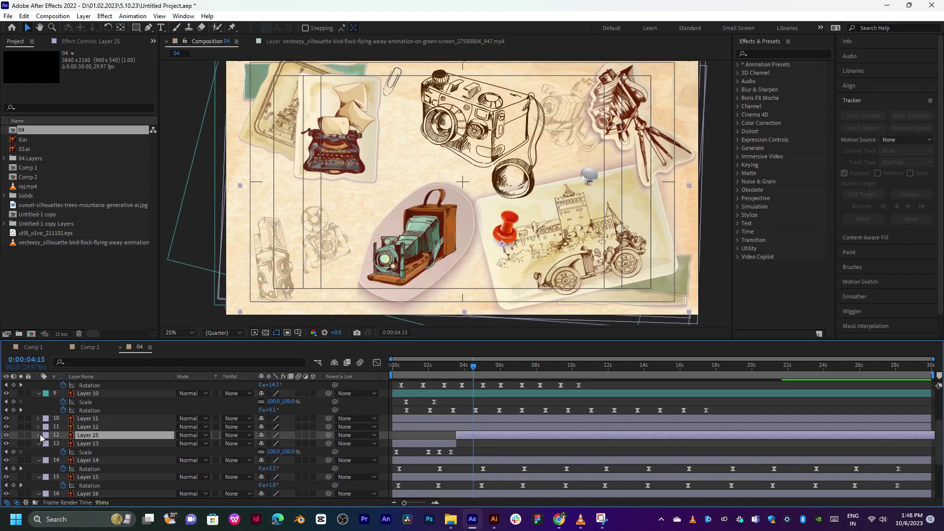
{"action": "key", "text": "h"}
{"action": "left_click_drag", "start_coordinate": [425, 166], "coordinate": [429, 202]}
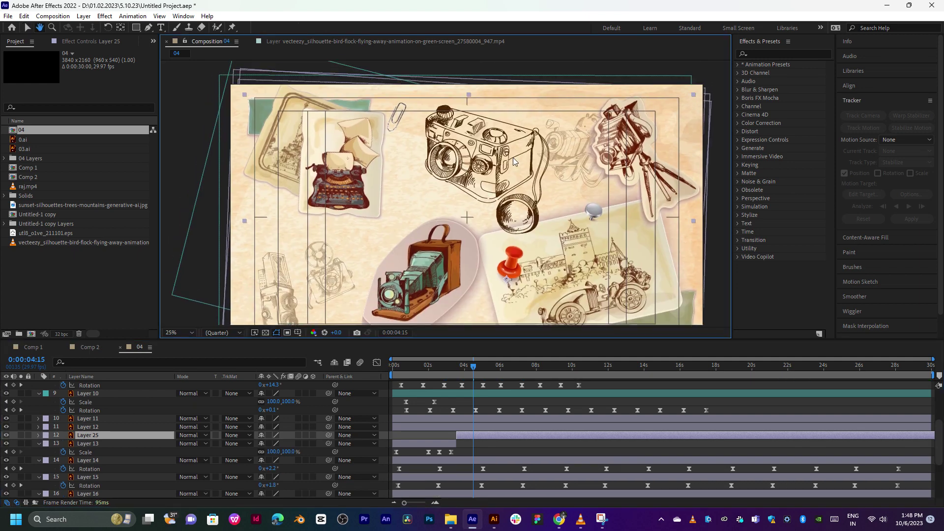
{"action": "key", "text": "v"}
Solo Layer 12 and Layer 11 briefly, one at a time, to check which artwork each contains
{"action": "left_click", "coordinate": [433, 426]}
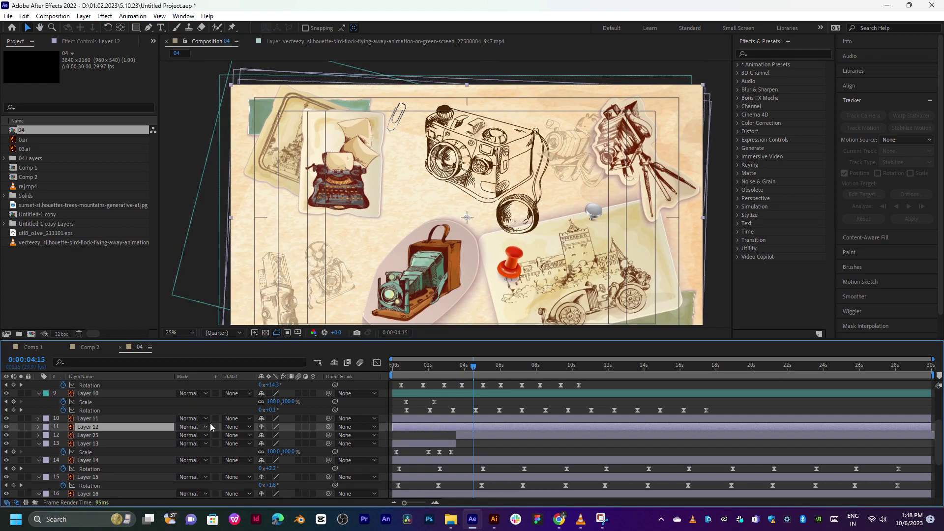
{"action": "left_click", "coordinate": [21, 427]}
{"action": "left_click", "coordinate": [20, 426]}
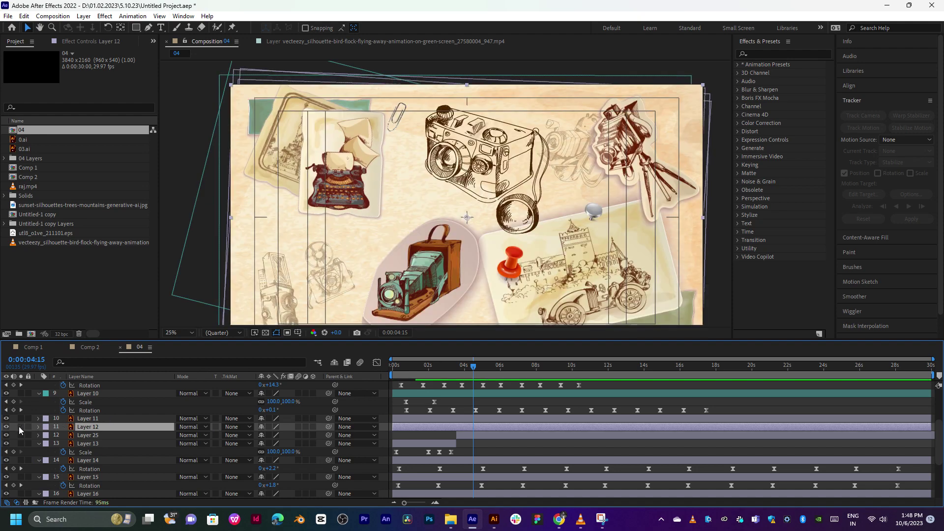
{"action": "left_click", "coordinate": [21, 418]}
{"action": "left_click", "coordinate": [20, 418]}
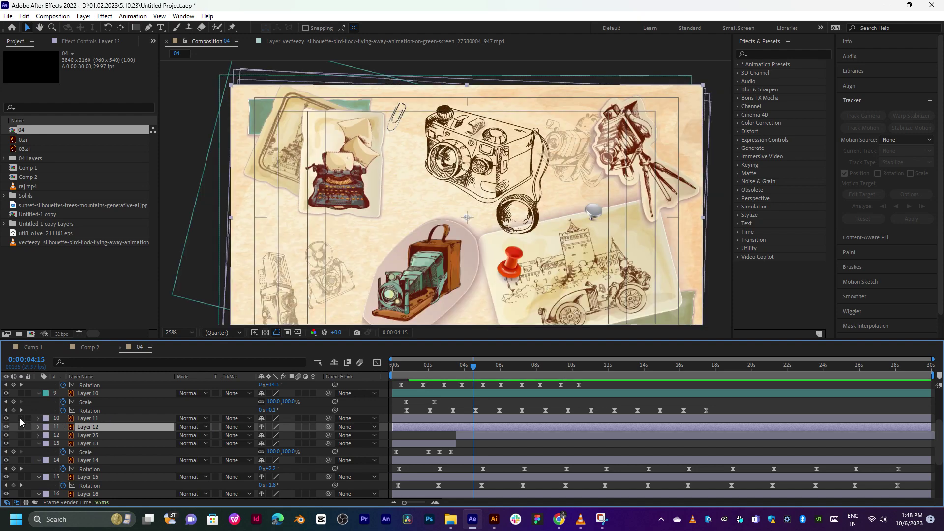
Collapse the properties of Layers 9 and 10 and make Layer 8 visible
{"action": "scroll", "coordinate": [29, 432], "scroll_direction": "up", "scroll_amount": 3}
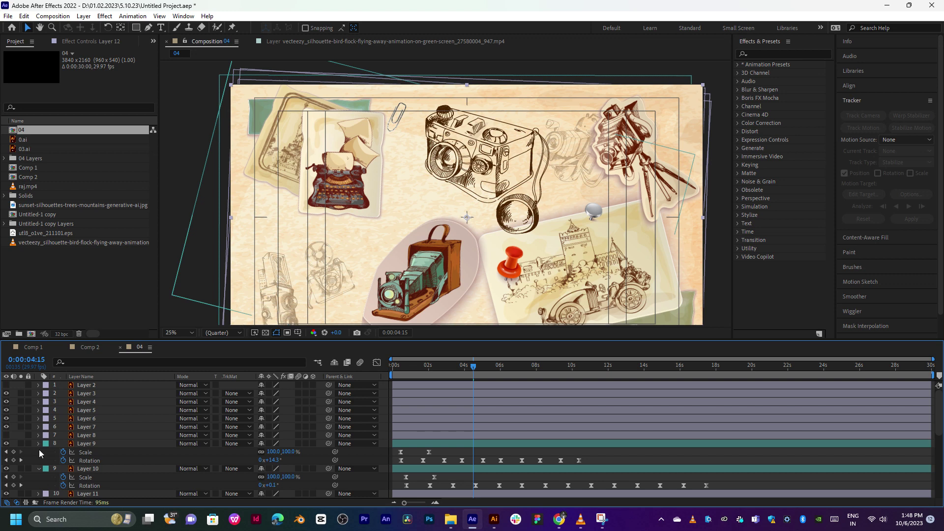
{"action": "left_click", "coordinate": [38, 451]}
{"action": "left_click", "coordinate": [74, 435]}
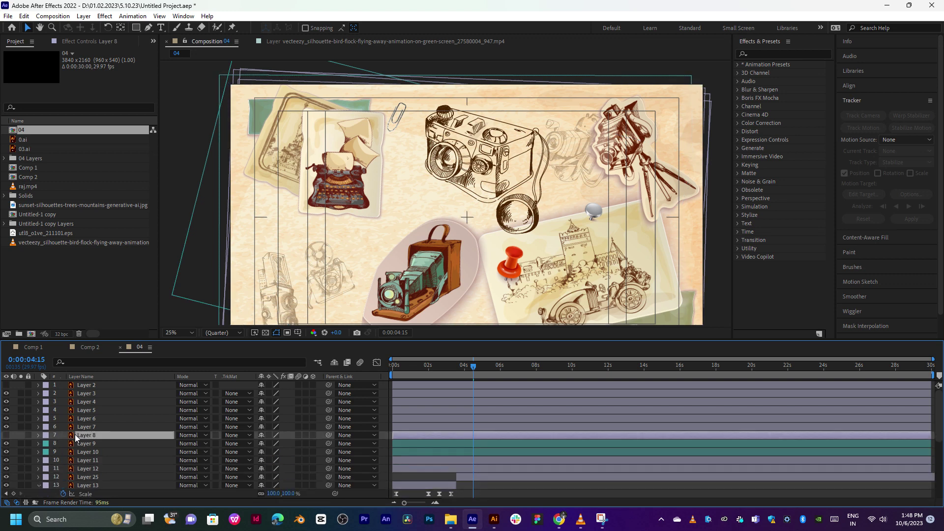
{"action": "left_click", "coordinate": [6, 435]}
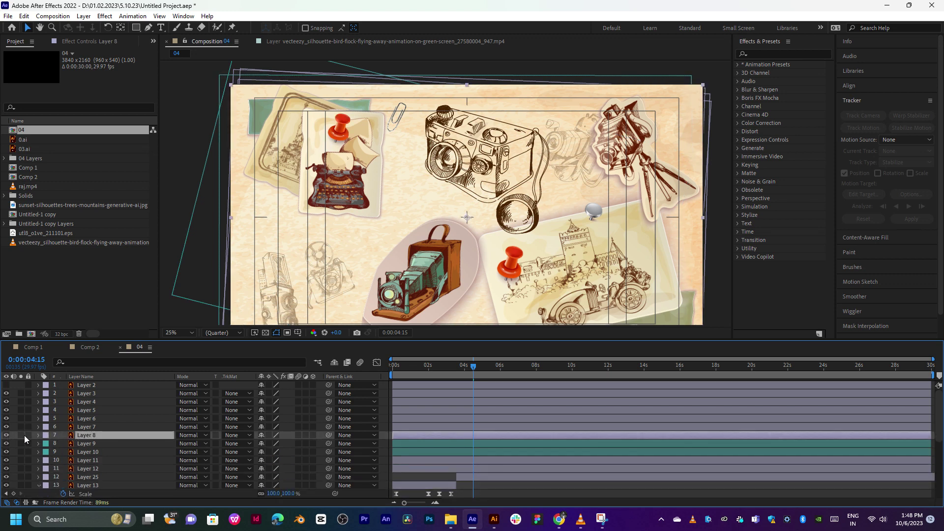
Paste the copied looping scale keyframes onto Layer 25 from its trimmed start
{"action": "left_click", "coordinate": [491, 477]}
{"action": "scroll", "coordinate": [490, 477], "scroll_direction": "down", "scroll_amount": 2}
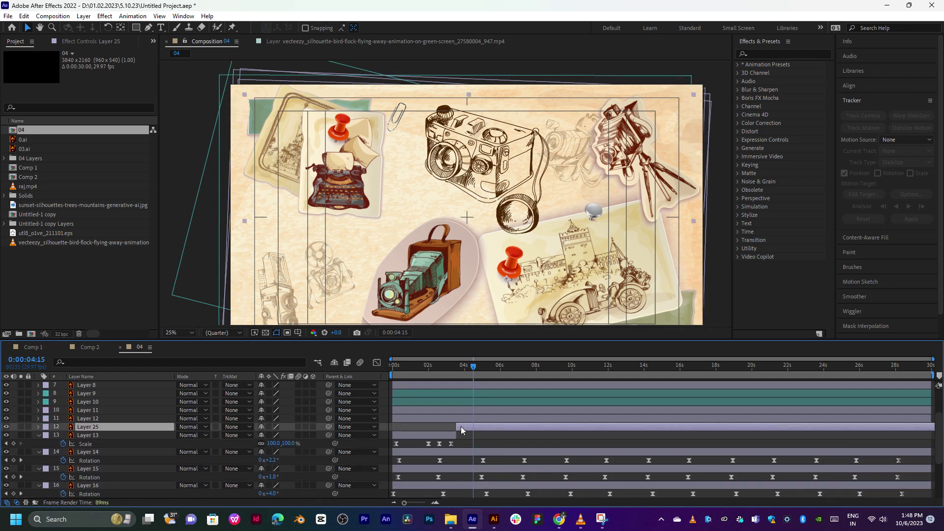
{"action": "key", "text": "ctrl+v"}
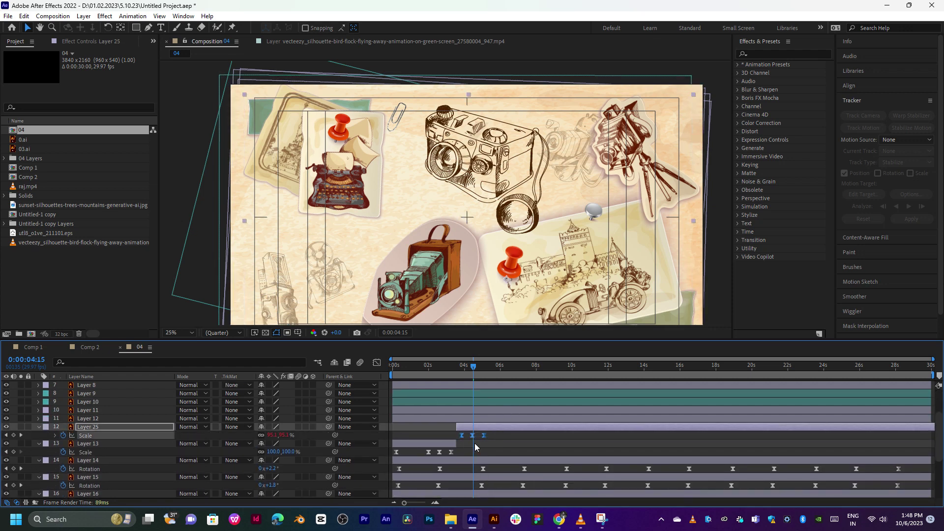
{"action": "scroll", "coordinate": [469, 439], "scroll_direction": "up", "scroll_amount": 2}
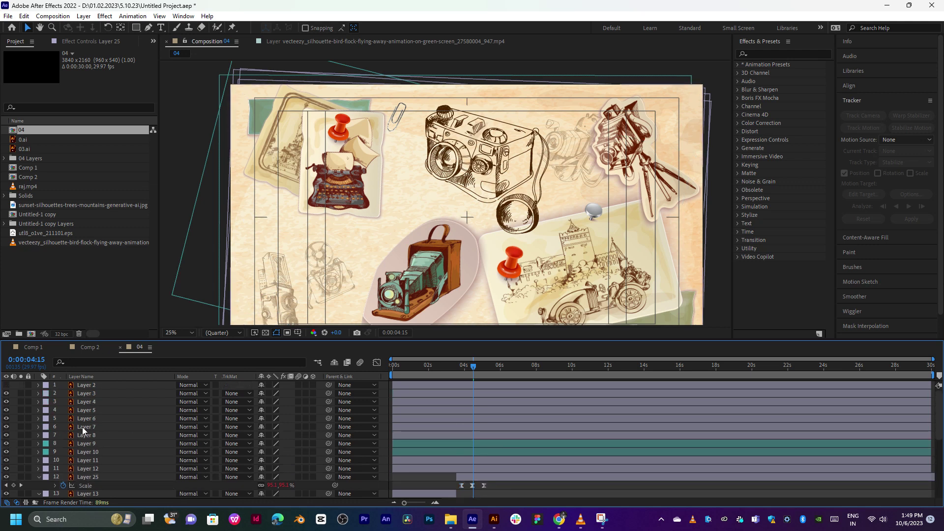
Toggle the visibility of Layers 7 and 8 one at a time to check which artwork each contains
{"action": "left_click", "coordinate": [81, 426]}
{"action": "left_click", "coordinate": [6, 427]}
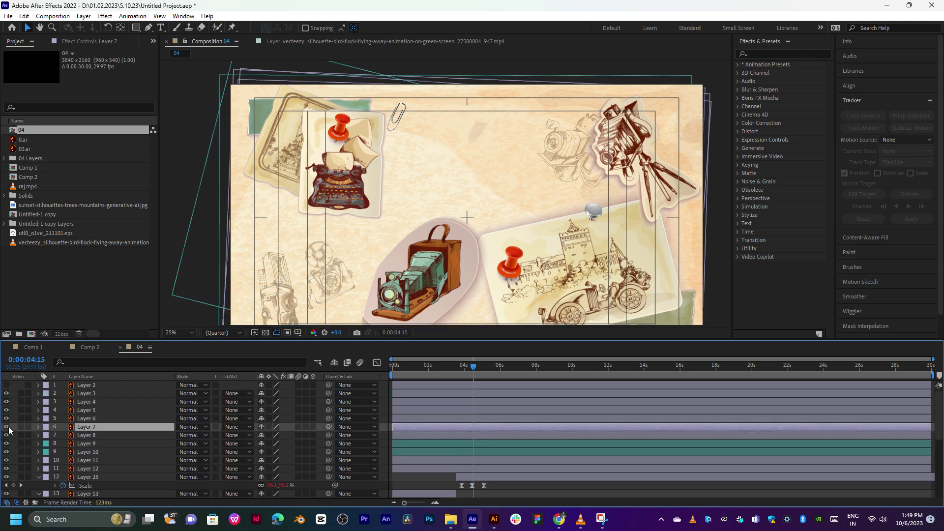
{"action": "left_click", "coordinate": [6, 426]}
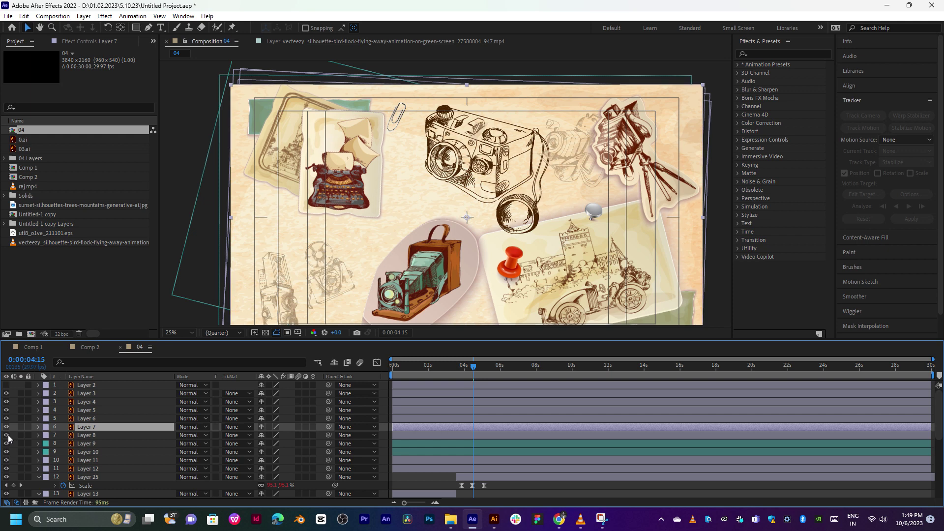
{"action": "left_click", "coordinate": [7, 435]}
Paste the scale pulse keyframes onto Layer 8 starting at 0:00:00:10 and reveal its Scale property
{"action": "left_click", "coordinate": [91, 436]}
{"action": "left_click_drag", "start_coordinate": [418, 370], "coordinate": [398, 377]}
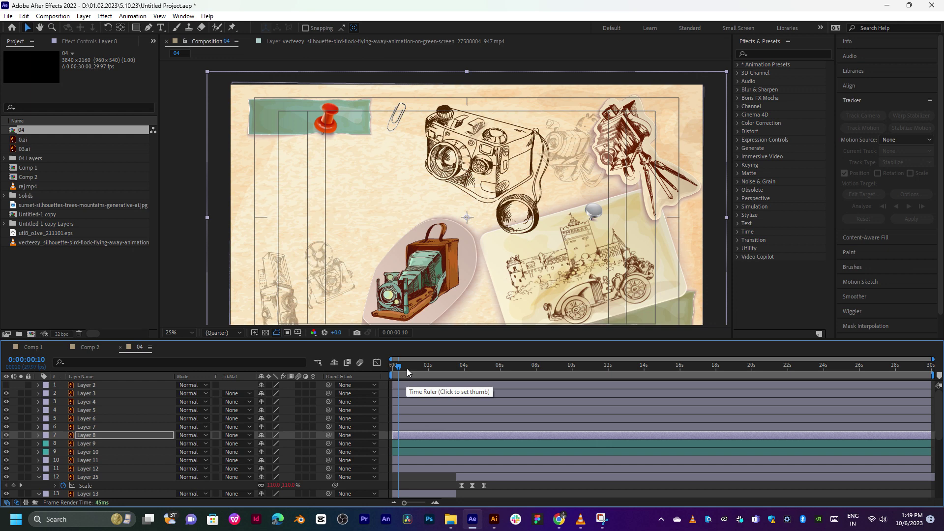
{"action": "key", "text": "s"}
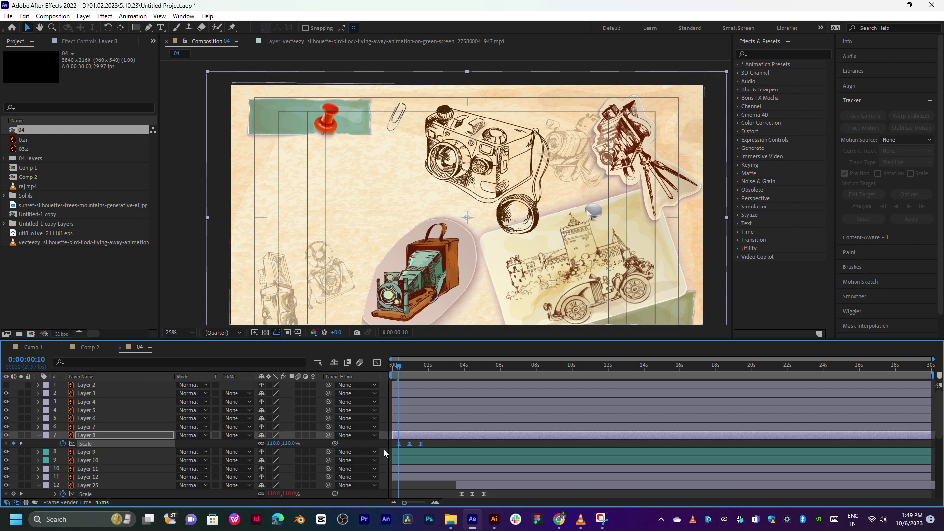
Add the expression loopOut(type = "cycle", numKeyframes = 0) to Layer 8's Scale
{"action": "left_click", "coordinate": [63, 444], "text": "alt"}
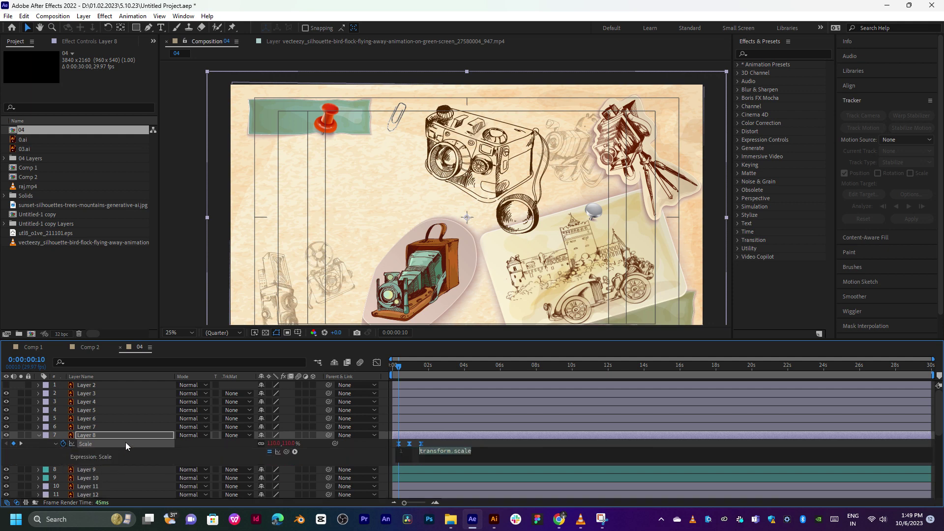
{"action": "left_click", "coordinate": [295, 451]}
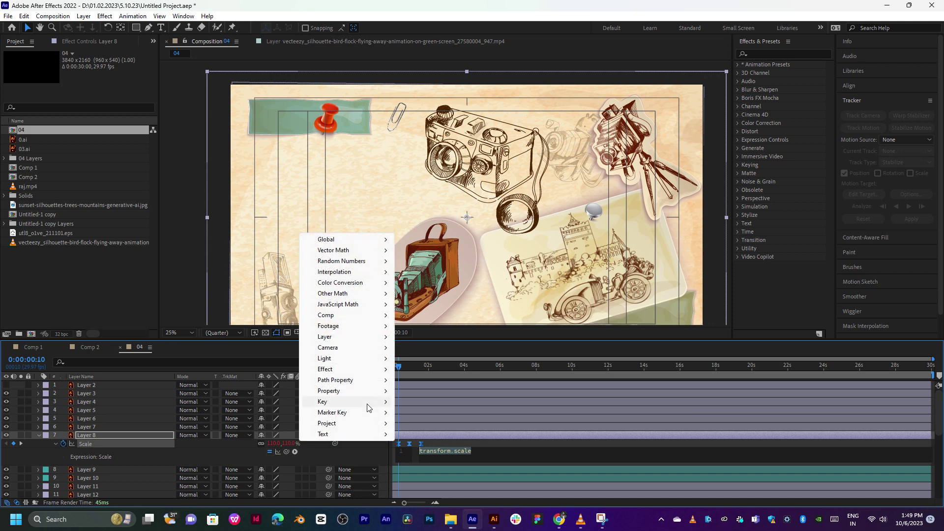
{"action": "mouse_move", "coordinate": [354, 391]}
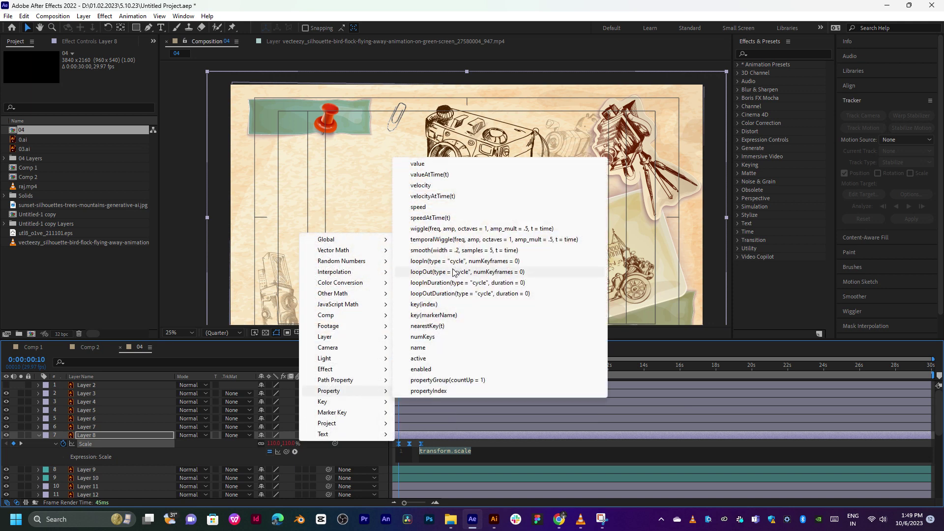
{"action": "left_click", "coordinate": [444, 272]}
Preview and scrub the first seconds of the composition to check Layer 8's looping scale pulse
{"action": "left_click", "coordinate": [408, 365]}
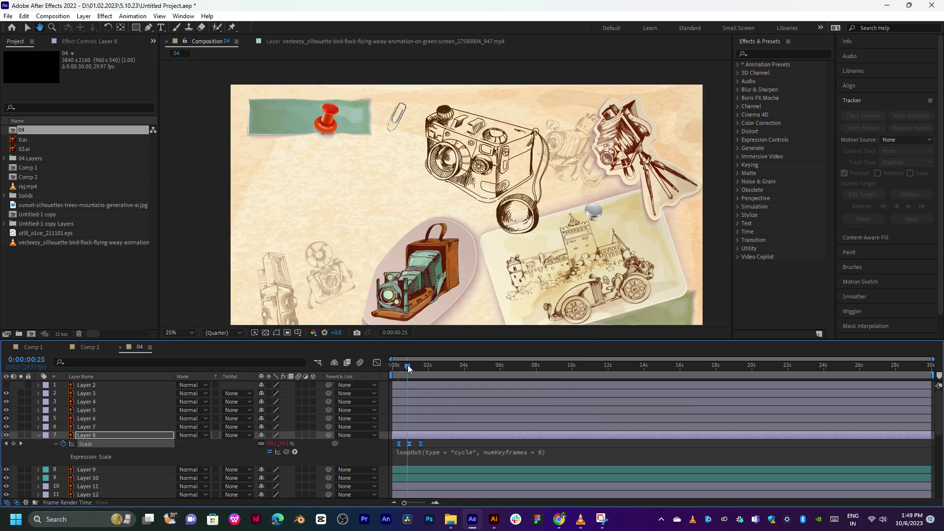
{"action": "key", "text": "space"}
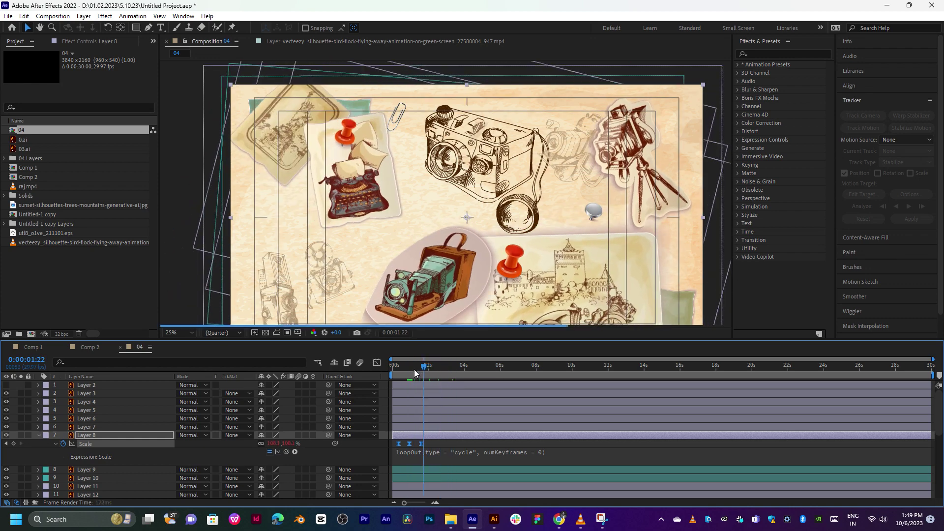
{"action": "left_click", "coordinate": [402, 374]}
{"action": "mouse_move", "coordinate": [402, 373]}
{"action": "left_mouse_down"}
{"action": "mouse_move", "coordinate": [458, 377]}
{"action": "mouse_move", "coordinate": [411, 388]}
{"action": "left_mouse_up"}
{"action": "key", "text": "space"}
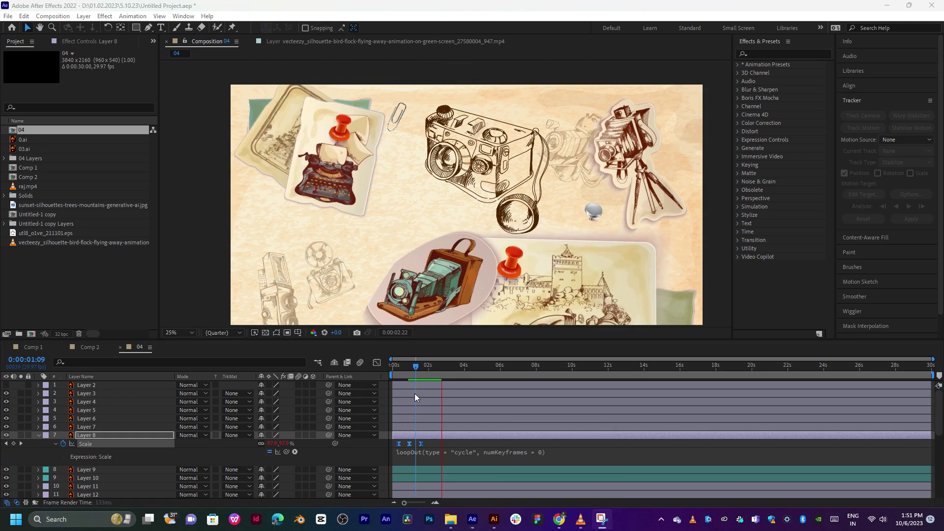
{"action": "left_click", "coordinate": [401, 373]}
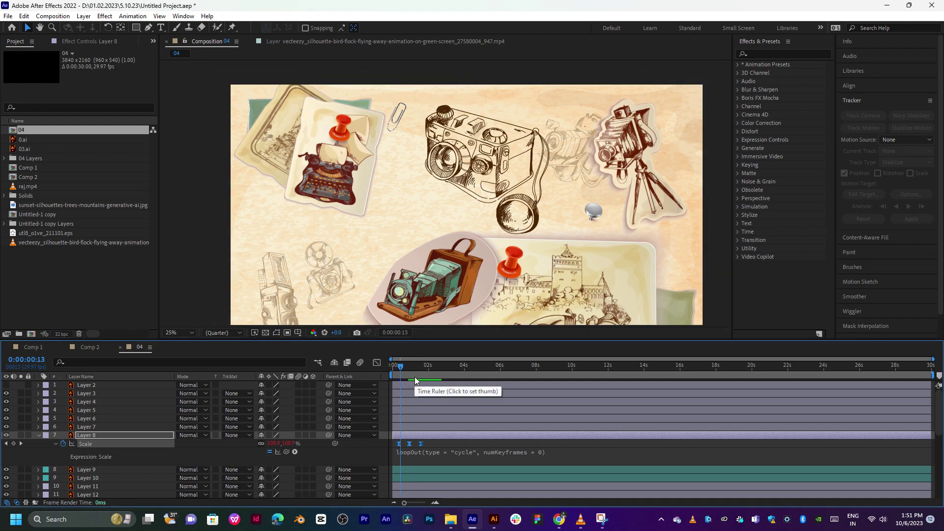
{"action": "left_click_drag", "start_coordinate": [400, 368], "coordinate": [422, 384]}
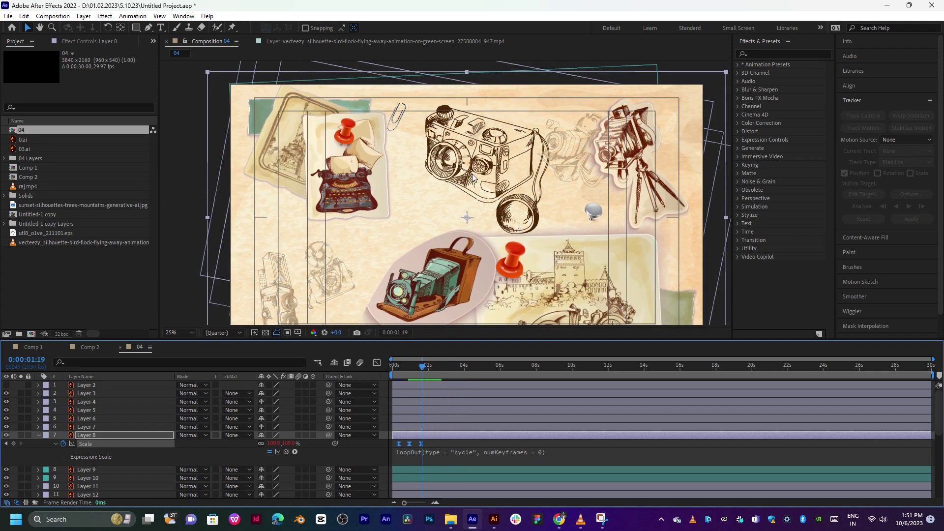
Solo Layer 7 and move its anchor point to the lower-left edge of the camera drawing
{"action": "left_click", "coordinate": [54, 430]}
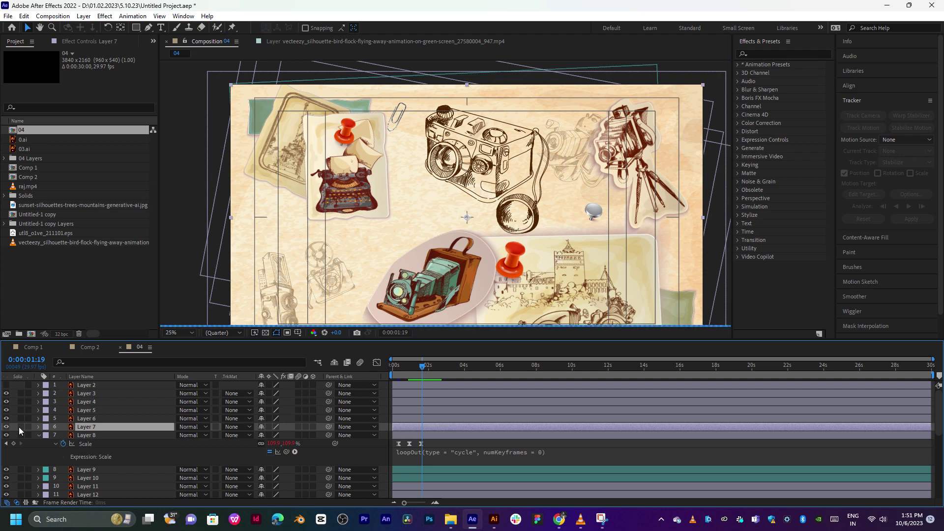
{"action": "left_click", "coordinate": [20, 427]}
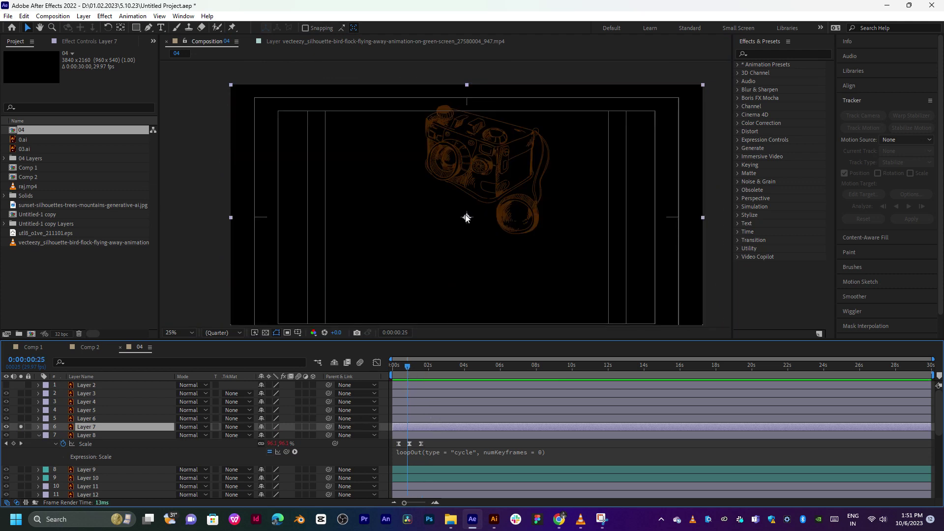
{"action": "key", "text": "y"}
{"action": "left_click_drag", "start_coordinate": [466, 217], "coordinate": [434, 169]}
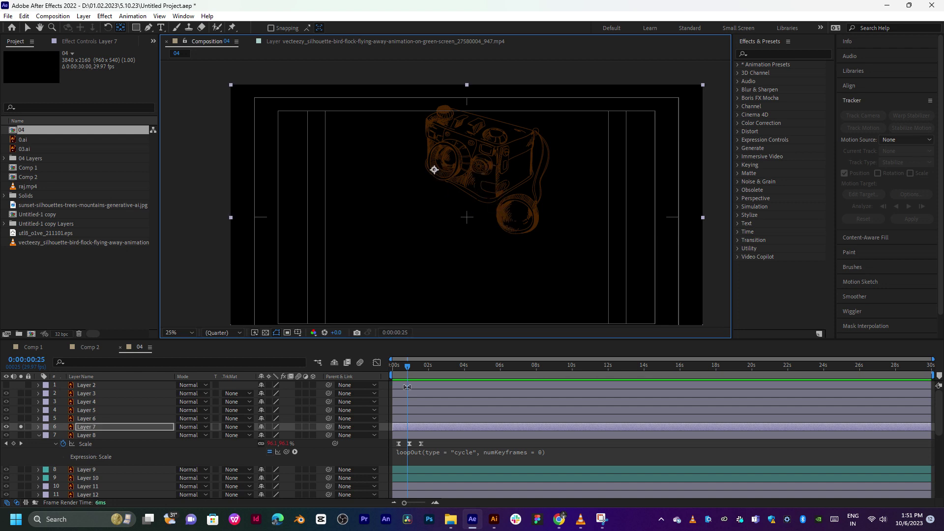
Paste the looping scale keyframes onto Layer 7 at 0:00:00:14 and preview the camera's pulse
{"action": "left_click_drag", "start_coordinate": [408, 367], "coordinate": [402, 367]}
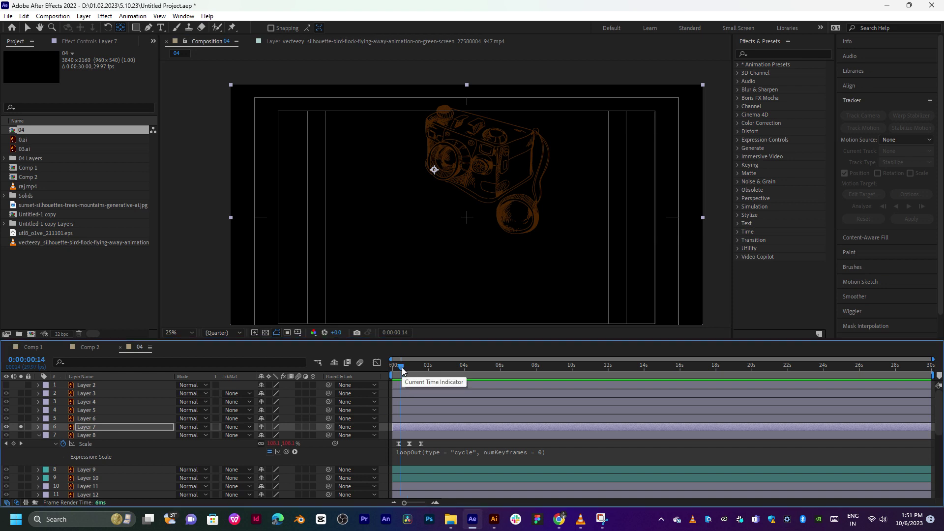
{"action": "key", "text": "space"}
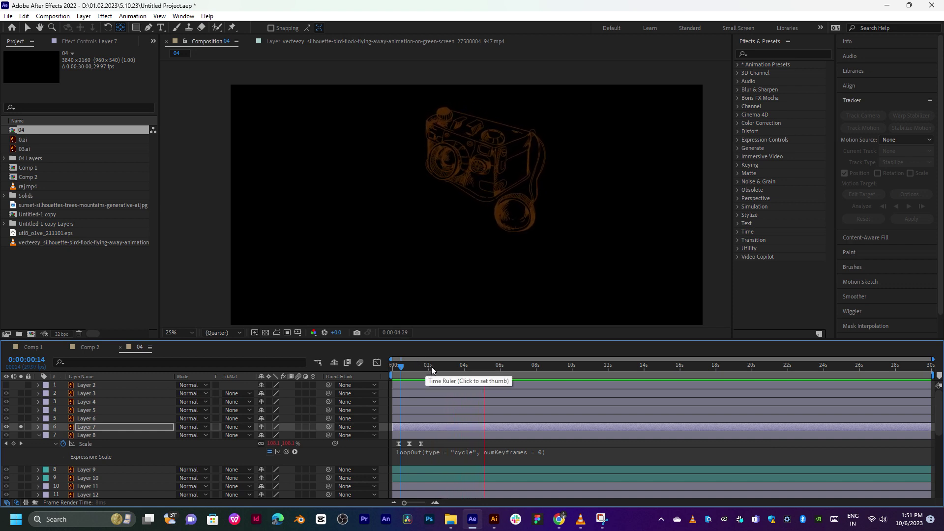
{"action": "key", "text": "space"}
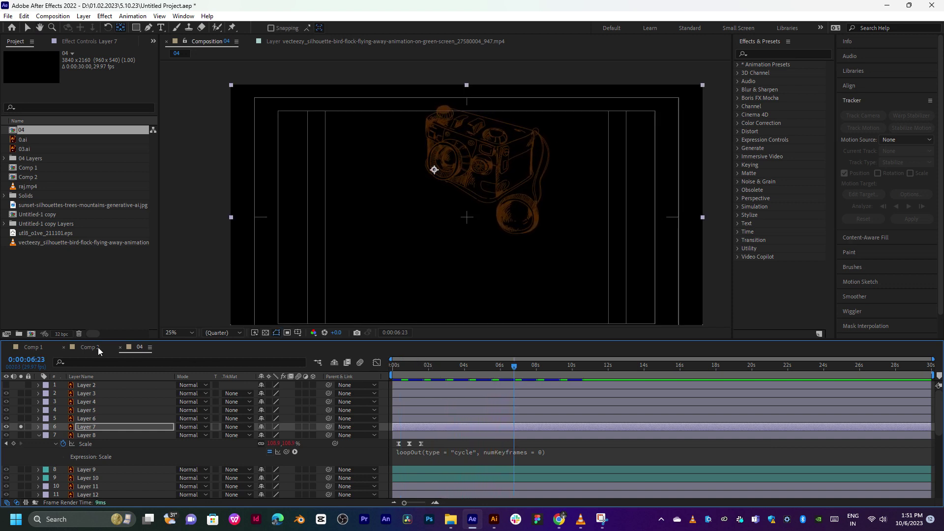
Turn off Layer 7's solo and solo Layer 6 briefly to check which artwork it contains
{"action": "left_click", "coordinate": [86, 419]}
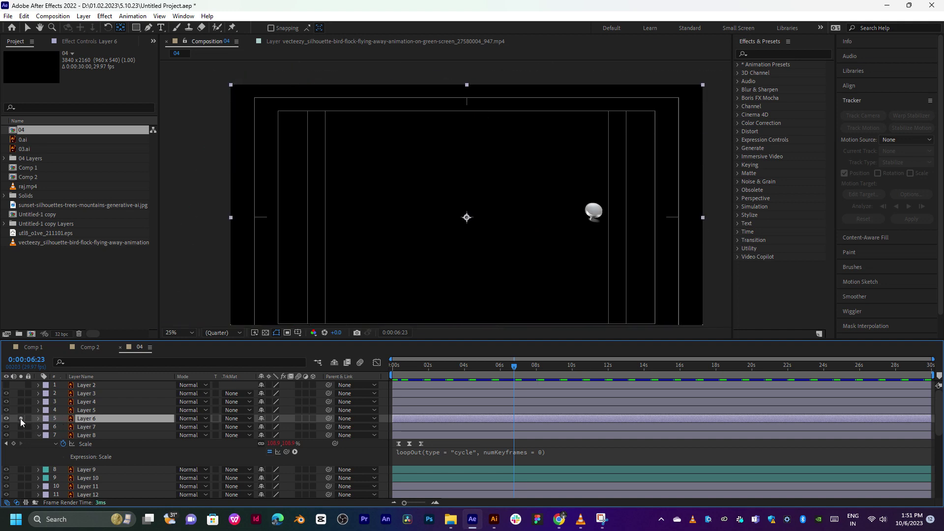
{"action": "key", "text": "Home"}
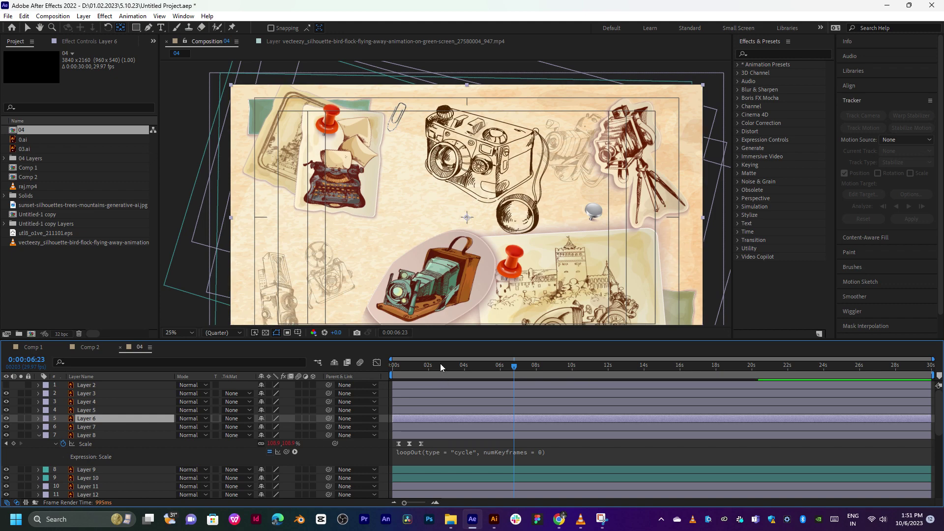
Try the looping scale keyframes on Layer 6 with its anchor point at the composition's centre, and undo them
{"action": "mouse_move", "coordinate": [440, 364]}
{"action": "left_mouse_down"}
{"action": "mouse_move", "coordinate": [387, 373]}
{"action": "mouse_move", "coordinate": [399, 383]}
{"action": "mouse_move", "coordinate": [427, 369]}
{"action": "left_mouse_up"}
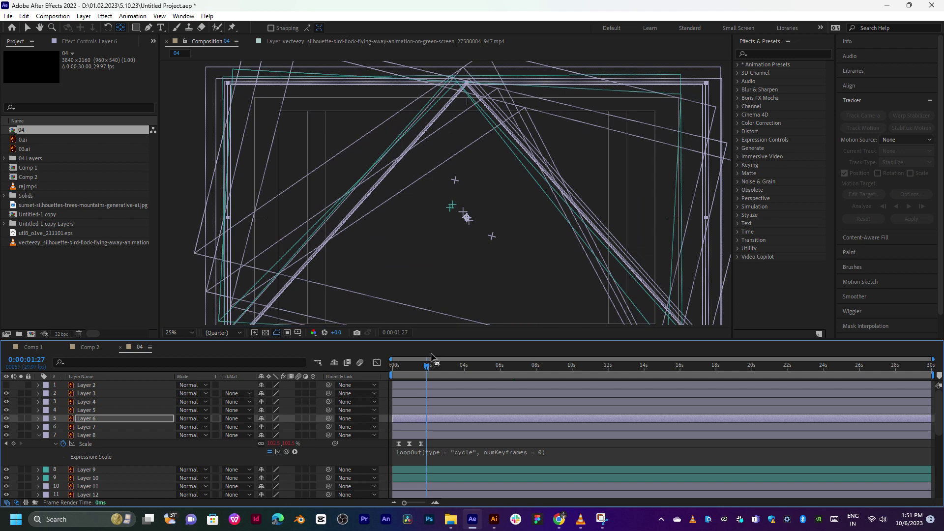
{"action": "key", "text": "s"}
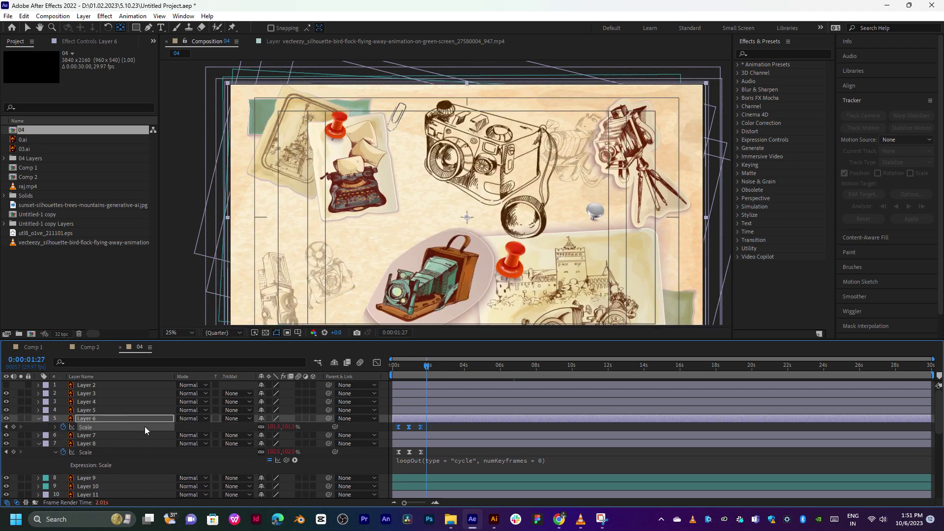
{"action": "left_click_drag", "start_coordinate": [439, 364], "coordinate": [468, 370]}
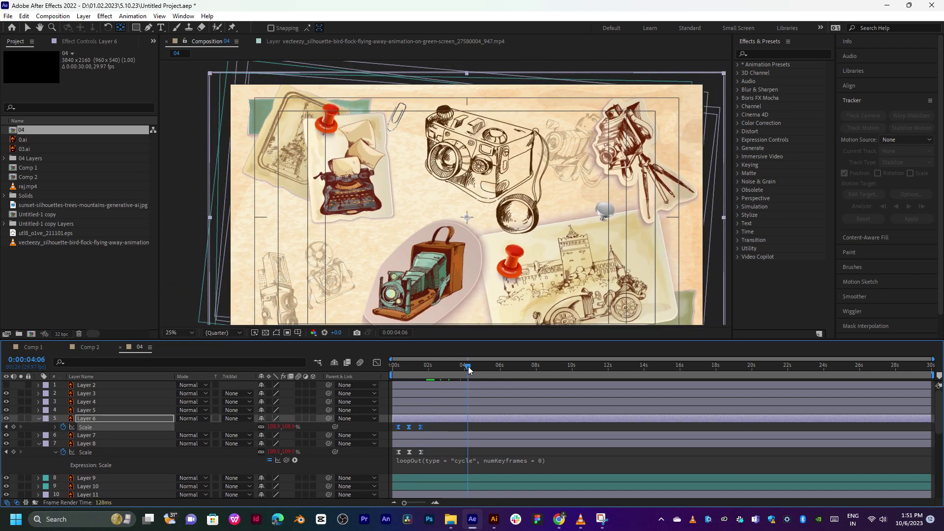
{"action": "key", "text": "ctrl+z"}
{"action": "key", "text": "space"}
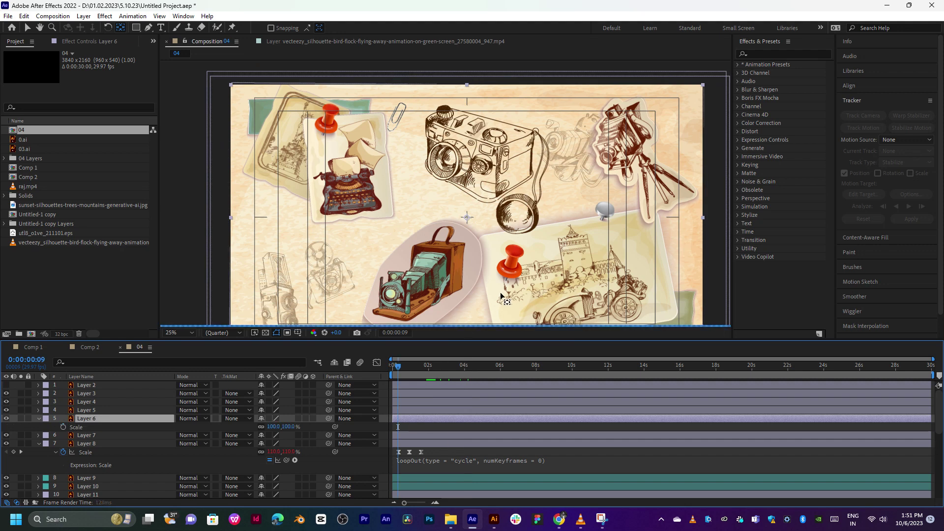
Move Layer 6's anchor point onto the grey pushpin, paste the looping scale keyframes at 0:00:00:04 and preview the pulse
{"action": "left_click_drag", "start_coordinate": [473, 237], "coordinate": [594, 220]}
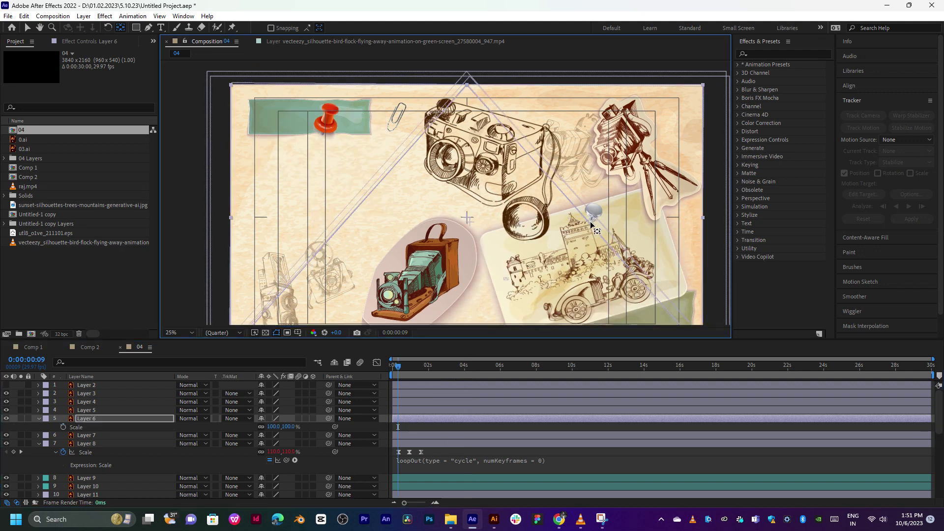
{"action": "left_click", "coordinate": [396, 372]}
{"action": "key", "text": "ctrl+shift+z"}
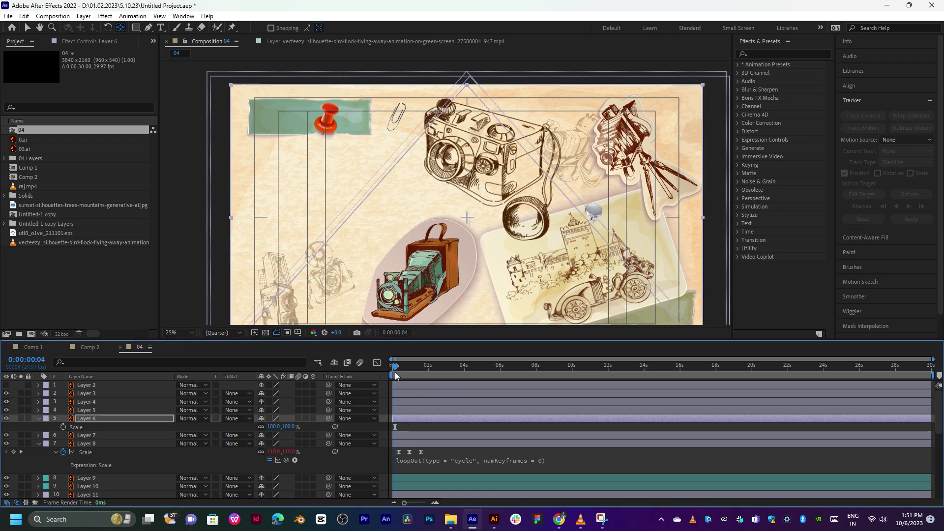
{"action": "key", "text": "space"}
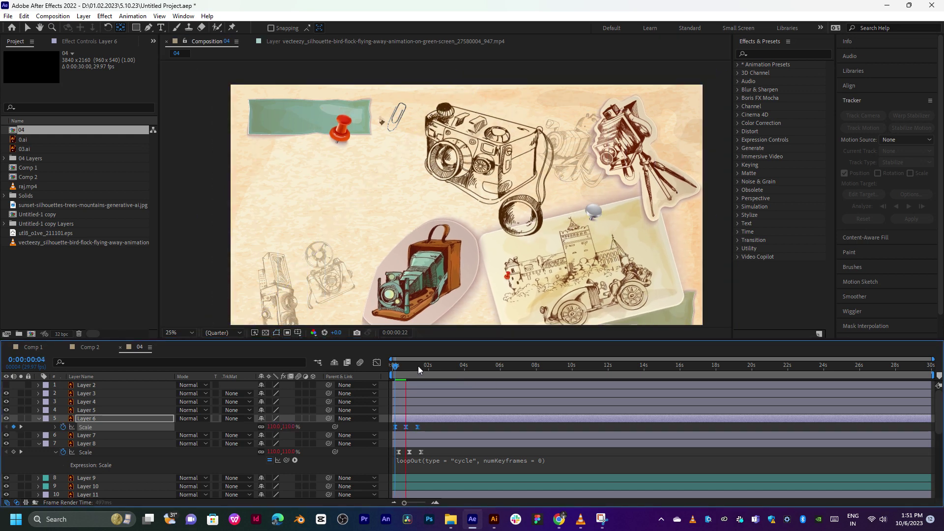
{"action": "left_click_drag", "start_coordinate": [415, 366], "coordinate": [459, 369]}
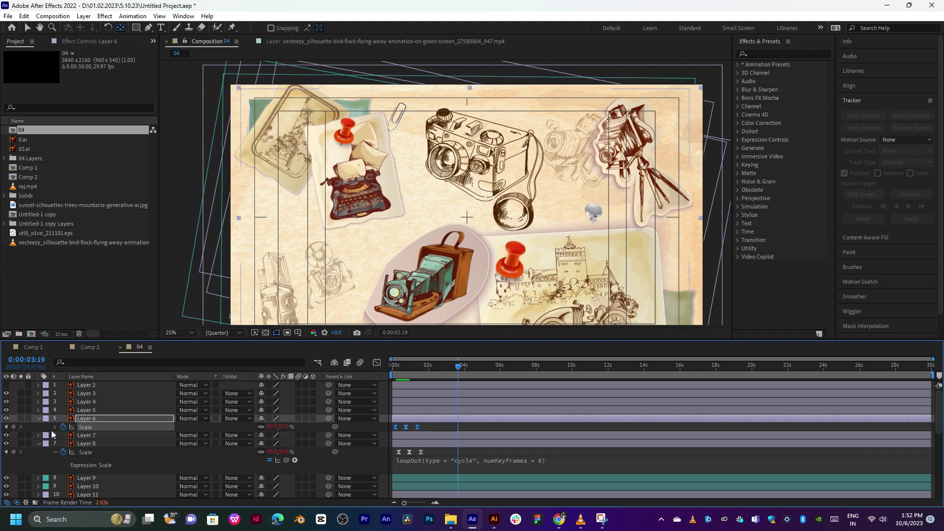
Collapse the properties of Layers 6 and 8 and scrub to 0:00:03:21 to check the collage
{"action": "left_click", "coordinate": [38, 418]}
{"action": "left_click", "coordinate": [39, 435]}
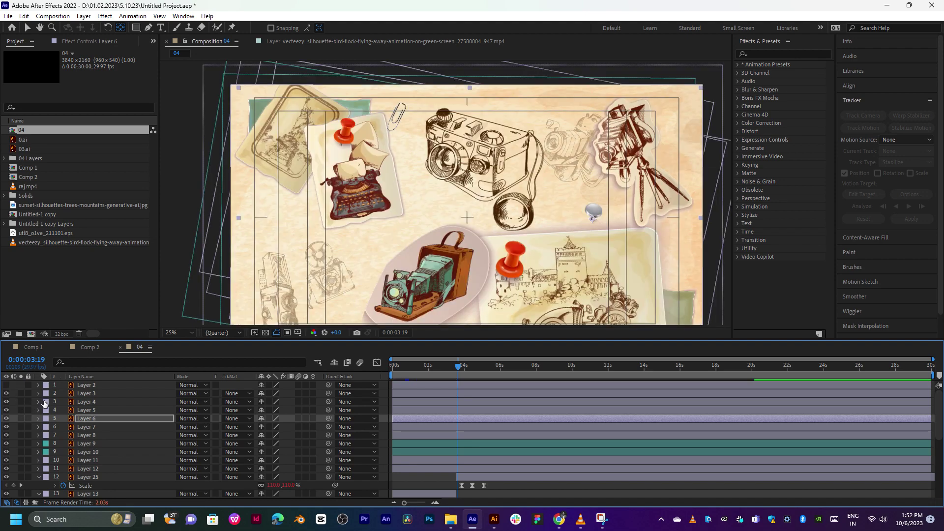
{"action": "mouse_move", "coordinate": [444, 376]}
{"action": "left_mouse_down"}
{"action": "mouse_move", "coordinate": [432, 374]}
{"action": "mouse_move", "coordinate": [500, 374]}
{"action": "mouse_move", "coordinate": [459, 378]}
{"action": "left_mouse_up"}
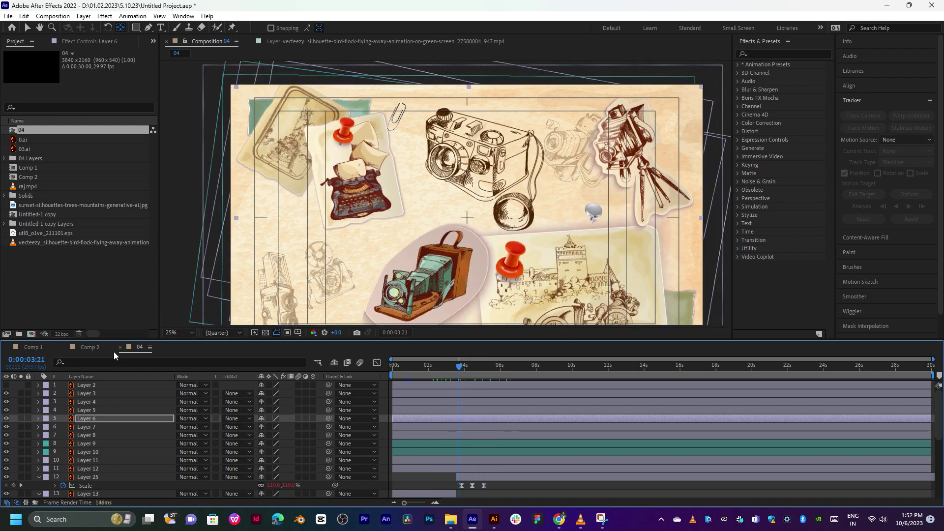
Open Comp 2 and add composition 04 as the top layer above 03.ai
{"action": "left_click", "coordinate": [112, 349]}
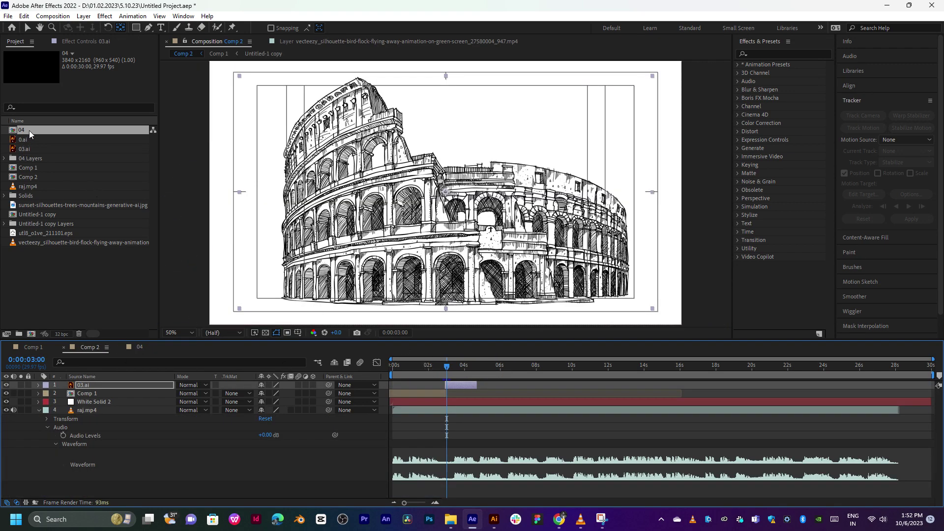
{"action": "left_click_drag", "start_coordinate": [29, 134], "coordinate": [117, 379]}
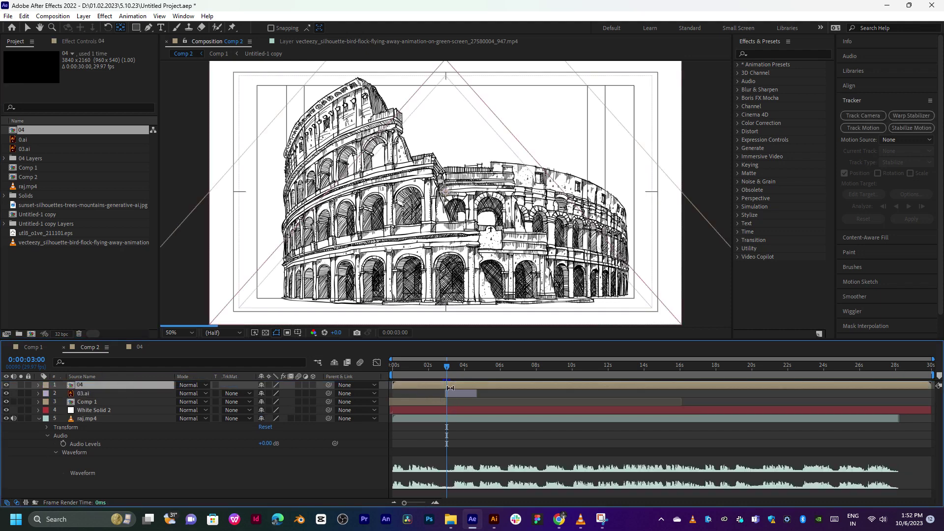
Shift layer 04 to start at about 2 seconds in Comp 2 and delete the 03.ai layer
{"action": "key", "text": "v"}
{"action": "left_click_drag", "start_coordinate": [460, 387], "coordinate": [489, 389]}
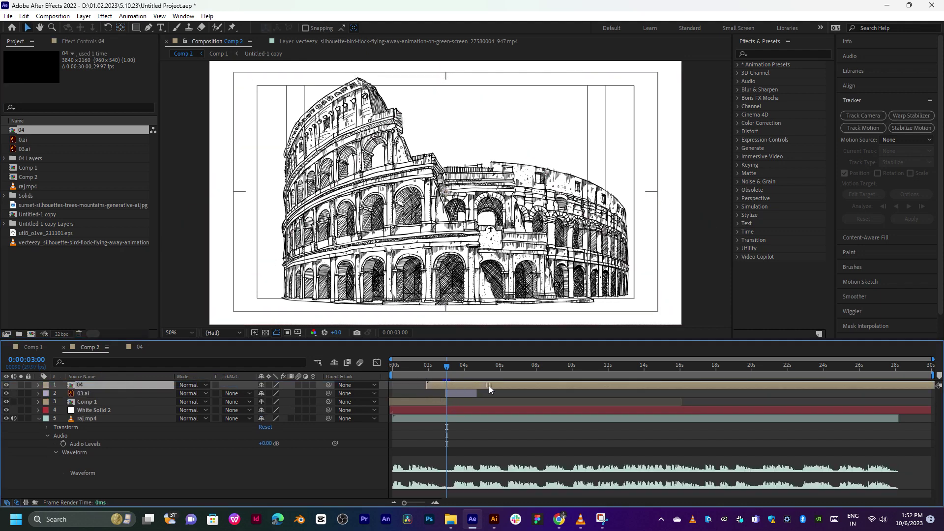
{"action": "left_click", "coordinate": [462, 394]}
{"action": "key", "text": "Delete"}
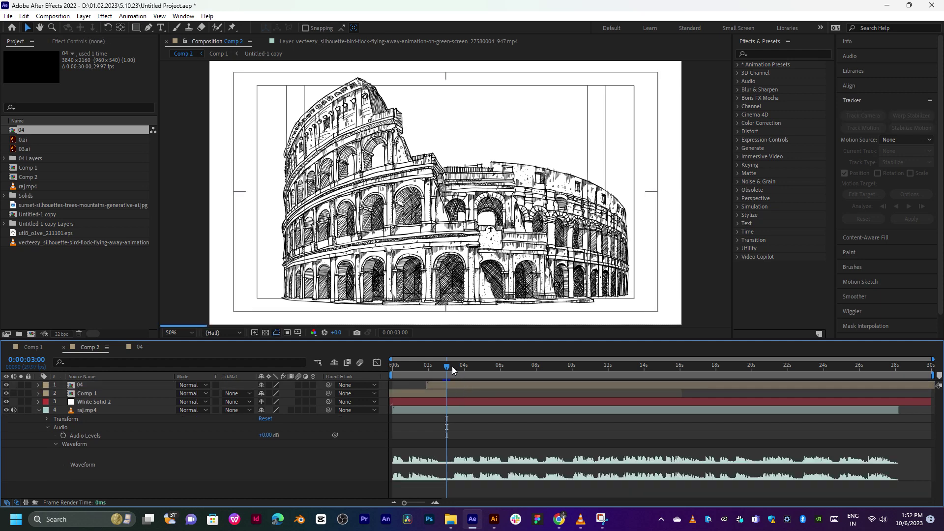
Trim the start of layer 04 to about 0:00:03:00, where the Comp 1 layer ends
{"action": "left_click", "coordinate": [452, 367]}
{"action": "left_click", "coordinate": [402, 402]}
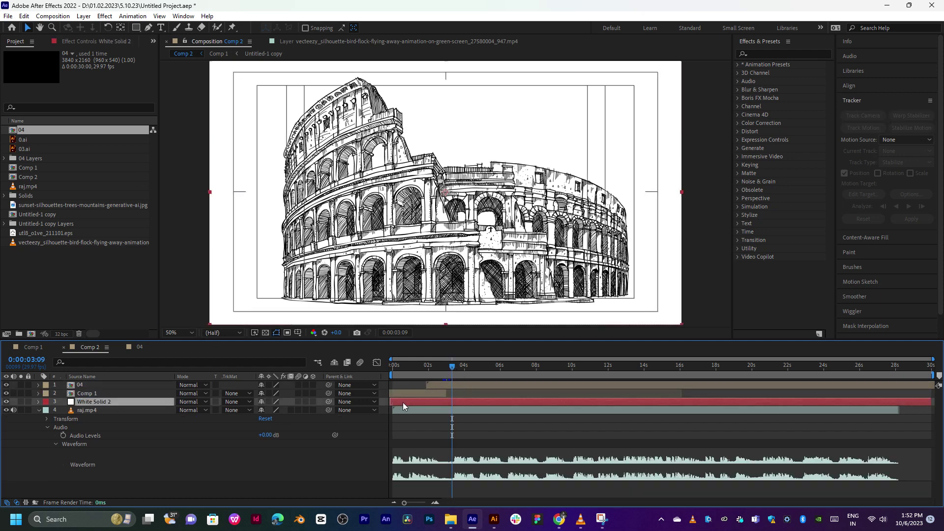
{"action": "left_click_drag", "start_coordinate": [424, 366], "coordinate": [432, 384]}
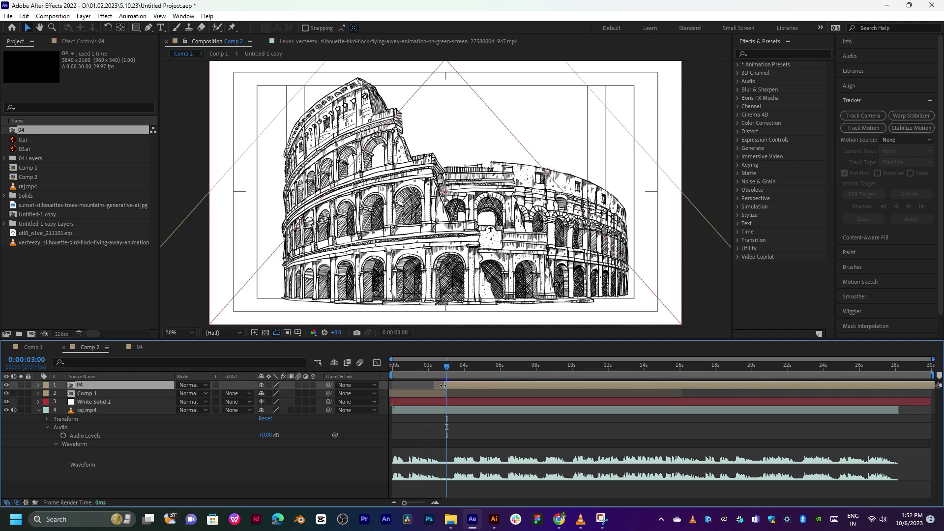
Scrub between 0:00:02:08 and 0:00:03:13 to check the changeover from Comp 1 to layer 04
{"action": "left_click", "coordinate": [433, 367]}
{"action": "key", "text": "v"}
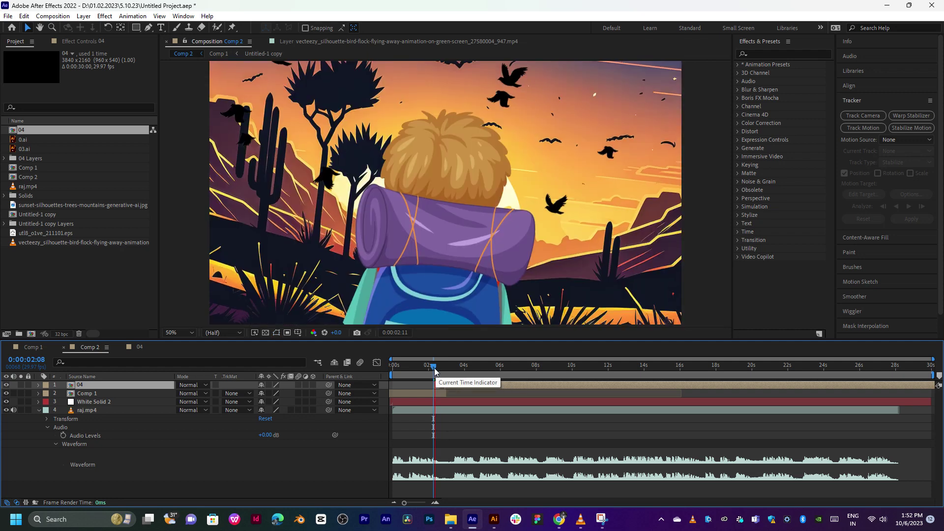
{"action": "left_click", "coordinate": [444, 371]}
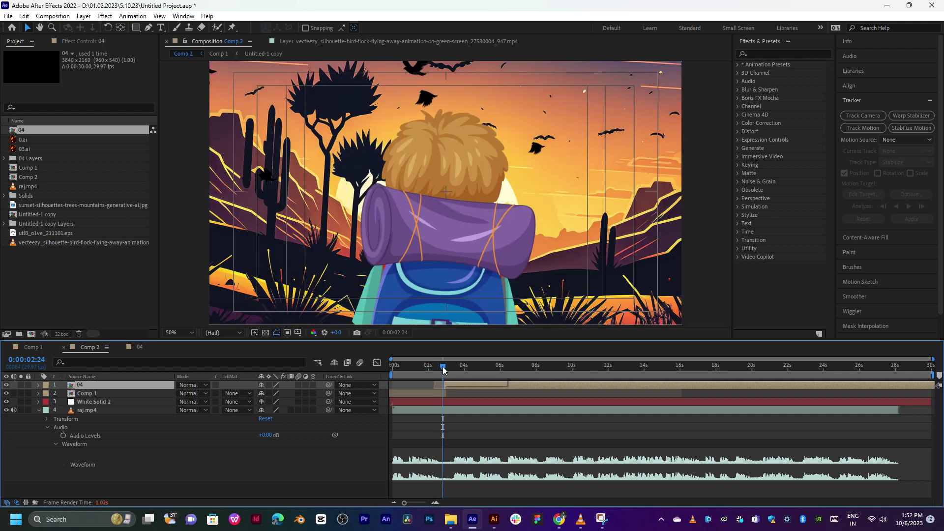
{"action": "left_click", "coordinate": [450, 369]}
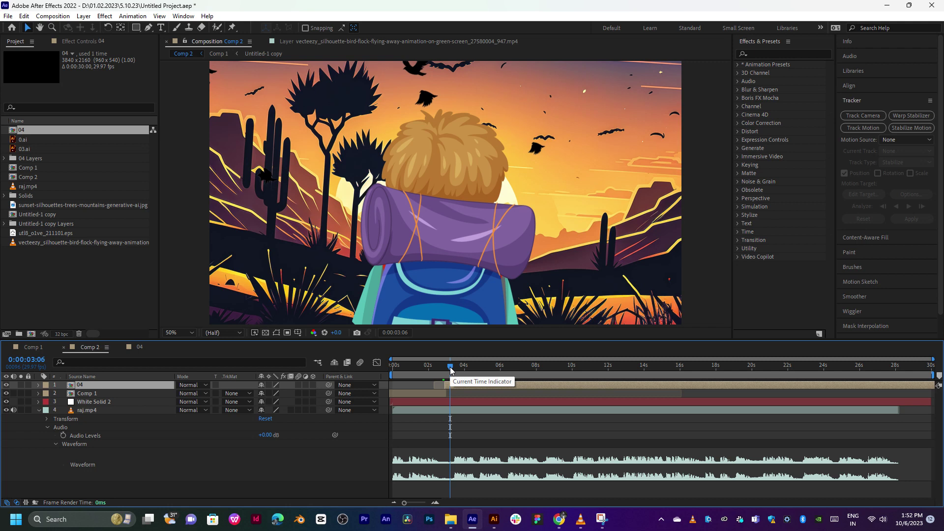
{"action": "left_click", "coordinate": [454, 369]}
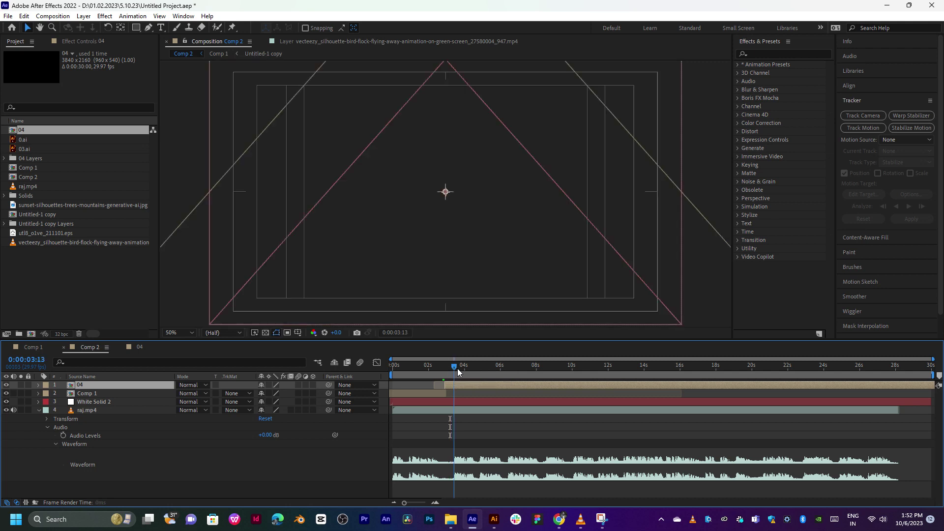
Switch to VLC and play raj.mp4 from about 1 to 5 seconds, replaying the car shot from 3 seconds and pausing it
{"action": "left_click", "coordinate": [579, 521]}
{"action": "left_click", "coordinate": [83, 487]}
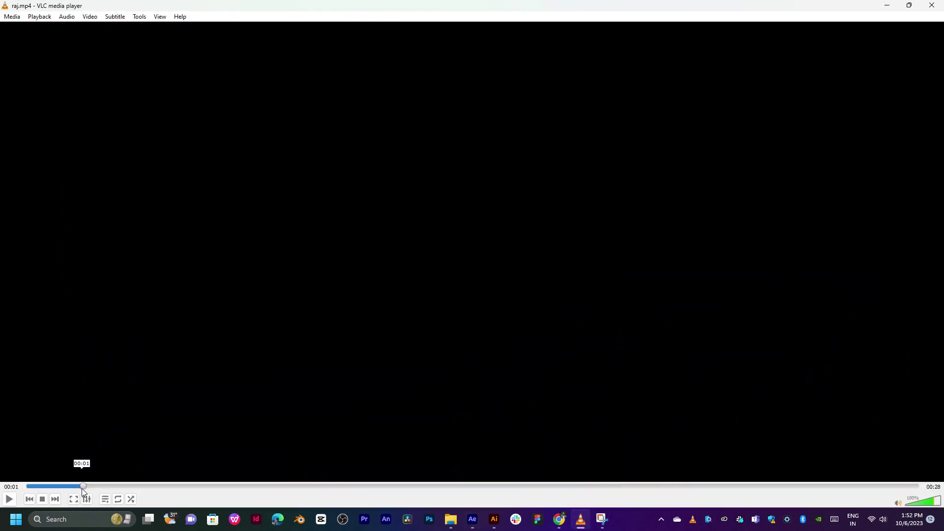
{"action": "key", "text": "space"}
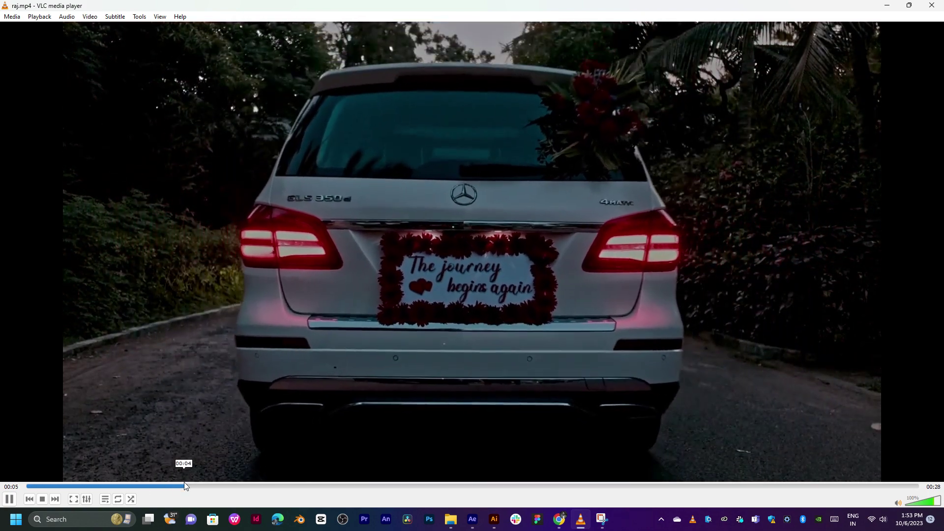
{"action": "key", "text": "space"}
{"action": "key", "text": "space"}
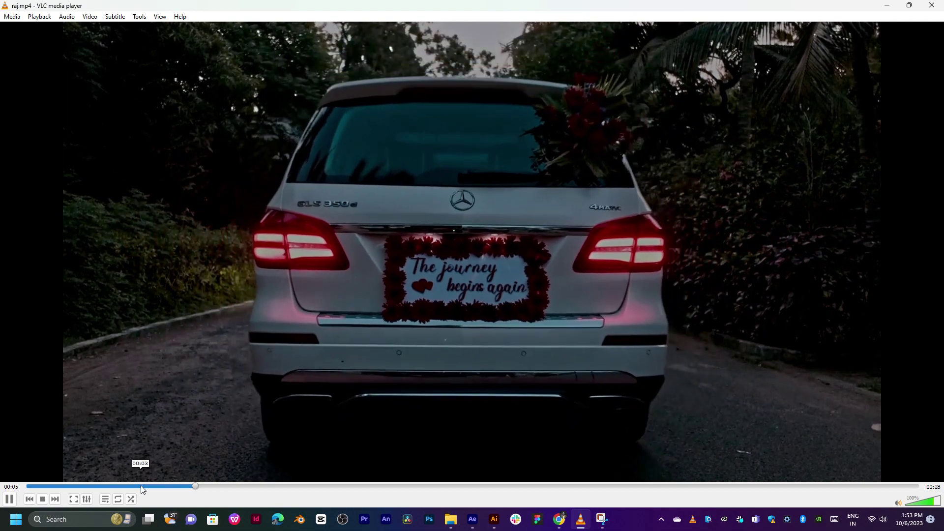
{"action": "left_click", "coordinate": [140, 485]}
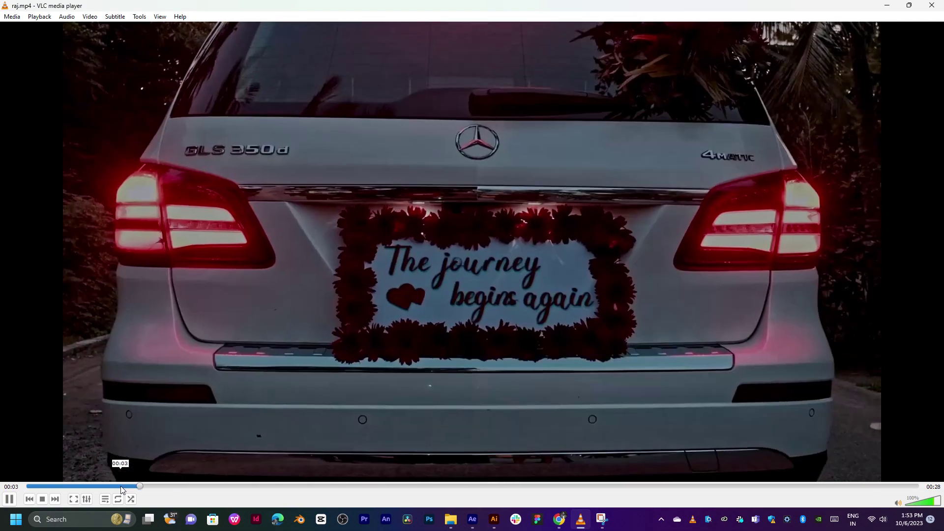
{"action": "key", "text": "space"}
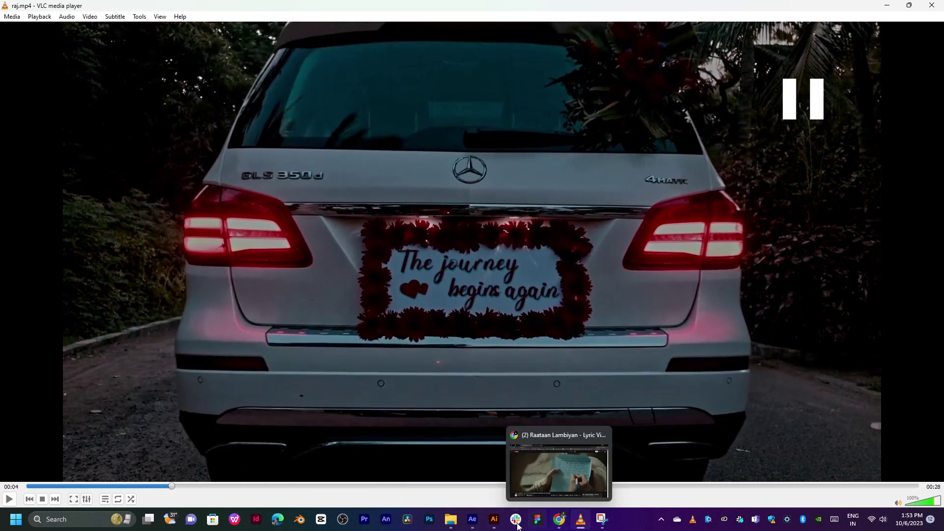
Return to After Effects, move to 0:00:03:19 and set the composition preview resolution to Quarter
{"action": "left_click", "coordinate": [472, 519]}
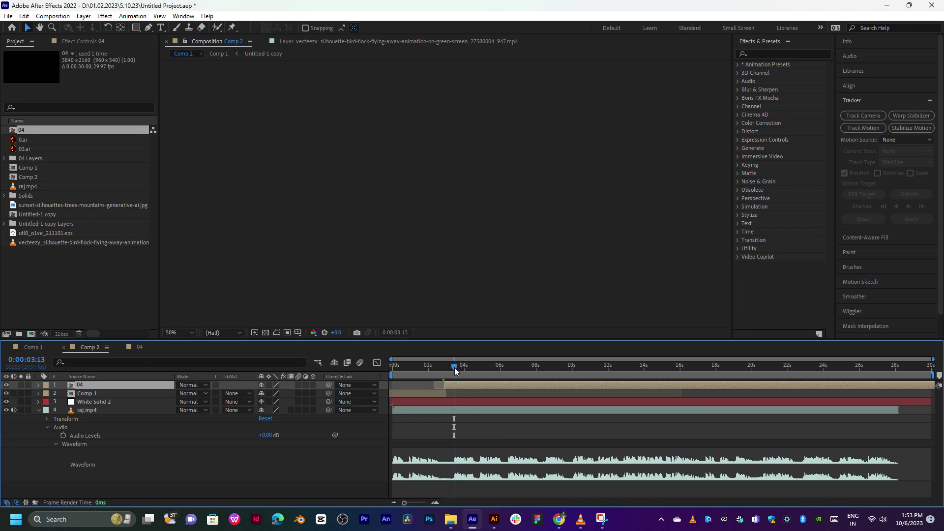
{"action": "left_click_drag", "start_coordinate": [455, 367], "coordinate": [458, 368]}
{"action": "left_click", "coordinate": [213, 334]}
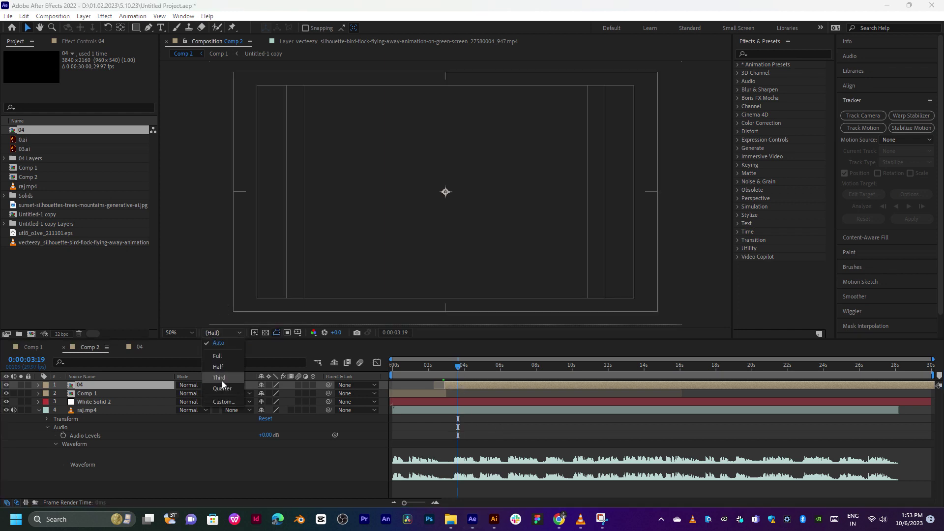
{"action": "left_click", "coordinate": [222, 388]}
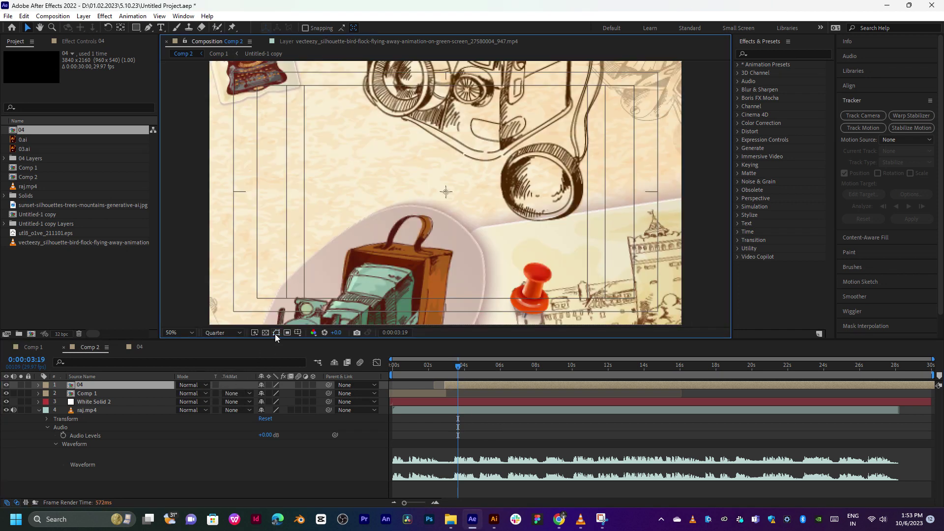
At about 0:00:03:10, scale layer 04 down proportionally until the whole collage just covers the Comp 2 frame
{"action": "left_click", "coordinate": [452, 369]}
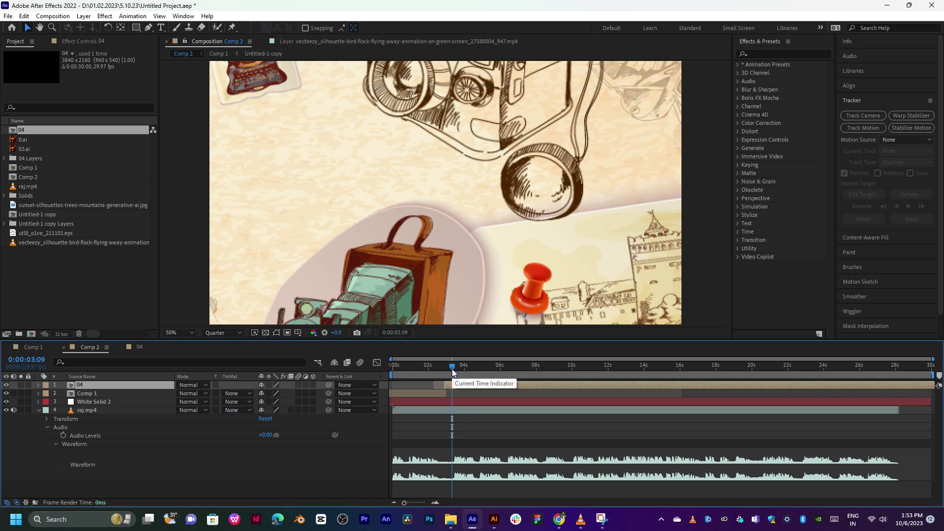
{"action": "scroll", "coordinate": [524, 223], "scroll_direction": "down", "scroll_amount": 2}
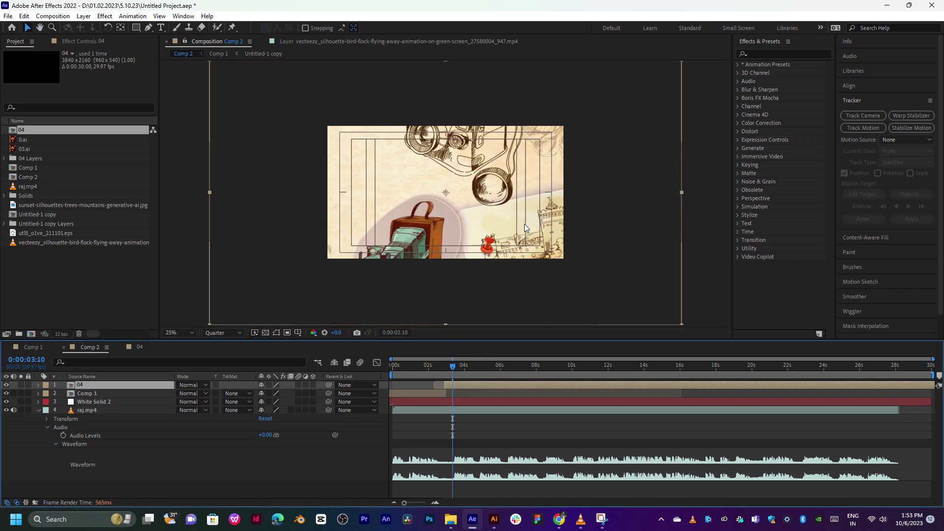
{"action": "left_click_drag", "start_coordinate": [683, 194], "coordinate": [573, 202]}
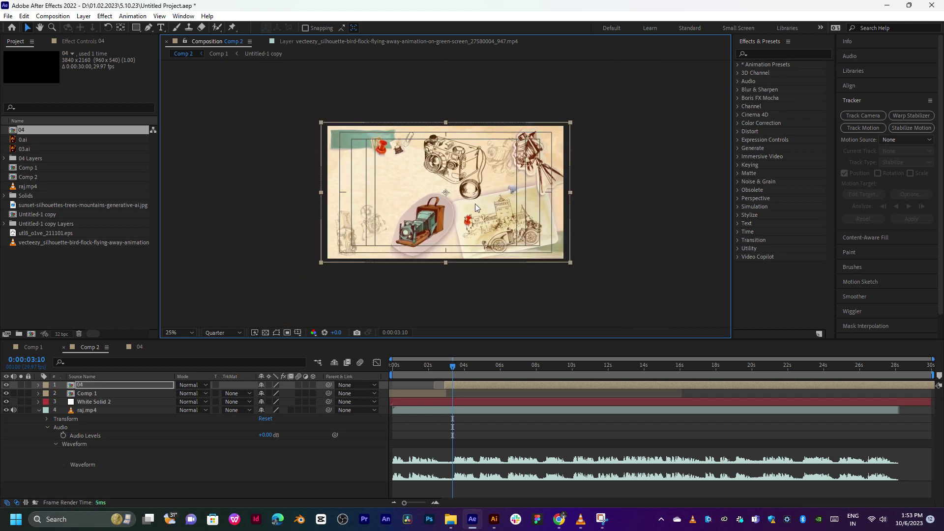
{"action": "key", "text": "period"}
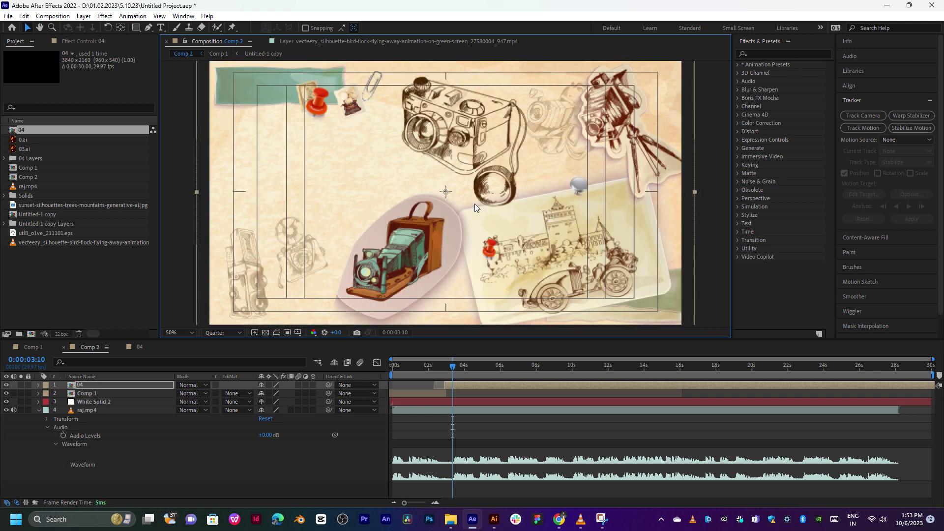
At 0:00:03:06, scale layer 04 to 119.7% and move it to about 2064, 936, framing the collage's red pushpin and typewriter card
{"action": "left_click", "coordinate": [470, 386]}
{"action": "left_click", "coordinate": [462, 368]}
{"action": "left_click_drag", "start_coordinate": [462, 367], "coordinate": [451, 368]}
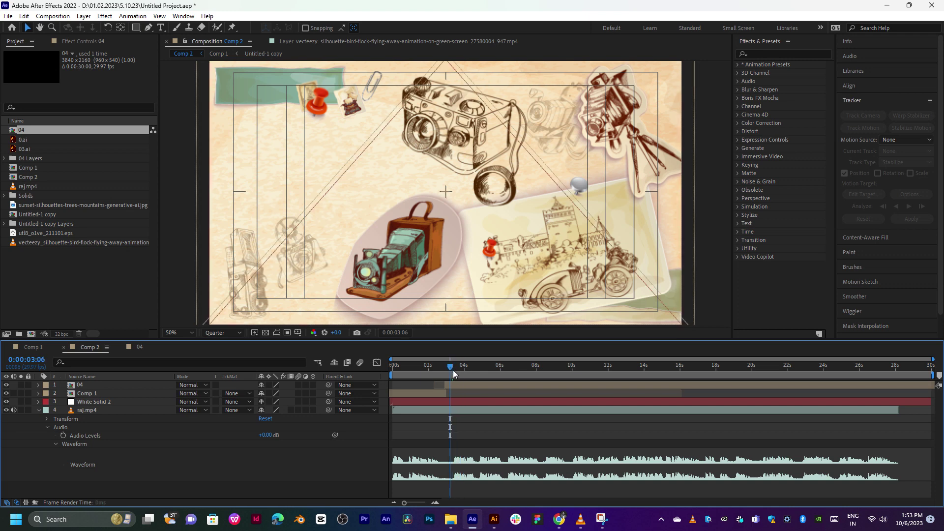
{"action": "left_click", "coordinate": [458, 384]}
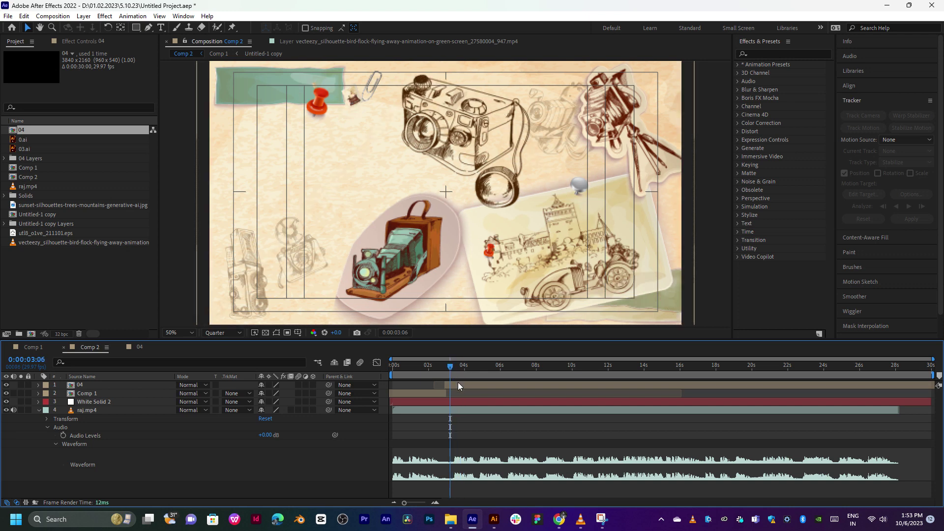
{"action": "left_click", "coordinate": [38, 385]}
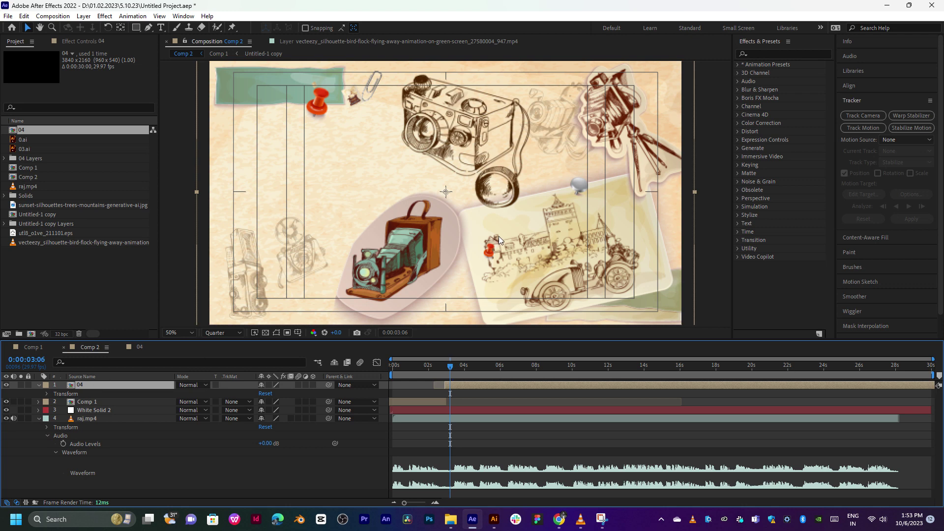
{"action": "scroll", "coordinate": [498, 239], "scroll_direction": "up", "scroll_amount": 2}
{"action": "scroll", "coordinate": [498, 239], "scroll_direction": "down", "scroll_amount": 4}
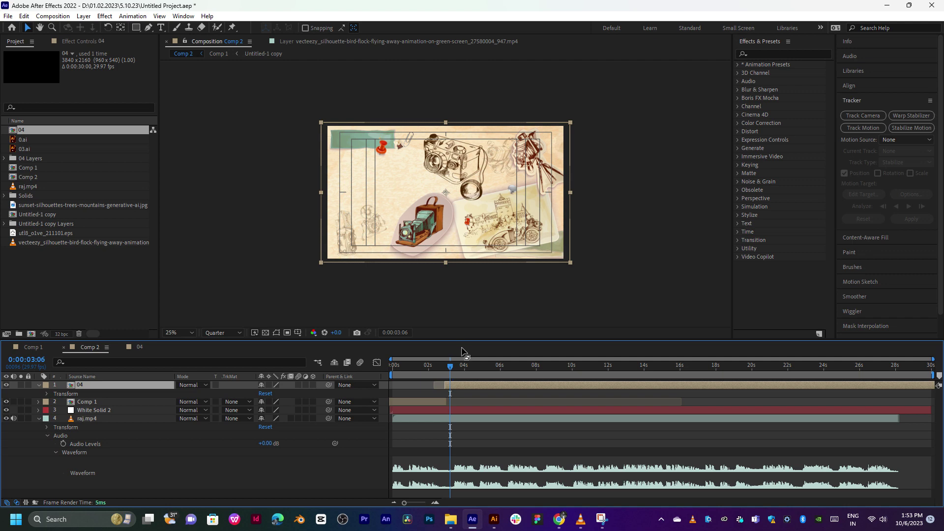
{"action": "key", "text": "s"}
{"action": "left_click_drag", "start_coordinate": [274, 393], "coordinate": [306, 393]}
{"action": "mouse_move", "coordinate": [505, 212]}
{"action": "left_mouse_down"}
{"action": "mouse_move", "coordinate": [418, 155]}
{"action": "mouse_move", "coordinate": [560, 241]}
{"action": "mouse_move", "coordinate": [608, 155]}
{"action": "mouse_move", "coordinate": [576, 169]}
{"action": "left_mouse_up"}
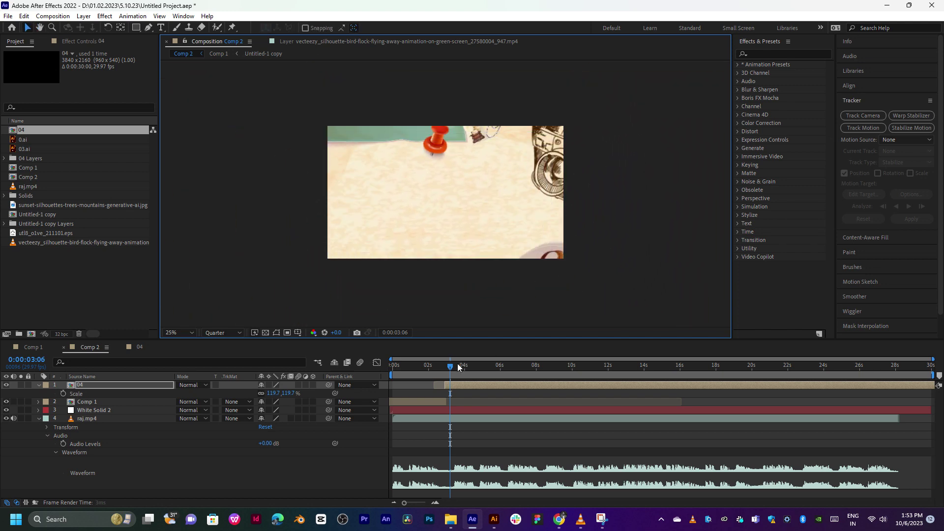
Shift layer 04 slightly earlier, with its visible start just before 3 seconds, and scrub through the typewriter card's swing
{"action": "left_click_drag", "start_coordinate": [458, 367], "coordinate": [455, 389]}
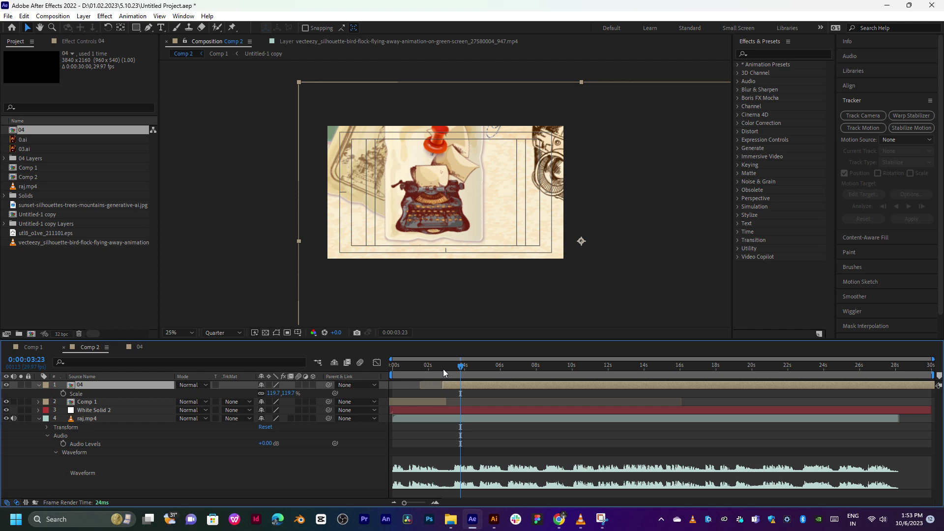
{"action": "left_click", "coordinate": [443, 369]}
{"action": "left_click", "coordinate": [468, 391]}
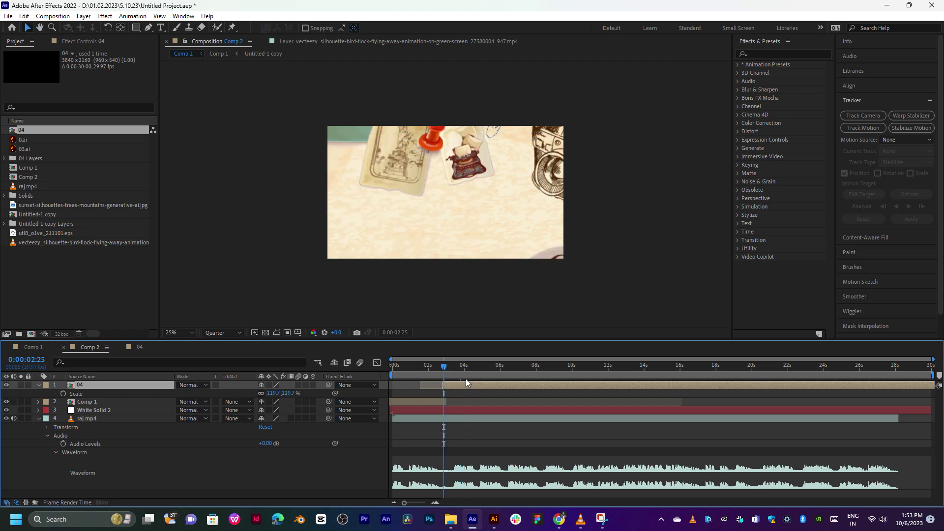
{"action": "left_click", "coordinate": [450, 369]}
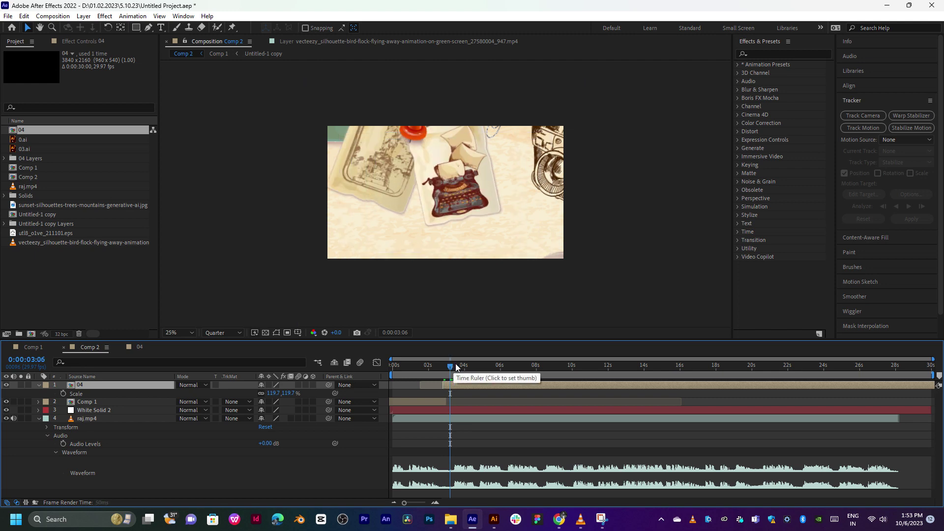
Add starting Position, Scale and Rotation keyframes to layer 04 at 0:00:02:27
{"action": "left_click", "coordinate": [445, 367]}
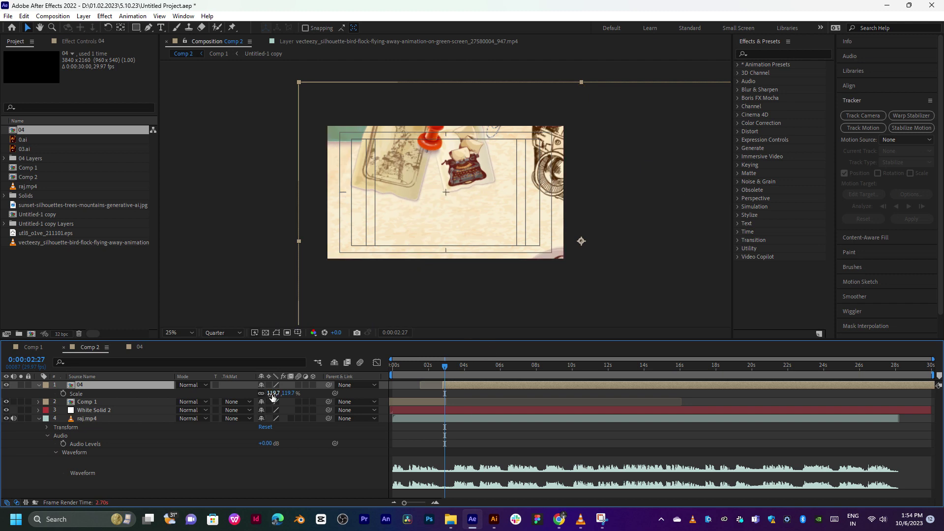
{"action": "left_click", "coordinate": [62, 393]}
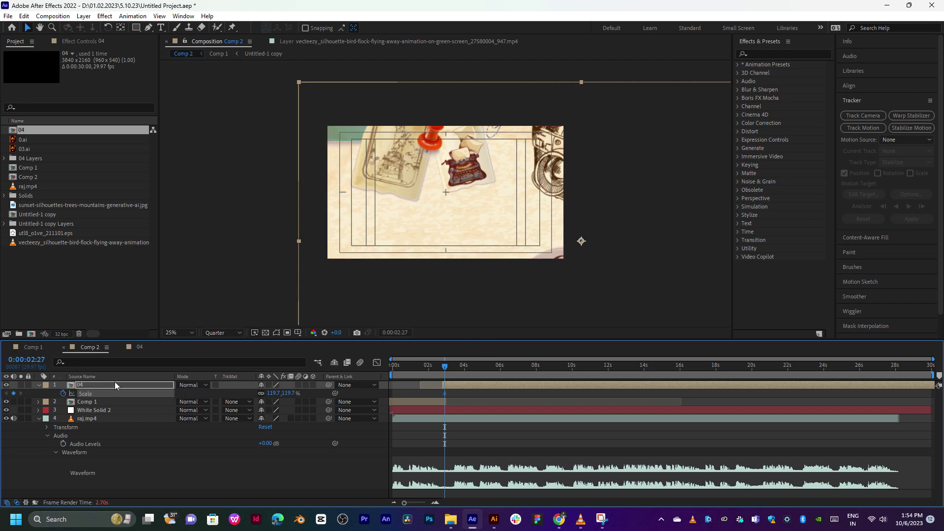
{"action": "key", "text": "alt+shift+p"}
{"action": "left_click", "coordinate": [61, 393]}
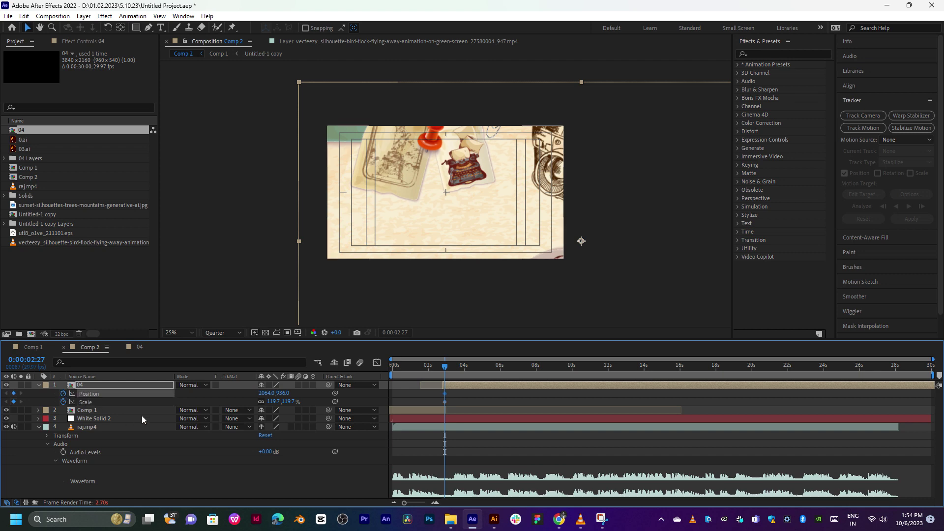
{"action": "key", "text": "shift+r"}
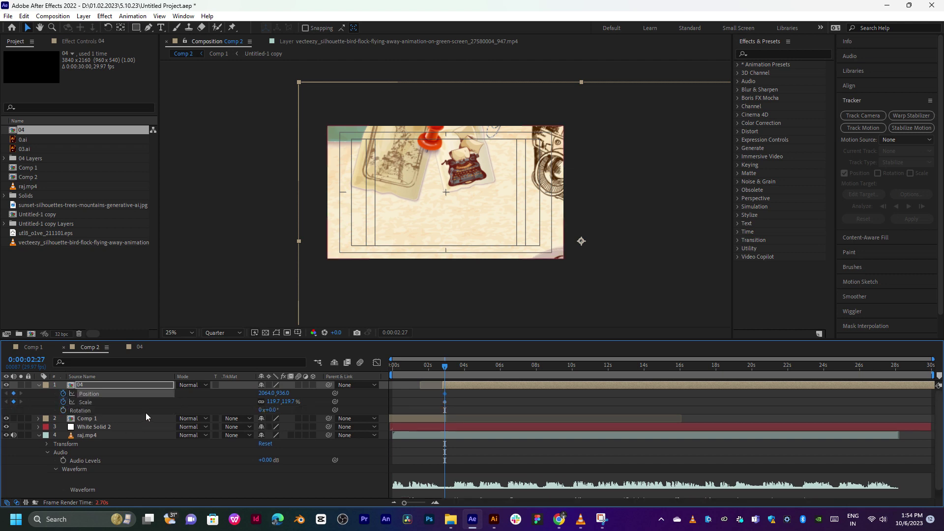
{"action": "left_click", "coordinate": [62, 409]}
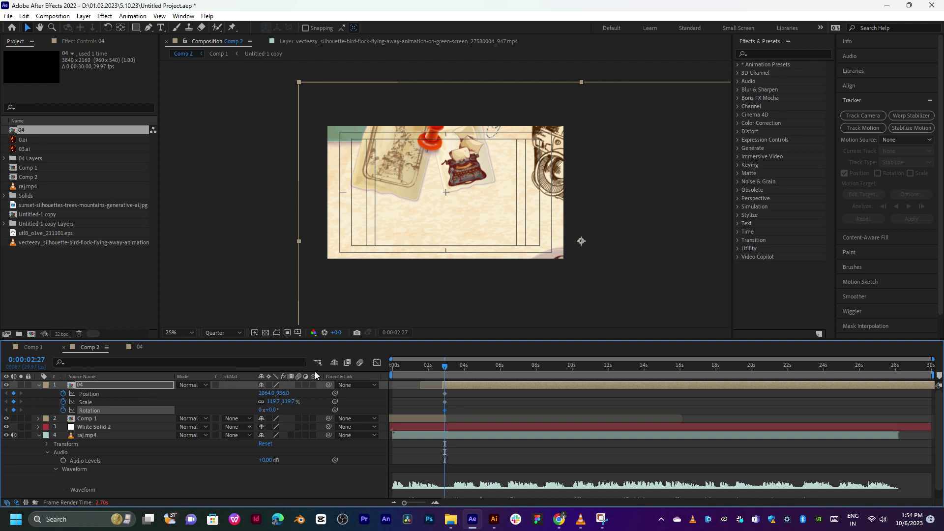
At 0:00:04:14, move layer 04 to 788, 1080 to frame the large sketched camera, and scrub back to check the pan
{"action": "left_click_drag", "start_coordinate": [459, 370], "coordinate": [473, 370]}
{"action": "left_click_drag", "start_coordinate": [508, 233], "coordinate": [350, 243]}
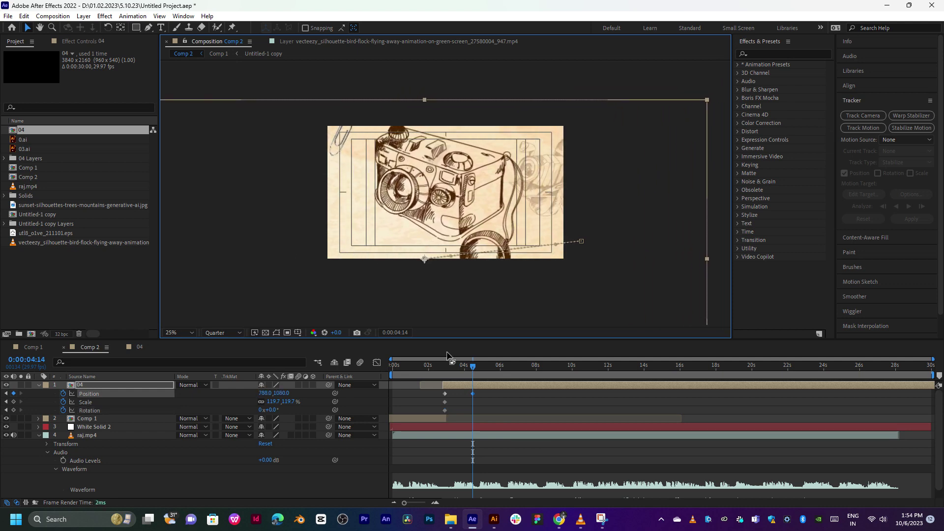
{"action": "left_click_drag", "start_coordinate": [450, 365], "coordinate": [444, 368]}
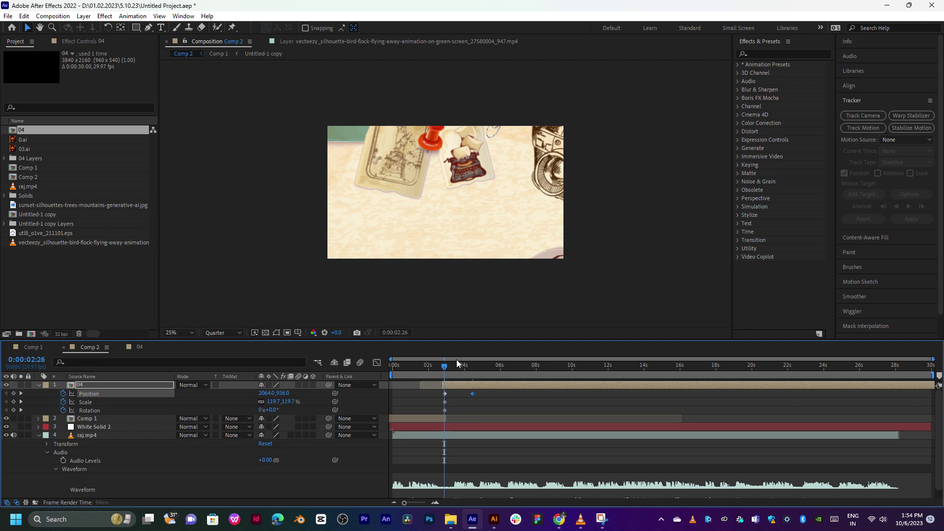
Move layer 04's second Position keyframe to just before 4 seconds, and at 0:00:04:14 reposition the layer to 124, -180, framing the castle and vintage car
{"action": "key", "text": "space"}
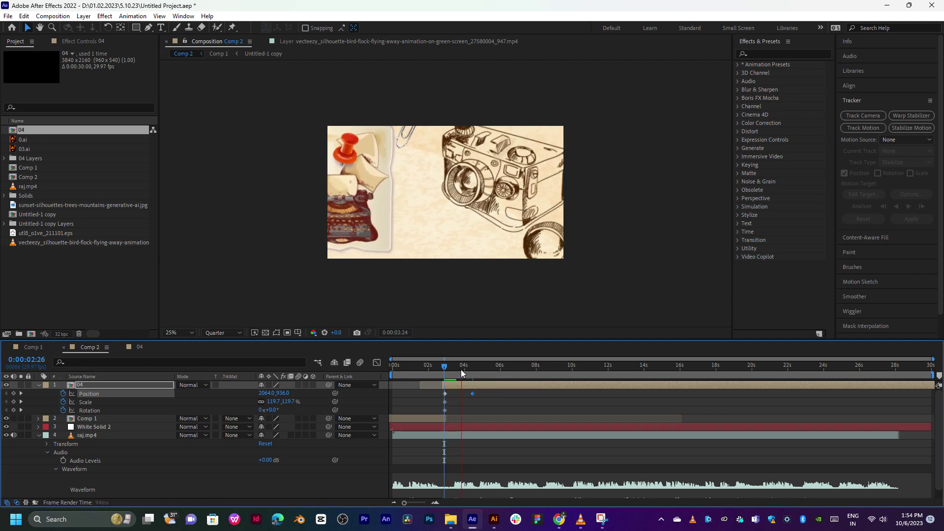
{"action": "left_click", "coordinate": [471, 370]}
{"action": "mouse_move", "coordinate": [471, 369]}
{"action": "left_mouse_down"}
{"action": "mouse_move", "coordinate": [463, 370]}
{"action": "mouse_move", "coordinate": [462, 397]}
{"action": "mouse_move", "coordinate": [473, 367]}
{"action": "left_mouse_up"}
{"action": "left_click", "coordinate": [471, 367]}
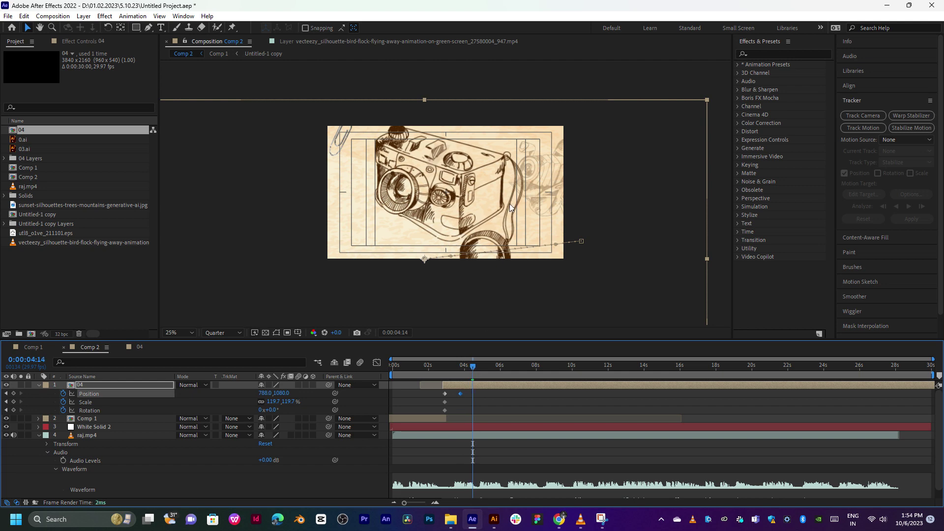
{"action": "left_click_drag", "start_coordinate": [509, 203], "coordinate": [458, 79]}
{"action": "left_click_drag", "start_coordinate": [485, 169], "coordinate": [477, 175]}
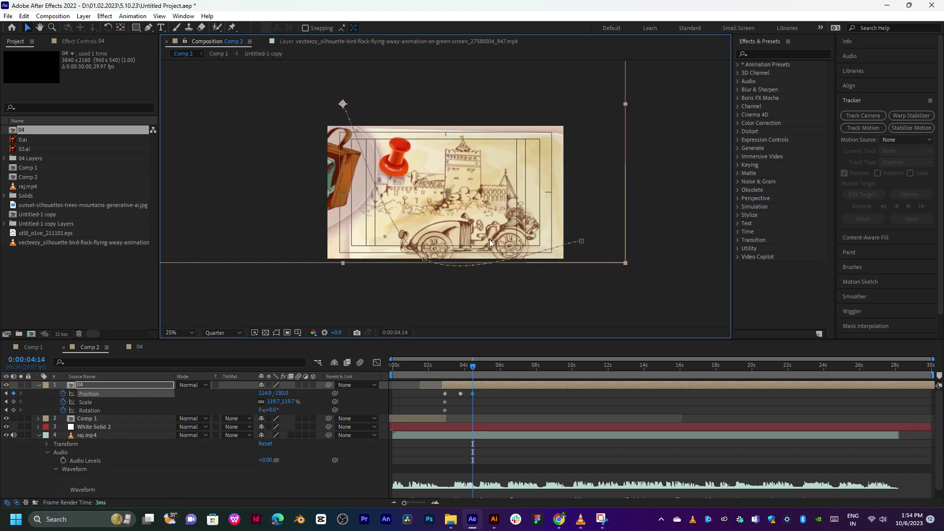
Set Comp 2's work area to start at 0:00:02:15 and end shortly after 5 seconds, covering the transition and layer 04's pan
{"action": "left_click", "coordinate": [450, 373]}
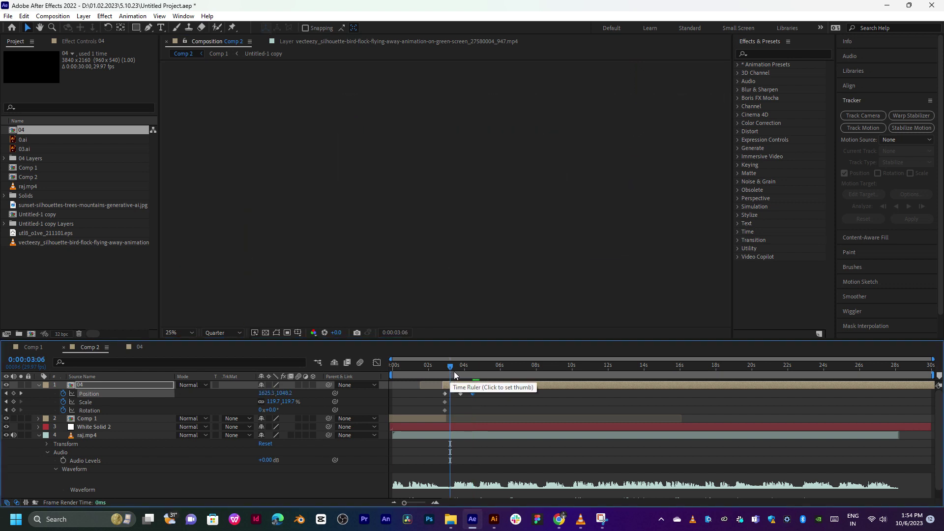
{"action": "left_click", "coordinate": [489, 370]}
{"action": "key", "text": "n"}
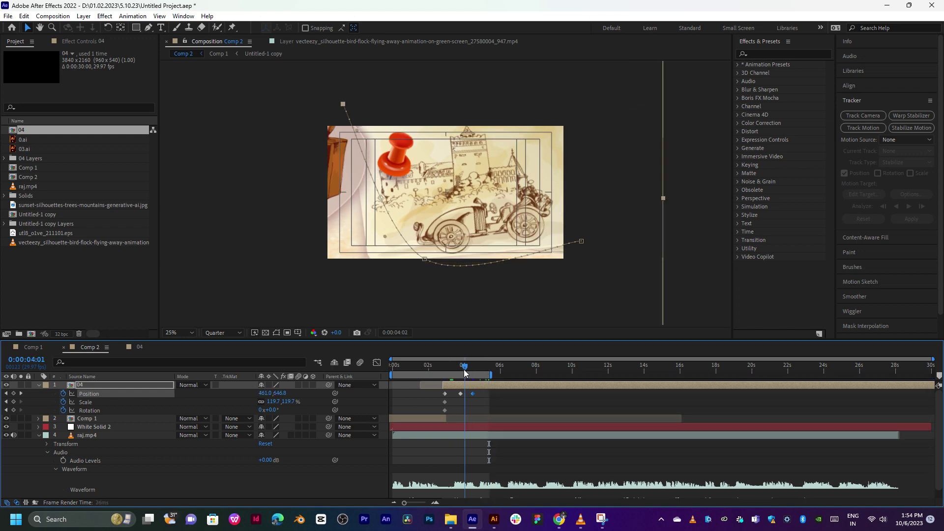
{"action": "left_click_drag", "start_coordinate": [489, 369], "coordinate": [438, 370]}
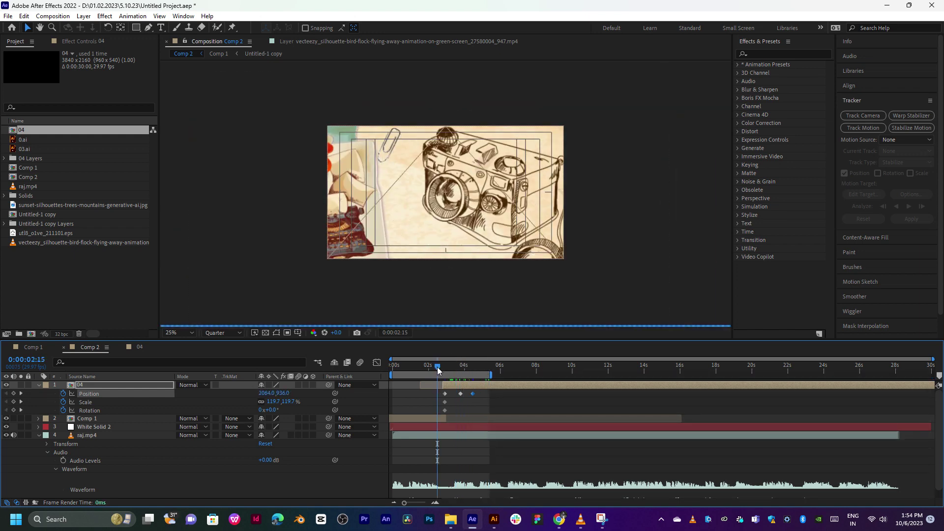
{"action": "key", "text": "b"}
Play back the transition into layer 04 and its pan from the typewriter card past the camera to the castle card
{"action": "key", "text": "space"}
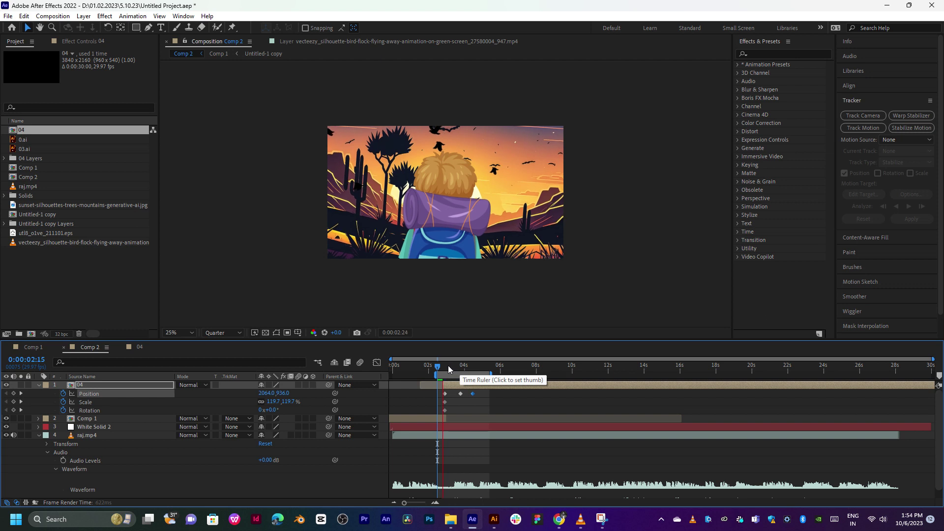
{"action": "left_click", "coordinate": [449, 368]}
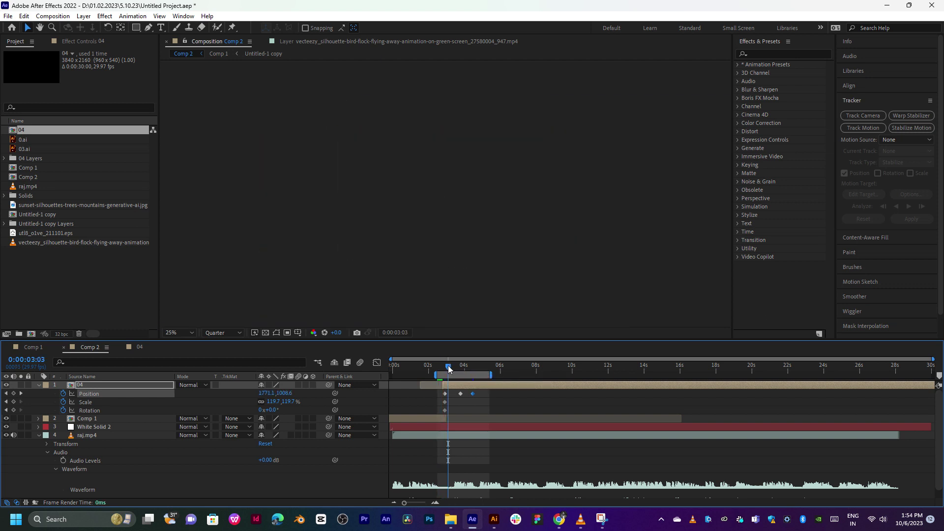
{"action": "key", "text": "space"}
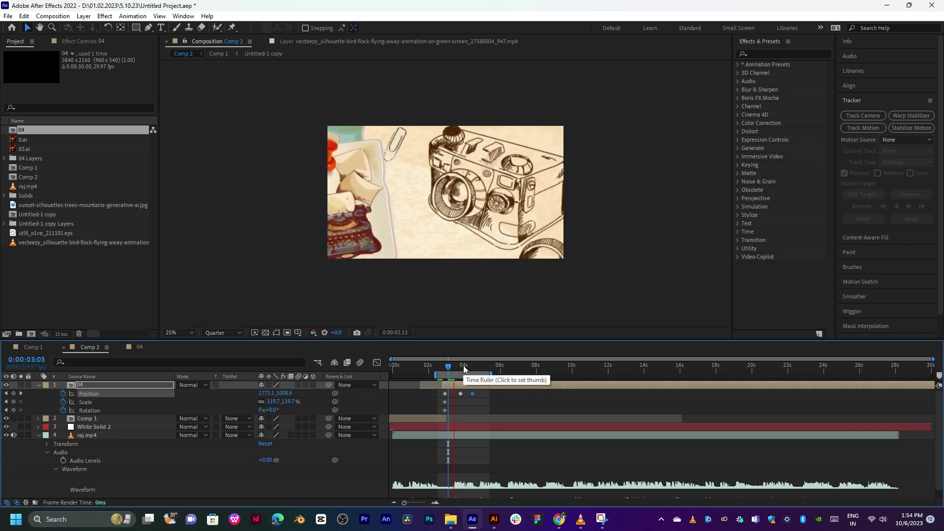
{"action": "left_click", "coordinate": [459, 367]}
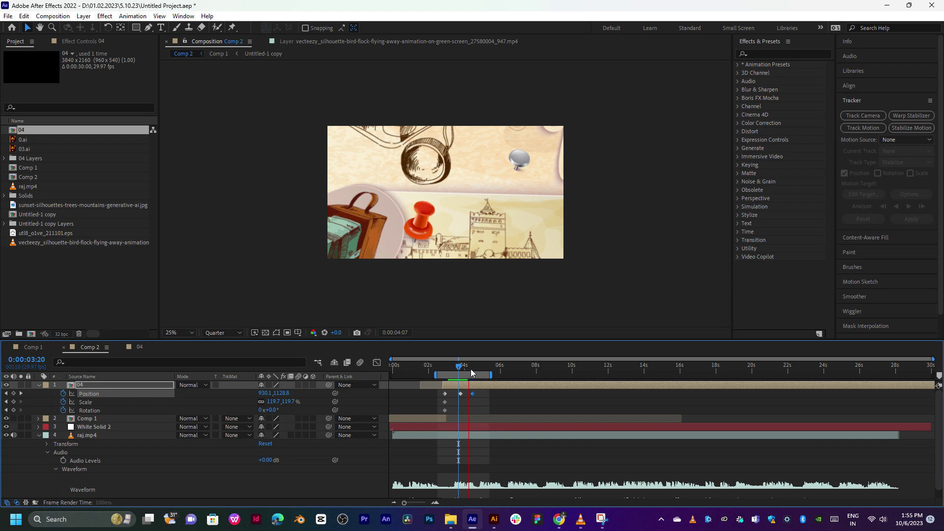
{"action": "left_click", "coordinate": [468, 373]}
{"action": "key", "text": "space"}
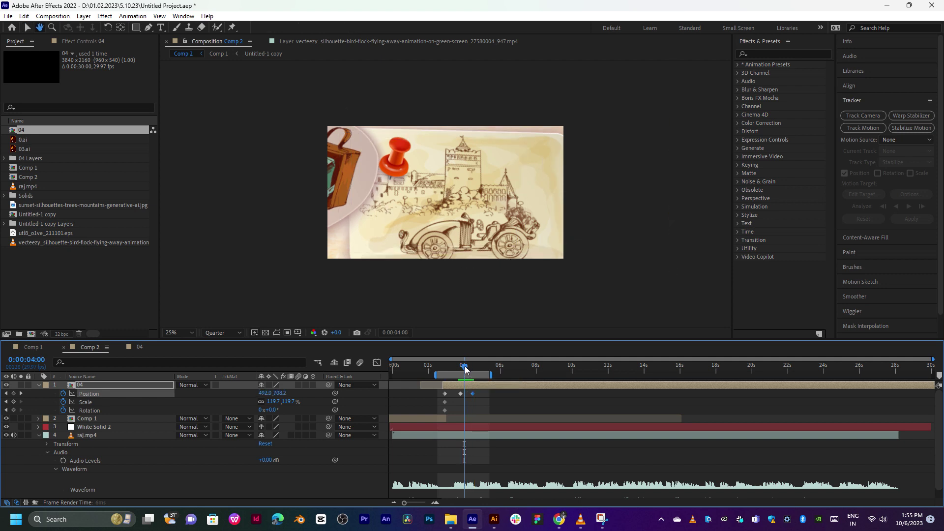
{"action": "left_click", "coordinate": [472, 371]}
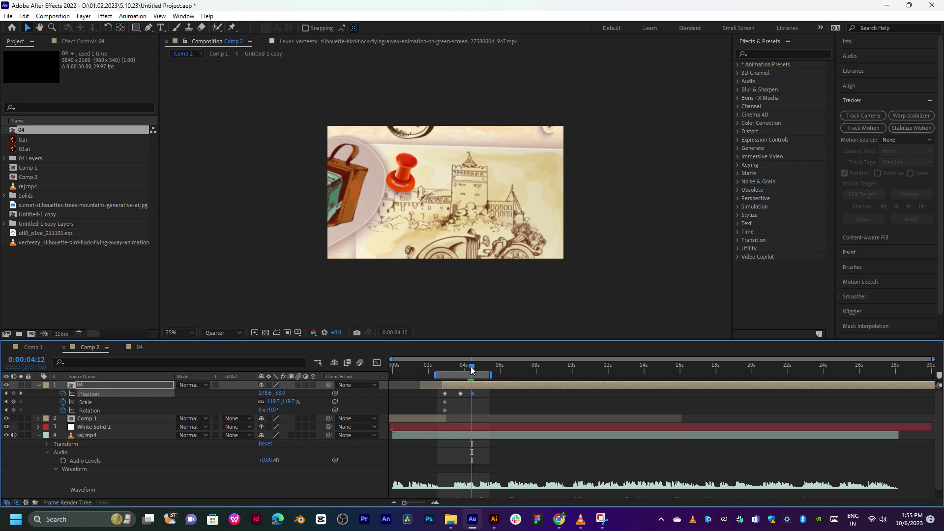
Apply Easy Ease to all of layer 04's Position, Scale and Rotation keyframes
{"action": "left_click_drag", "start_coordinate": [463, 371], "coordinate": [437, 411]}
{"action": "right_click", "coordinate": [460, 397]}
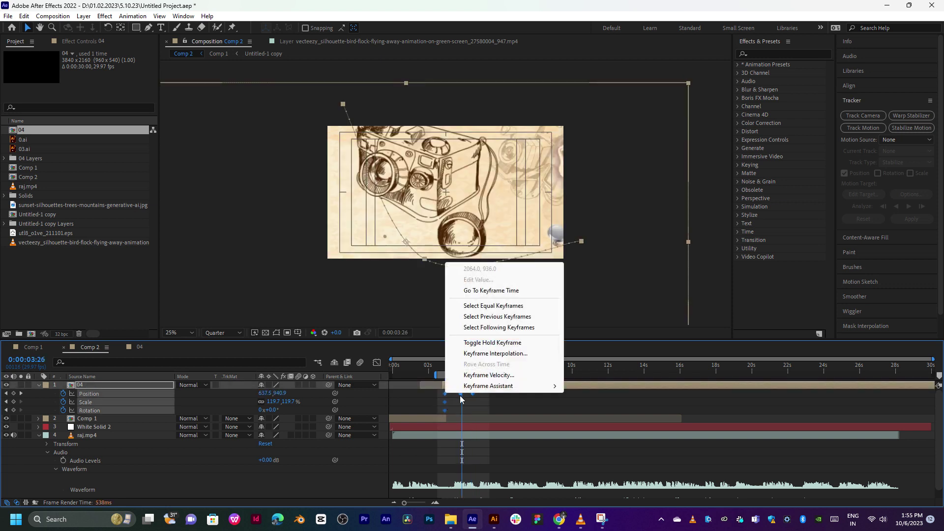
{"action": "mouse_move", "coordinate": [491, 385]}
{"action": "left_click", "coordinate": [590, 415]}
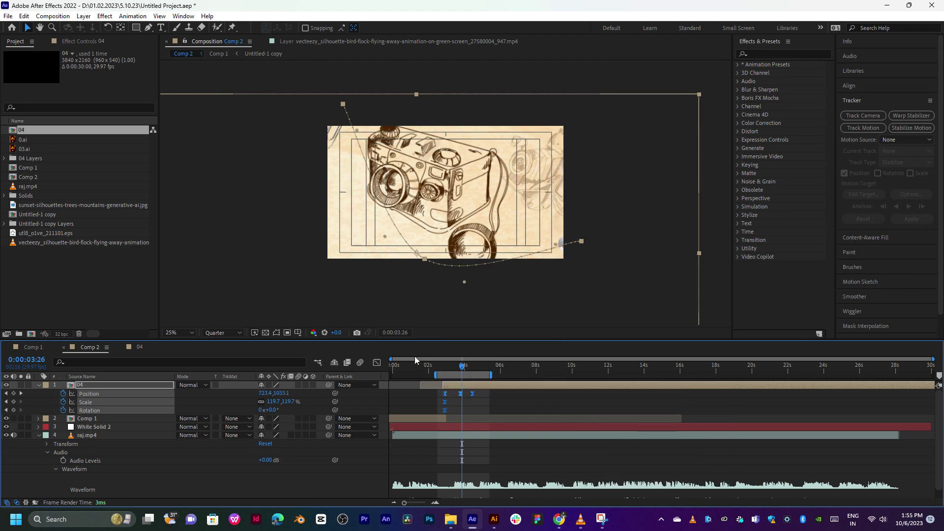
Reshape layer 04's Position speed curves in the Graph Editor so each move starts fast and settles gently
{"action": "left_click", "coordinate": [376, 363]}
{"action": "left_click_drag", "start_coordinate": [506, 436], "coordinate": [465, 477]}
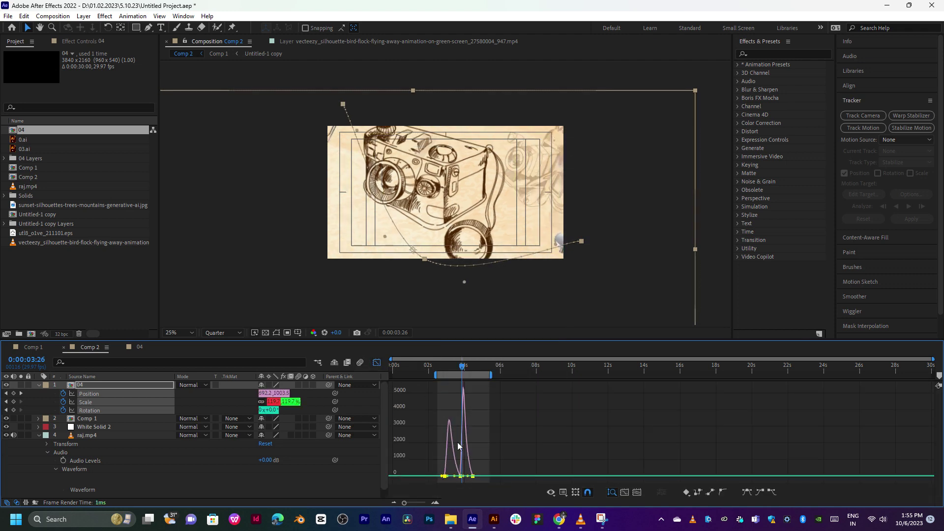
{"action": "left_click", "coordinate": [377, 364]}
Preview the eased pan on layer 04 from 0:00:02:27 and scrub through it to 0:00:04:24
{"action": "left_click", "coordinate": [444, 365]}
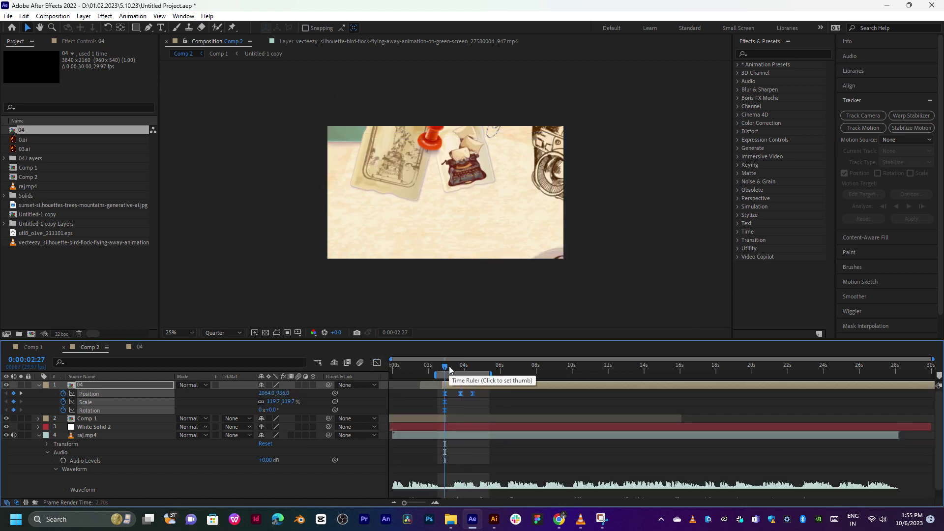
{"action": "key", "text": "space"}
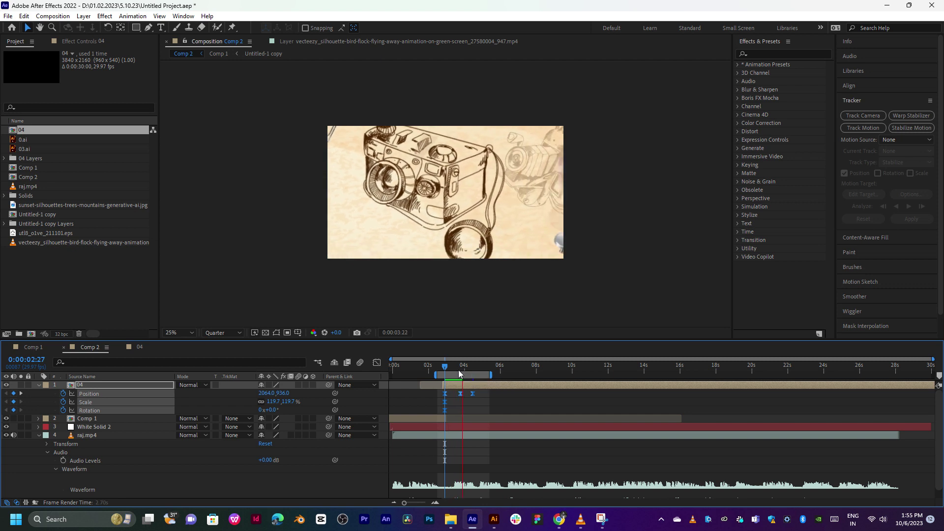
{"action": "left_click", "coordinate": [457, 367]}
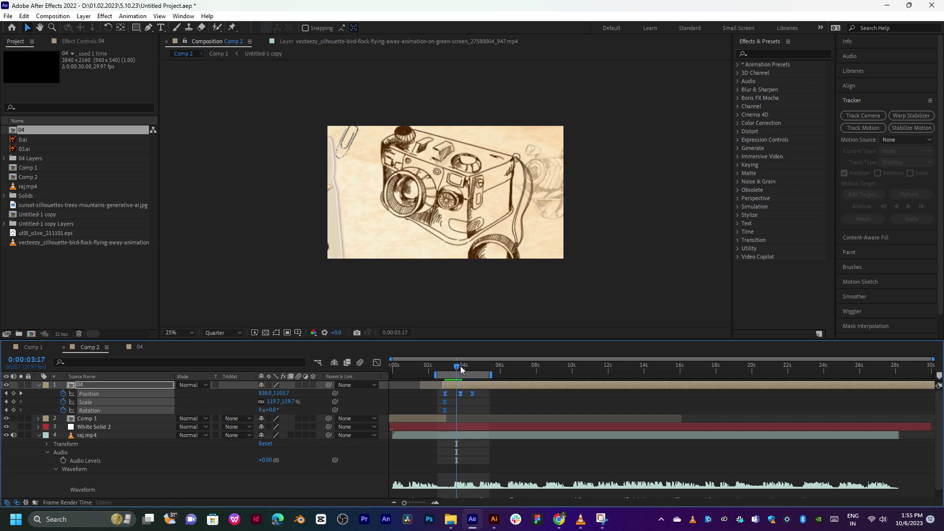
{"action": "left_click", "coordinate": [463, 368]}
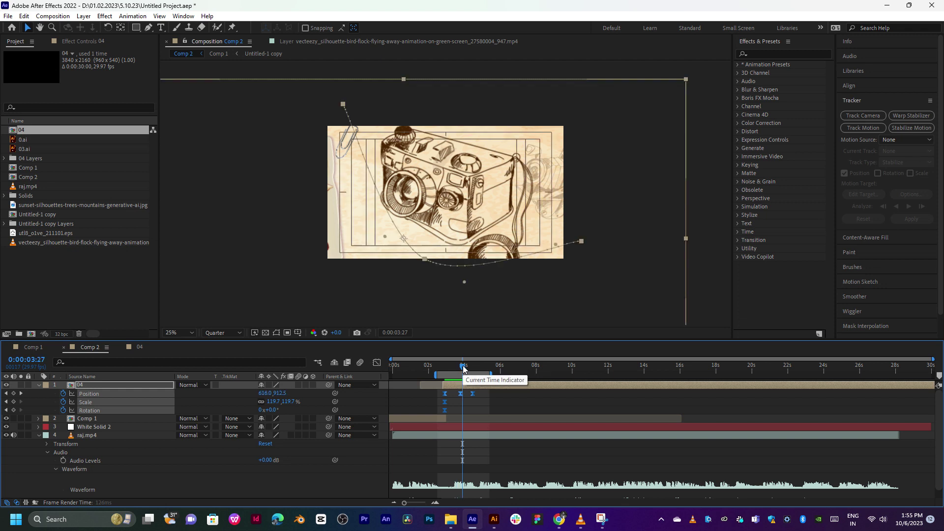
{"action": "left_click", "coordinate": [472, 368]}
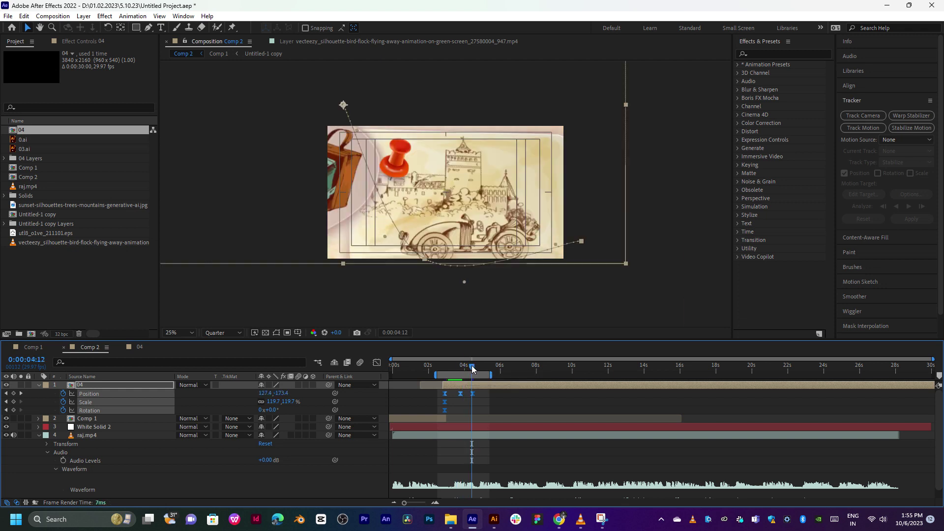
{"action": "left_click", "coordinate": [479, 368]}
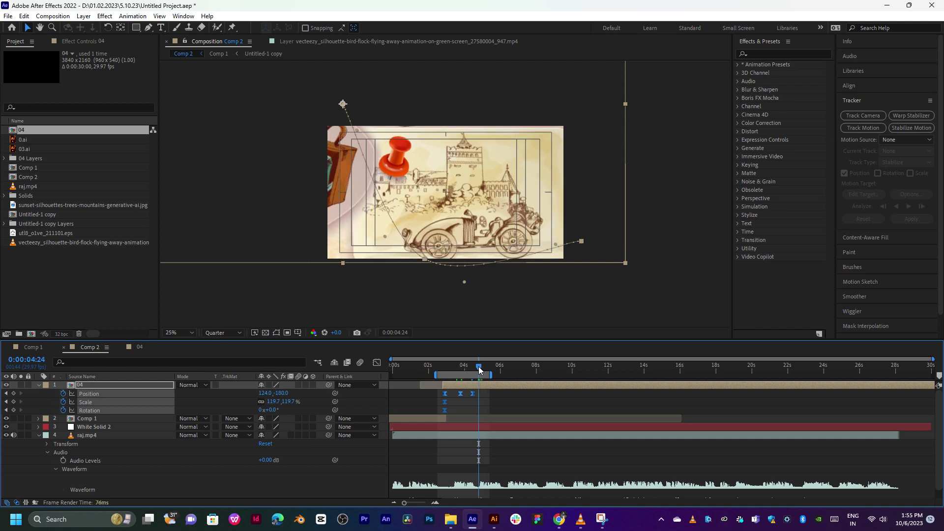
Switch to VLC and replay the 3 to 4 second section of raj.mp4 repeatedly to study the reference timing
{"action": "left_click", "coordinate": [581, 519]}
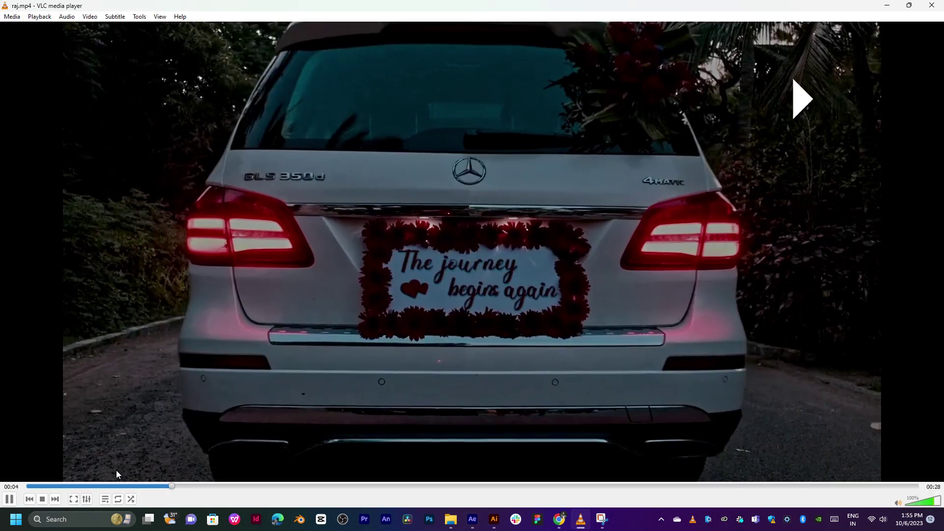
{"action": "left_click", "coordinate": [149, 486]}
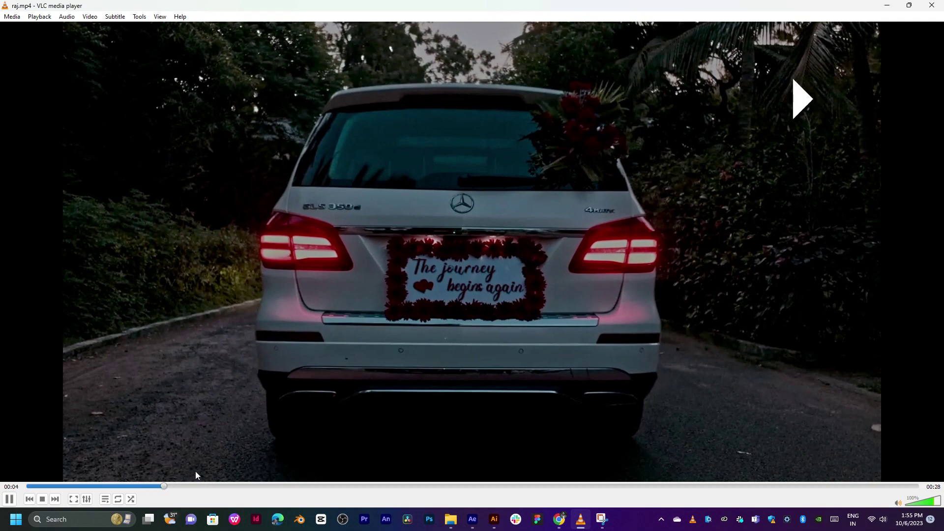
{"action": "key", "text": "space"}
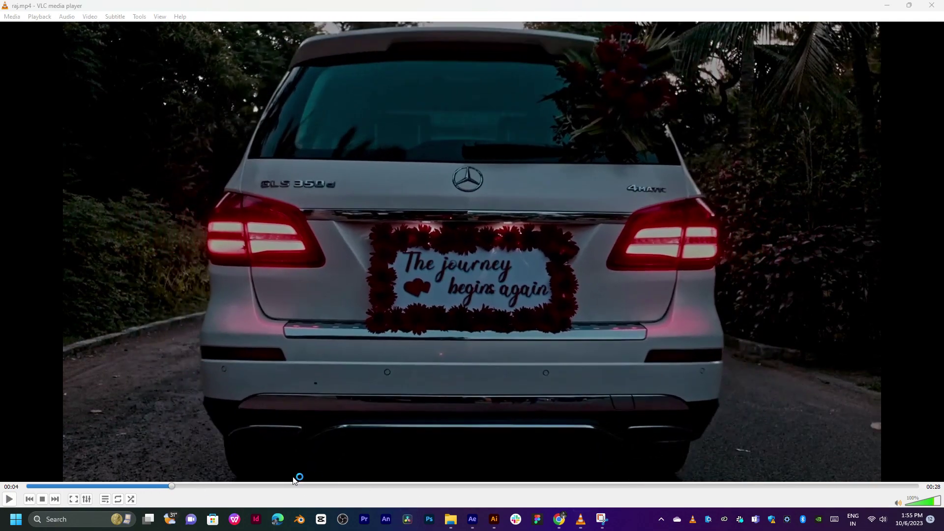
{"action": "left_click", "coordinate": [137, 485]}
{"action": "key", "text": "space"}
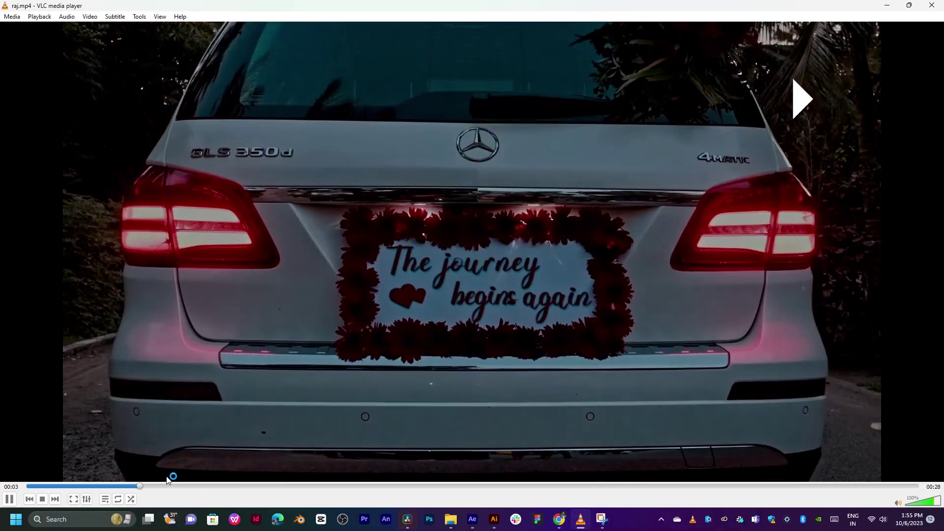
{"action": "key", "text": "space"}
{"action": "left_click", "coordinate": [106, 485]}
{"action": "key", "text": "space"}
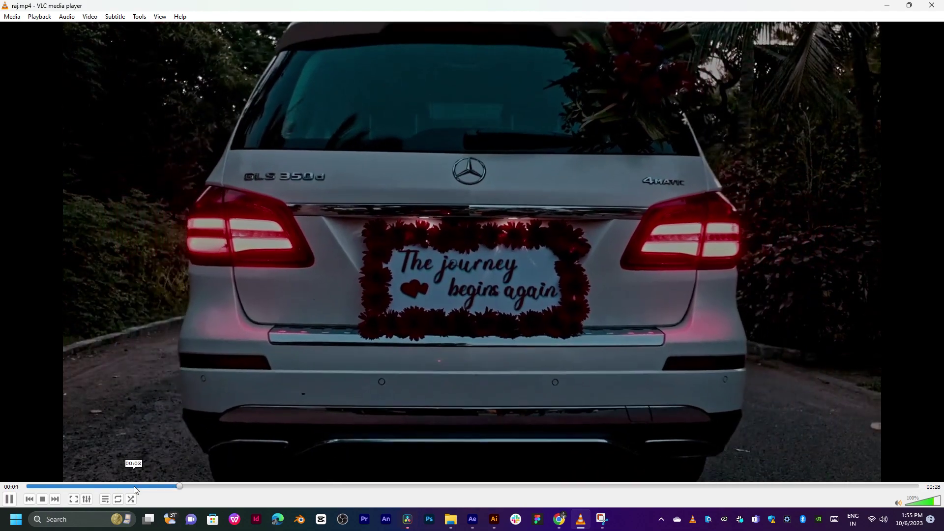
{"action": "key", "text": "space"}
{"action": "left_click", "coordinate": [133, 485]}
{"action": "key", "text": "space"}
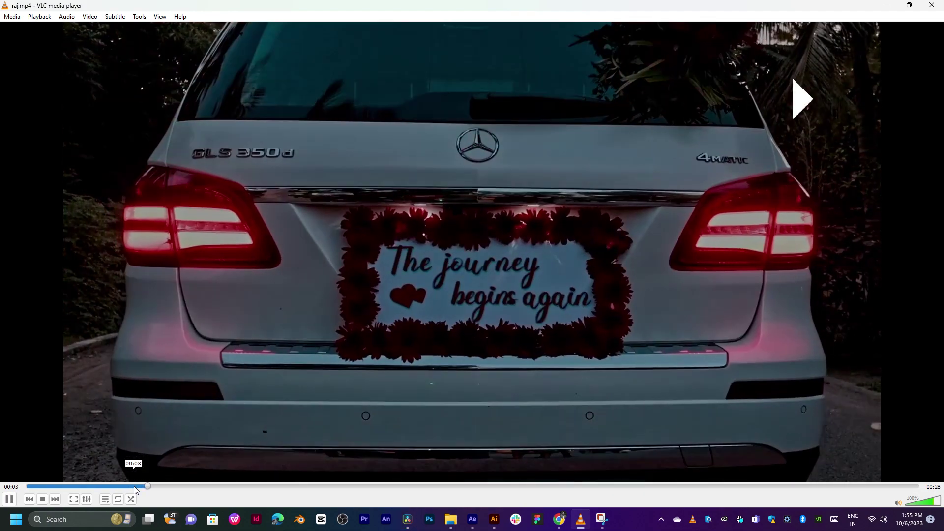
{"action": "key", "text": "space"}
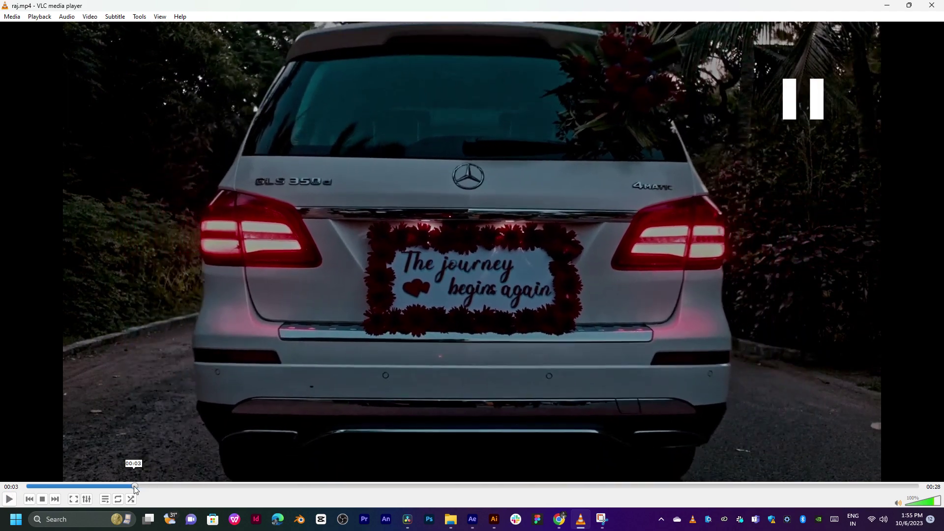
{"action": "key", "text": "space"}
{"action": "key", "text": "space"}
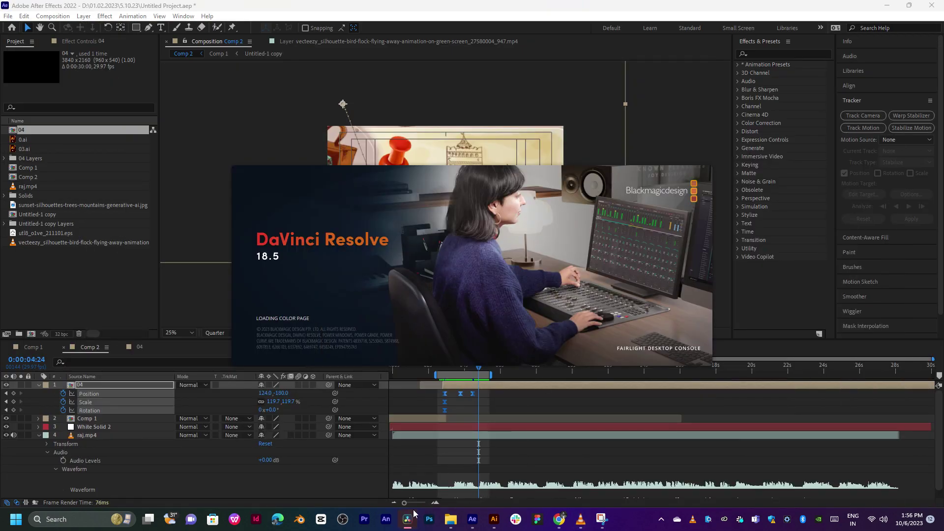
Return to After Effects, replay layer 04's pan from 0:00:02:28 and scrub to 0:00:04:03
{"action": "left_click", "coordinate": [541, 439]}
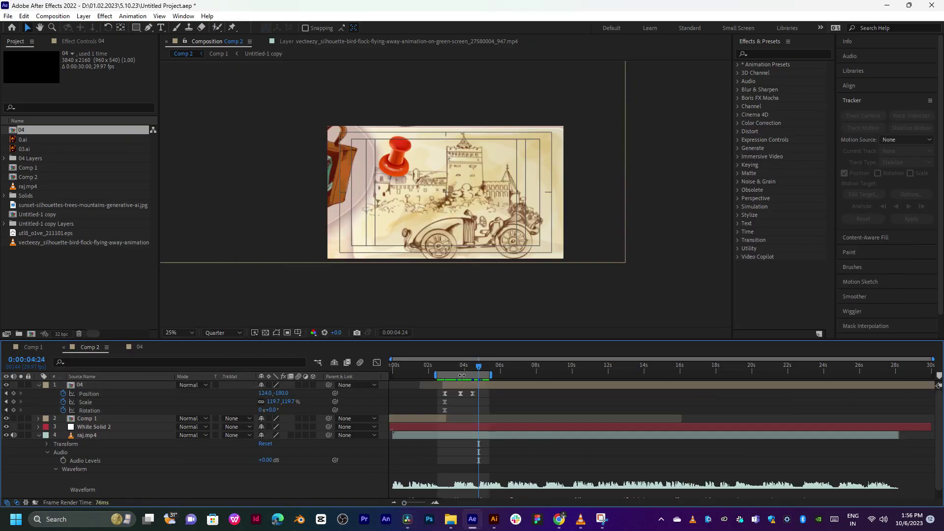
{"action": "left_click", "coordinate": [445, 368]}
{"action": "key", "text": "space"}
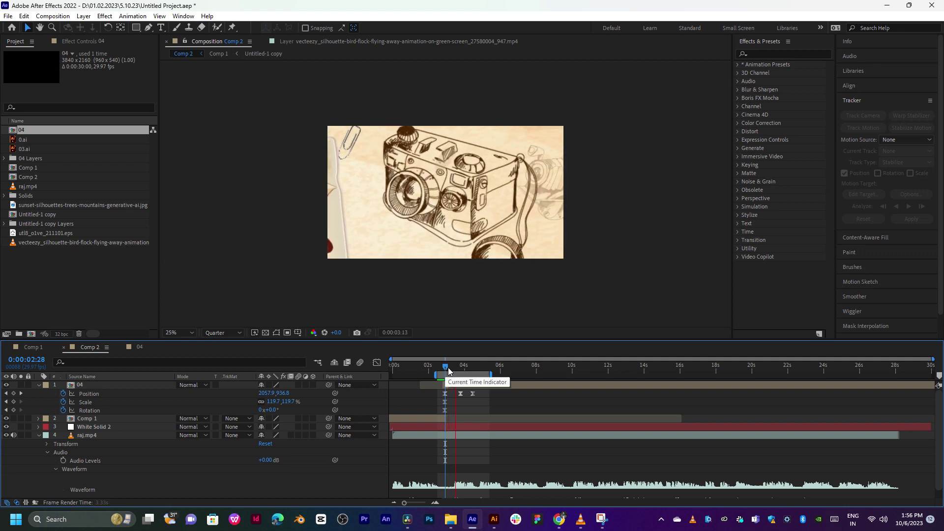
{"action": "left_click", "coordinate": [444, 370]}
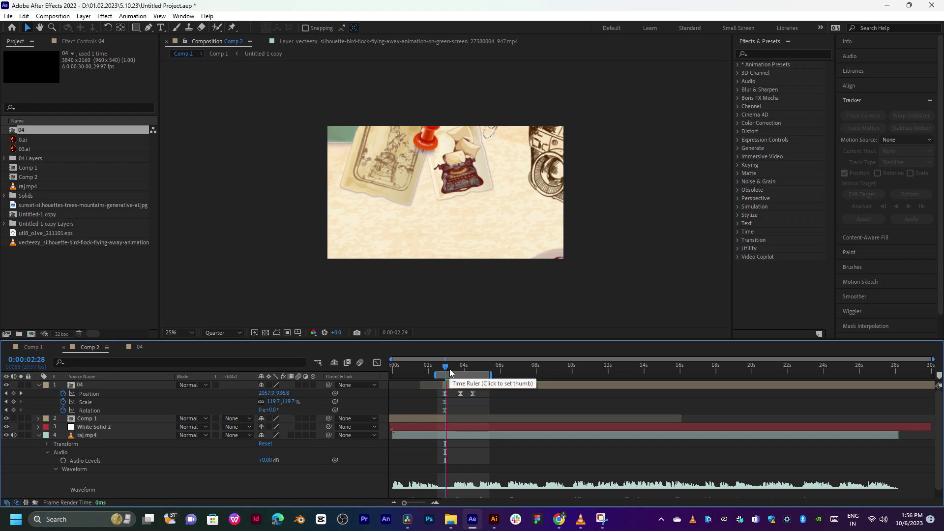
{"action": "left_click_drag", "start_coordinate": [450, 368], "coordinate": [466, 368]}
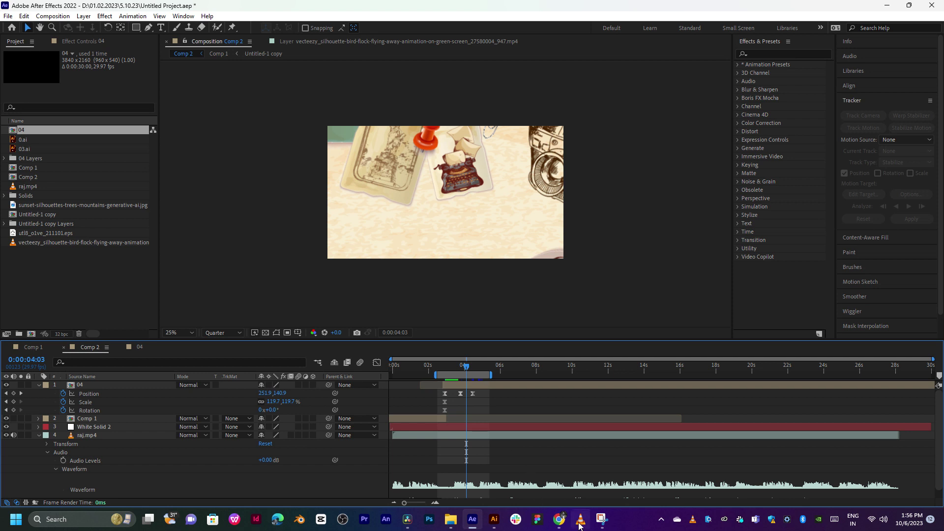
Switch to DaVinci Resolve and open the project 5.10.23
{"action": "left_click", "coordinate": [408, 519]}
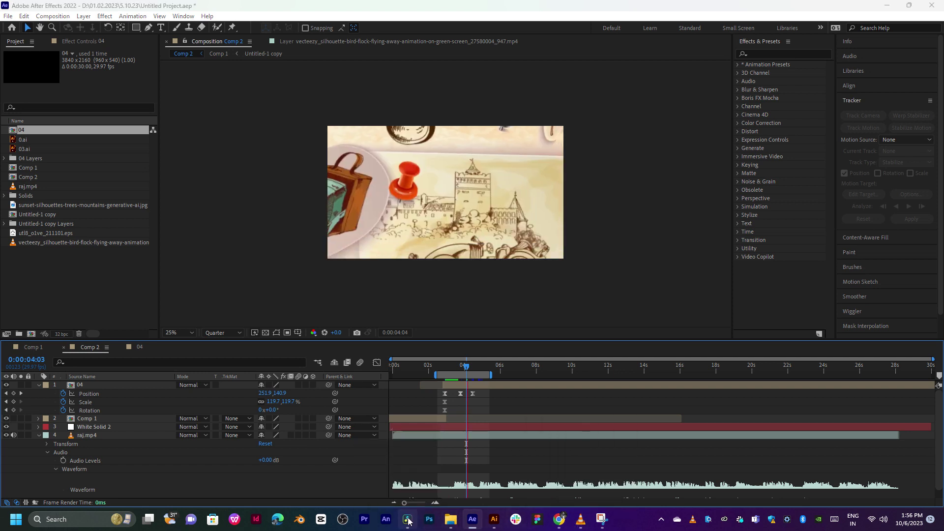
{"action": "double_click", "coordinate": [344, 146]}
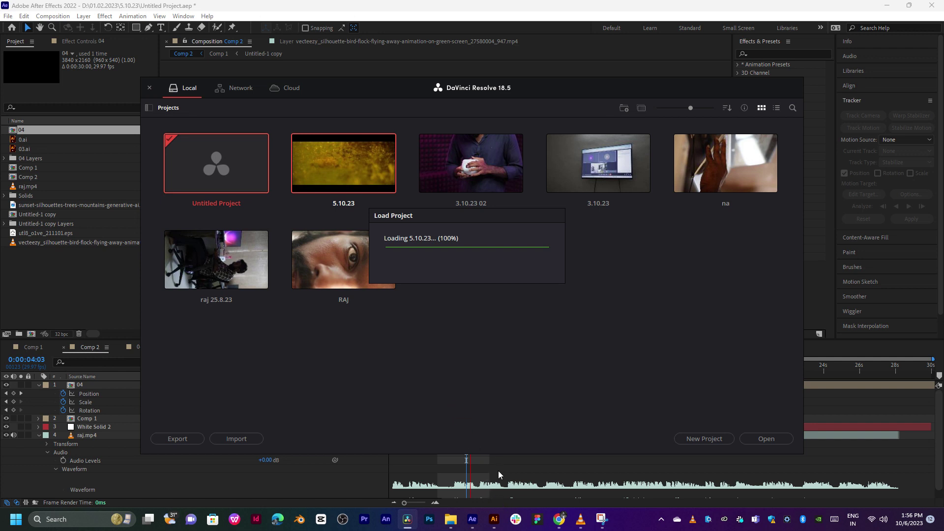
Return to After Effects and scrub through layer 04's pan from 0:00:03:08 to its last position keyframe at 0:00:04:15
{"action": "key", "text": "alt+Tab"}
{"action": "left_click_drag", "start_coordinate": [454, 369], "coordinate": [452, 372]}
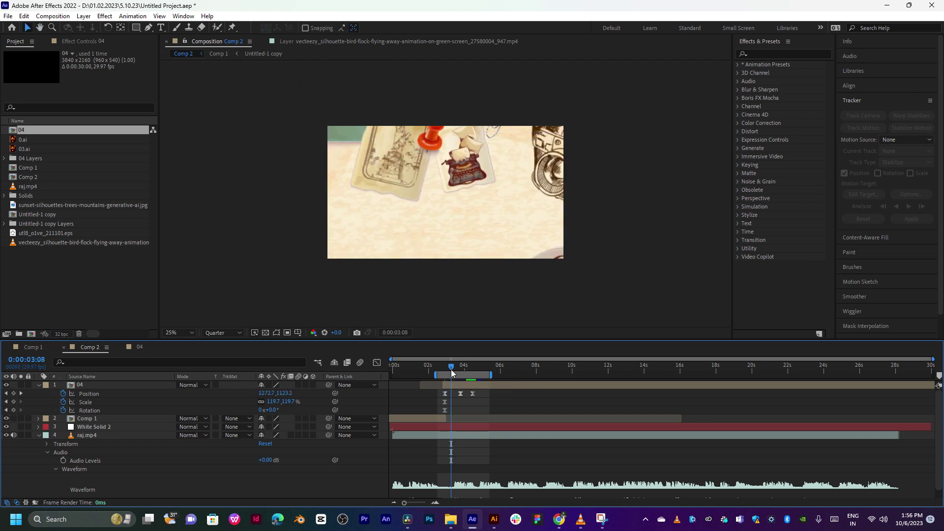
{"action": "left_click_drag", "start_coordinate": [455, 366], "coordinate": [453, 367]}
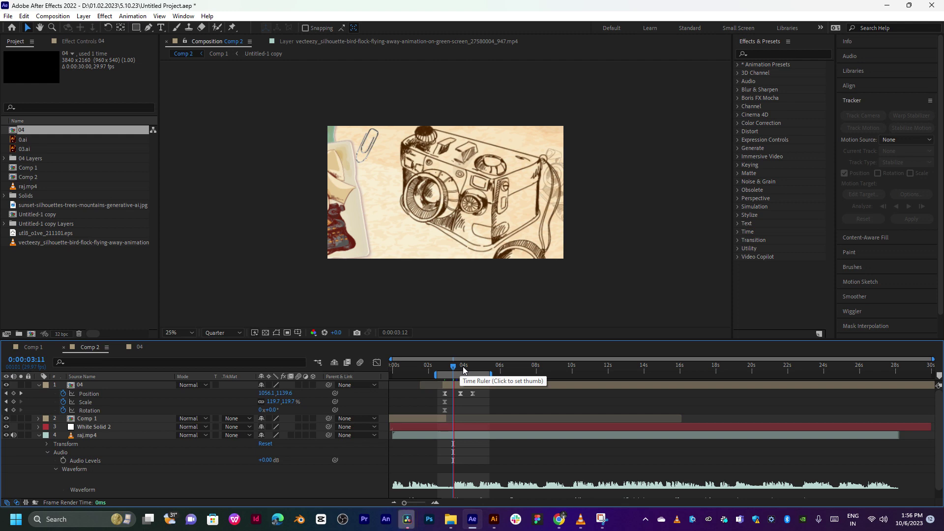
{"action": "left_click", "coordinate": [473, 365]}
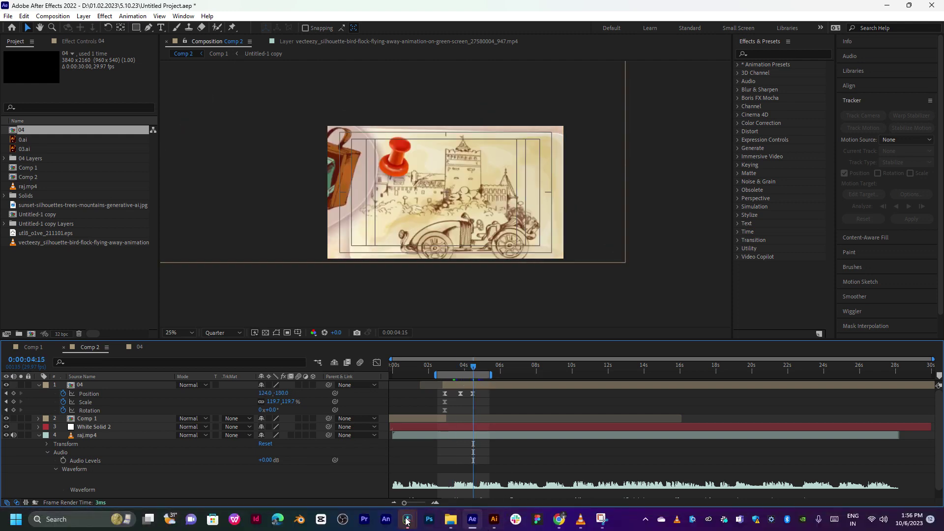
Switch to DaVinci Resolve, request the DaVinci Resolve 18.6.1 update download, and return to the open 5.10.23 project
{"action": "mouse_move", "coordinate": [407, 519]}
{"action": "left_click", "coordinate": [445, 471]}
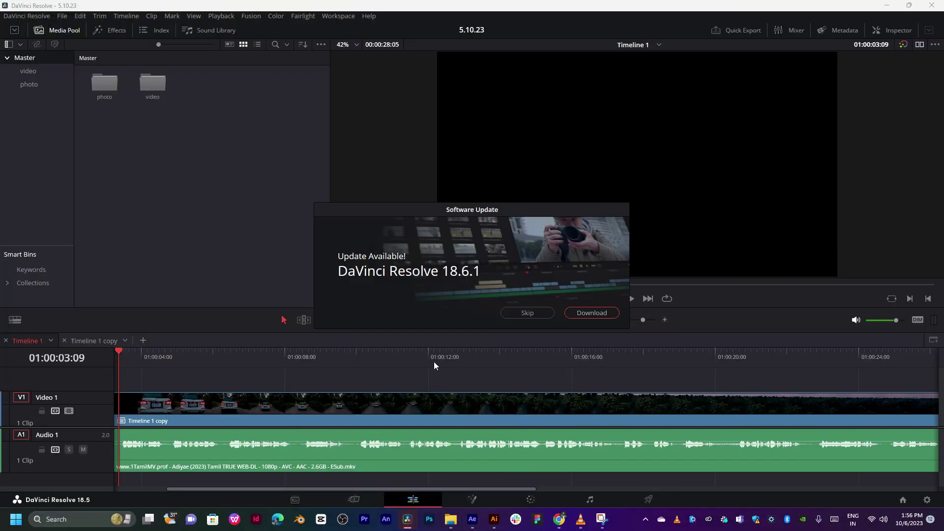
{"action": "left_click", "coordinate": [583, 312]}
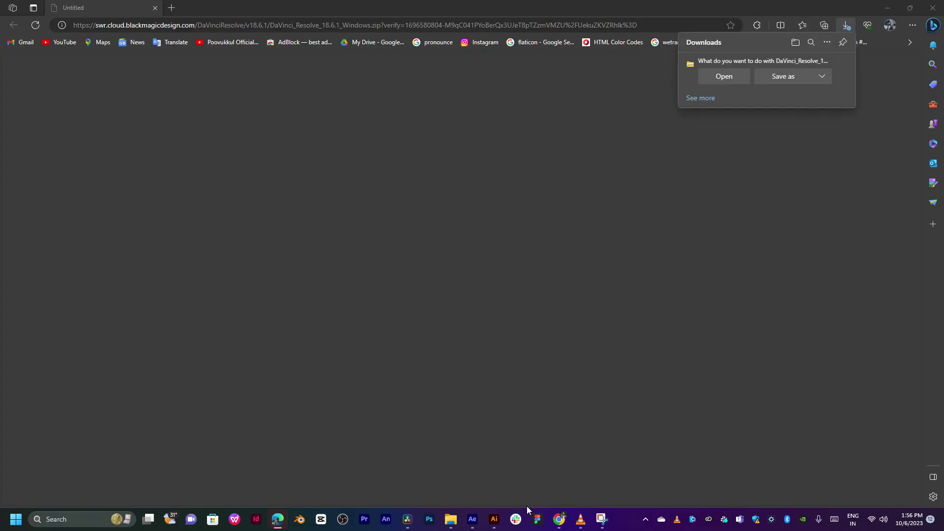
{"action": "left_click", "coordinate": [408, 519]}
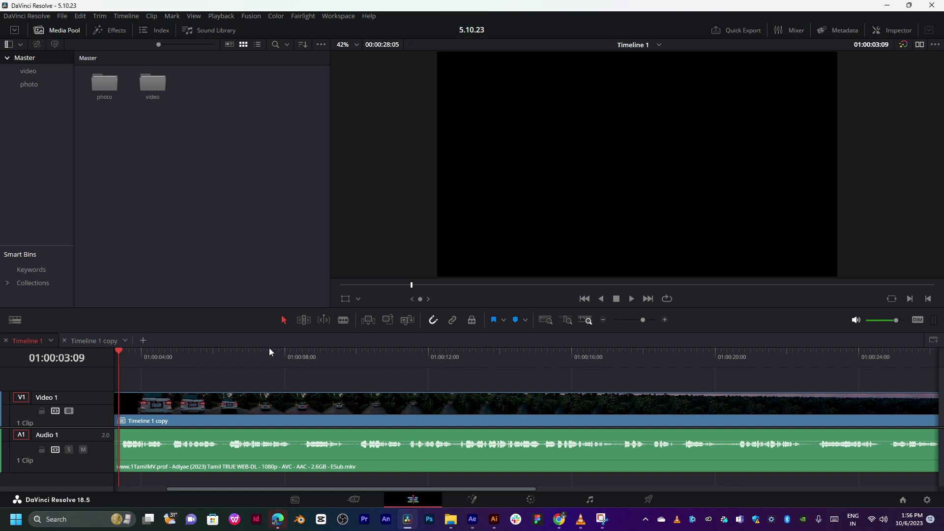
Play the opening section of Timeline 1 and move the playhead to 01:00:04:18
{"action": "left_click_drag", "start_coordinate": [147, 352], "coordinate": [202, 362]}
{"action": "key", "text": "space"}
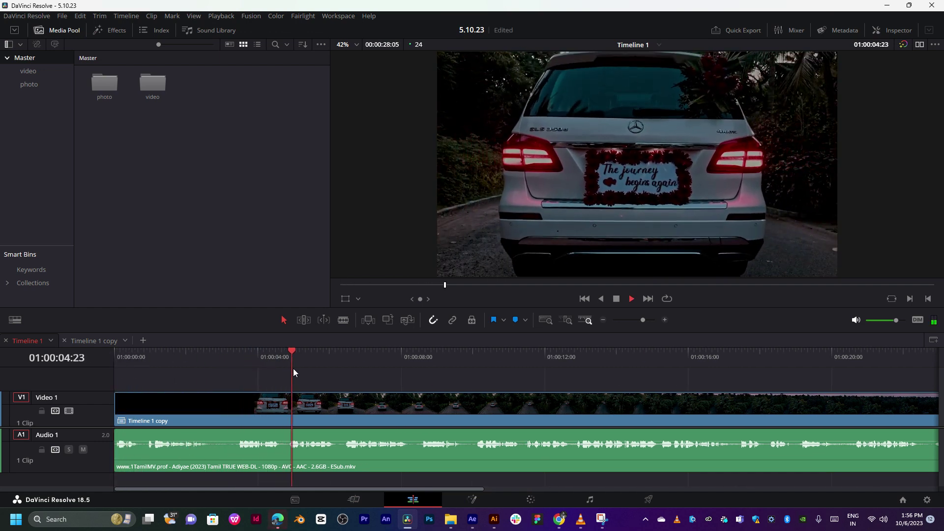
{"action": "left_click", "coordinate": [284, 352]}
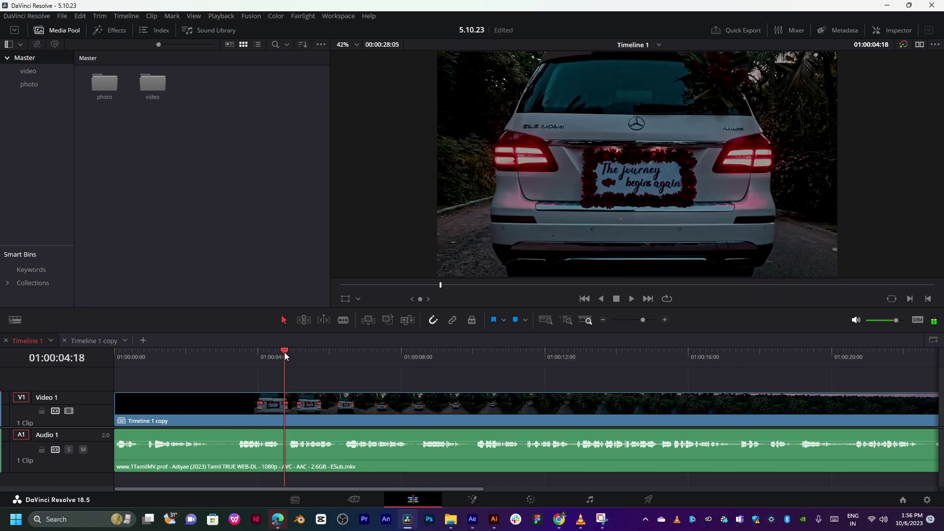
Switch back to After Effects and scrub through layer 04's pan from 0:00:03:13 to 0:00:04:20
{"action": "left_click", "coordinate": [471, 519]}
{"action": "left_click", "coordinate": [454, 367]}
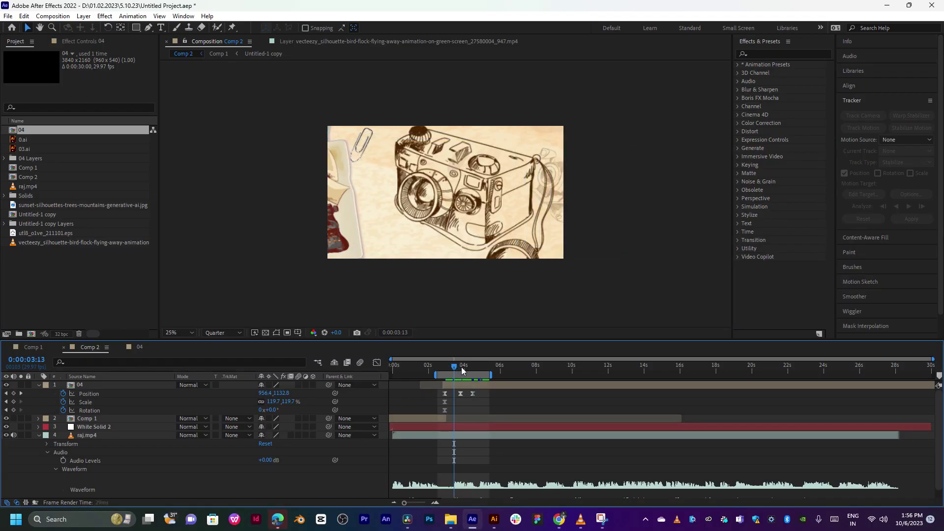
{"action": "left_click", "coordinate": [467, 367]}
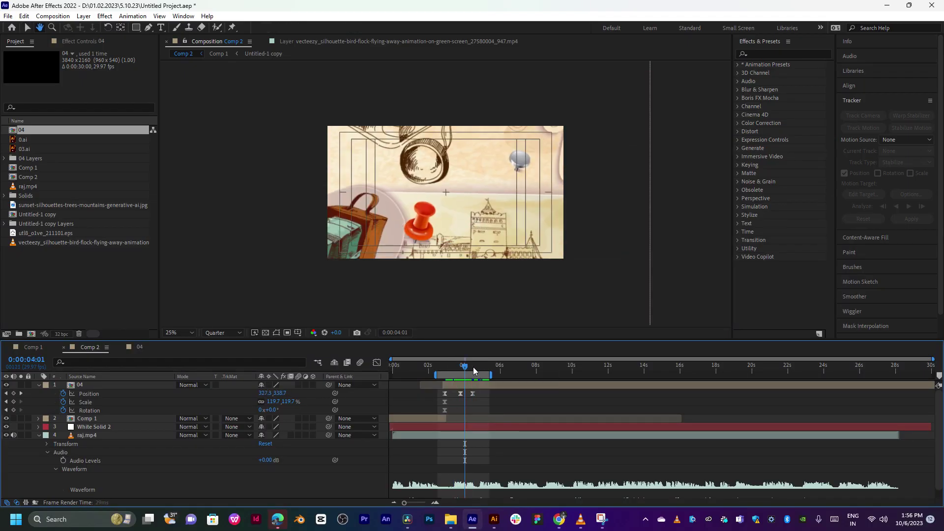
{"action": "left_click", "coordinate": [474, 369]}
{"action": "left_click_drag", "start_coordinate": [474, 370], "coordinate": [476, 369]}
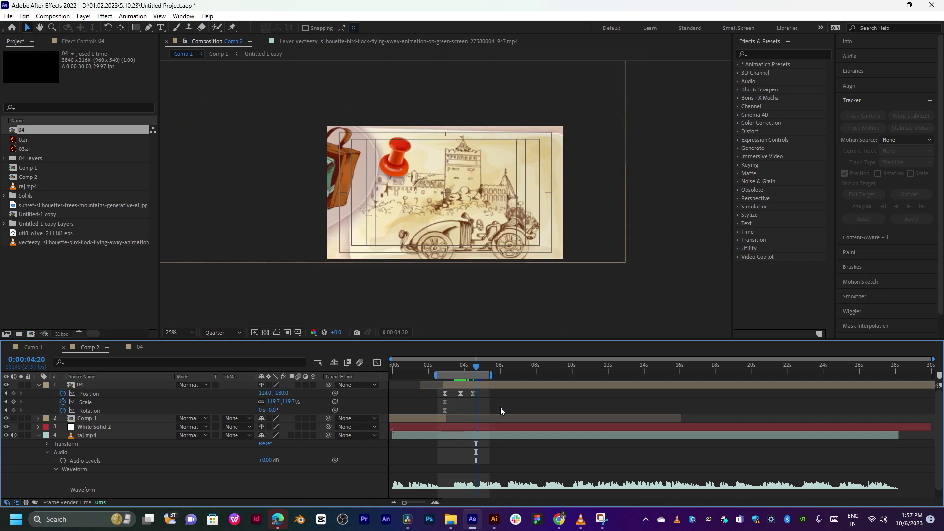
Split layer 04 at 0:00:04:28 and delete the part after the cut
{"action": "left_click", "coordinate": [504, 386]}
{"action": "left_click", "coordinate": [481, 368]}
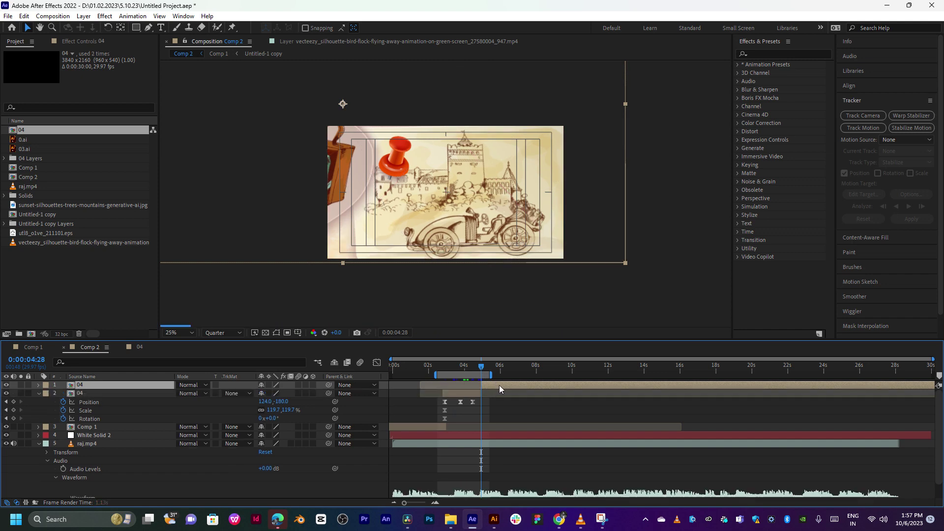
{"action": "key", "text": "F2"}
Extend Comp 2's work area end to about 14 seconds and place the playhead at layer 04's end, 0:00:04:28
{"action": "left_click", "coordinate": [455, 367]}
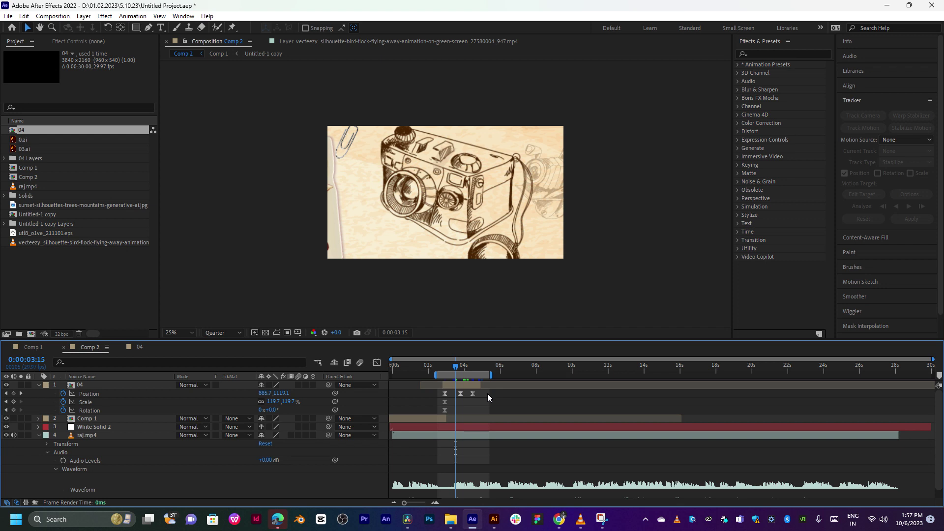
{"action": "left_click", "coordinate": [472, 367]}
{"action": "left_click_drag", "start_coordinate": [494, 374], "coordinate": [649, 374]}
{"action": "left_click", "coordinate": [485, 368]}
{"action": "left_click", "coordinate": [467, 369]}
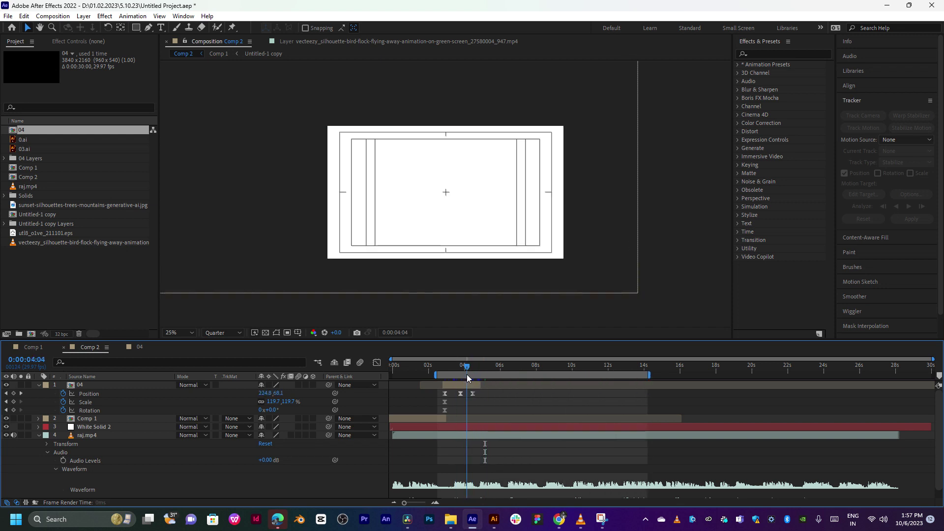
{"action": "left_click", "coordinate": [481, 368]}
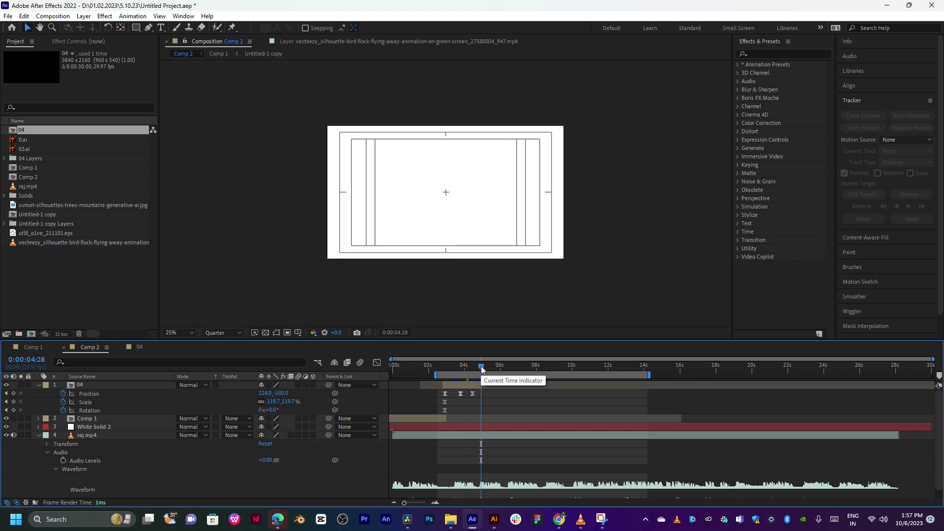
Preview Comp 2 from 0:00:04:28 and scrub back into layer 04's pan at 0:00:03:09
{"action": "key", "text": "period"}
{"action": "key", "text": "space"}
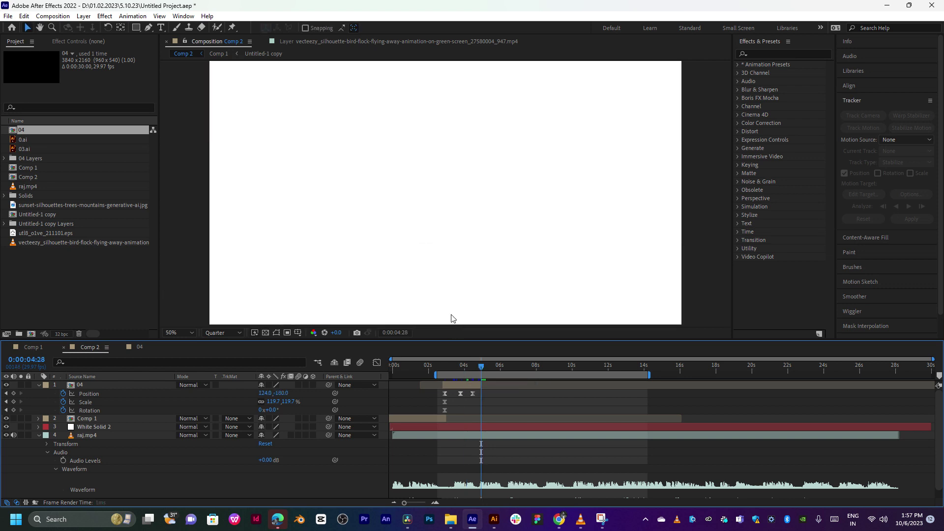
{"action": "left_click", "coordinate": [452, 368]}
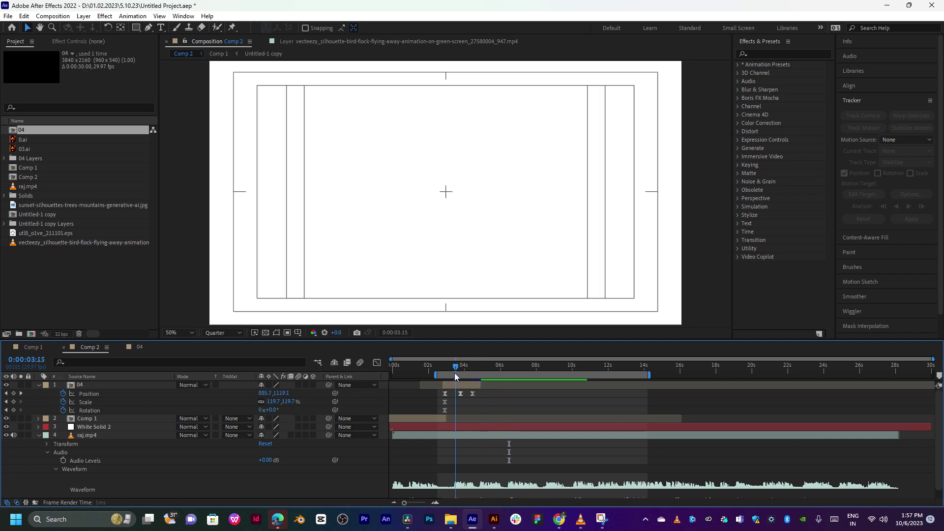
{"action": "left_click", "coordinate": [460, 393]}
Switch to File Explorer and inspect the taveller-man-using-mobile-phone-cartoon-character folder inside folder 02
{"action": "mouse_move", "coordinate": [451, 519]}
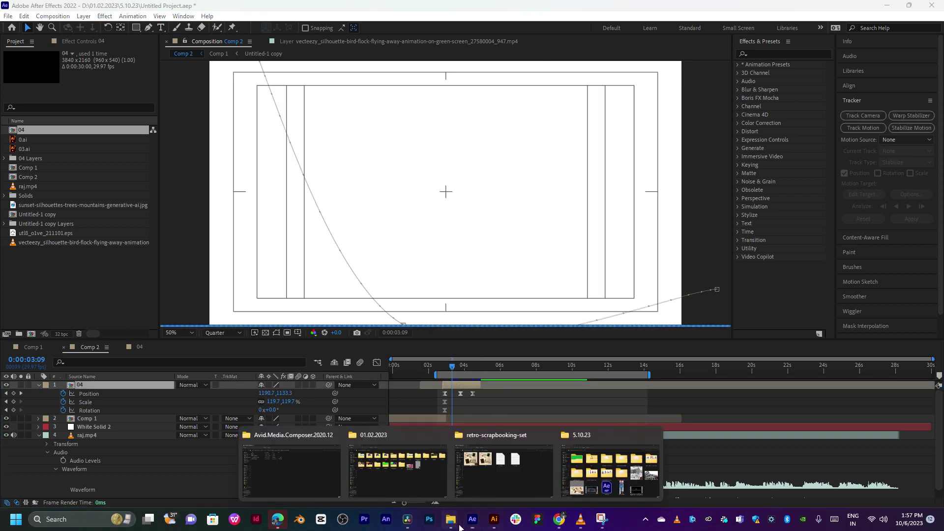
{"action": "left_click", "coordinate": [533, 468]}
{"action": "key", "text": "alt+Up"}
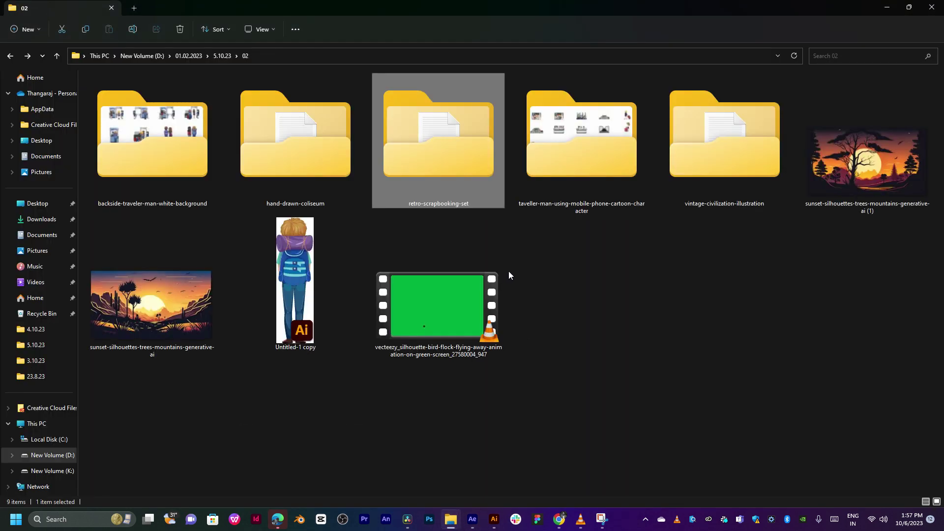
{"action": "double_click", "coordinate": [612, 204]}
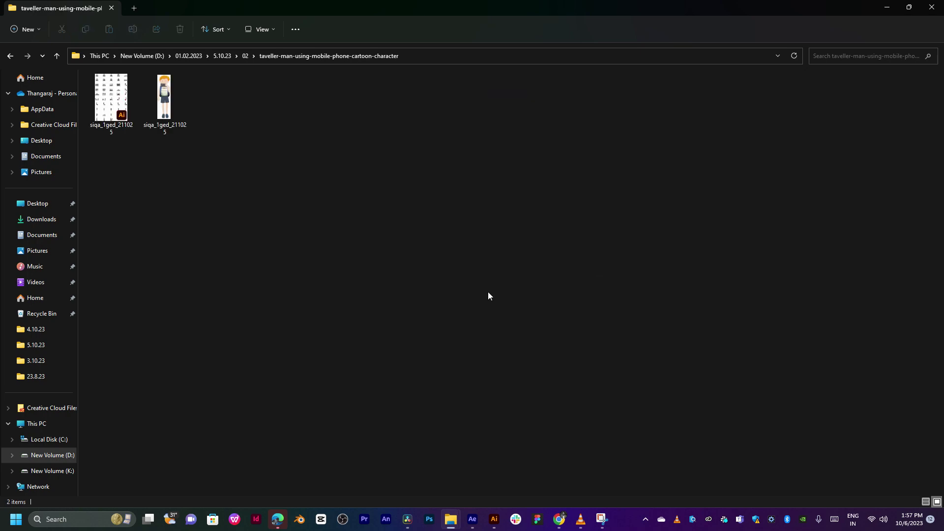
{"action": "key", "text": "ctrl+shift+1"}
{"action": "key", "text": "alt+Up"}
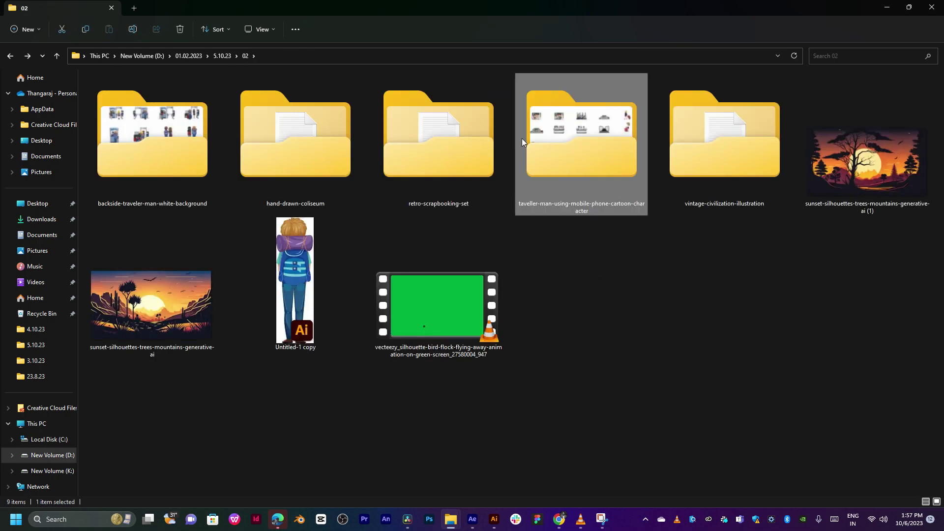
Check the vintage-civilization-illustration, hand-drawn-coliseum and backside-traveler-man-white-background folders for usable artwork
{"action": "double_click", "coordinate": [691, 132]}
{"action": "key", "text": "alt+Up"}
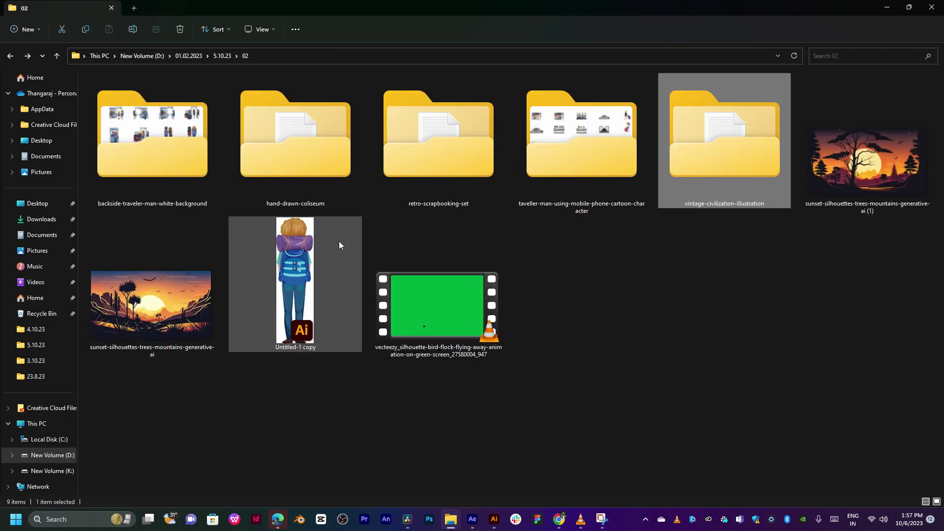
{"action": "double_click", "coordinate": [274, 178]}
{"action": "key", "text": "alt+Up"}
{"action": "double_click", "coordinate": [187, 131]}
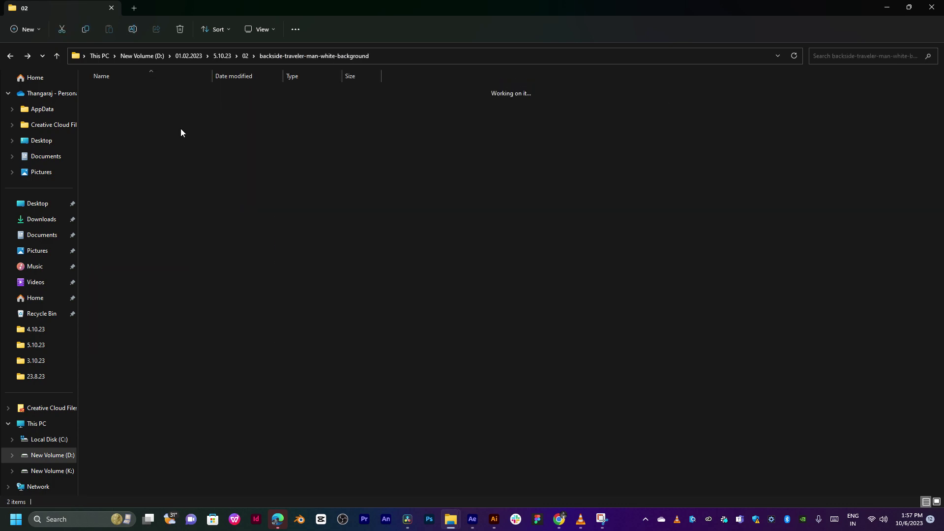
{"action": "key", "text": "alt+Up"}
{"action": "left_click", "coordinate": [638, 316]}
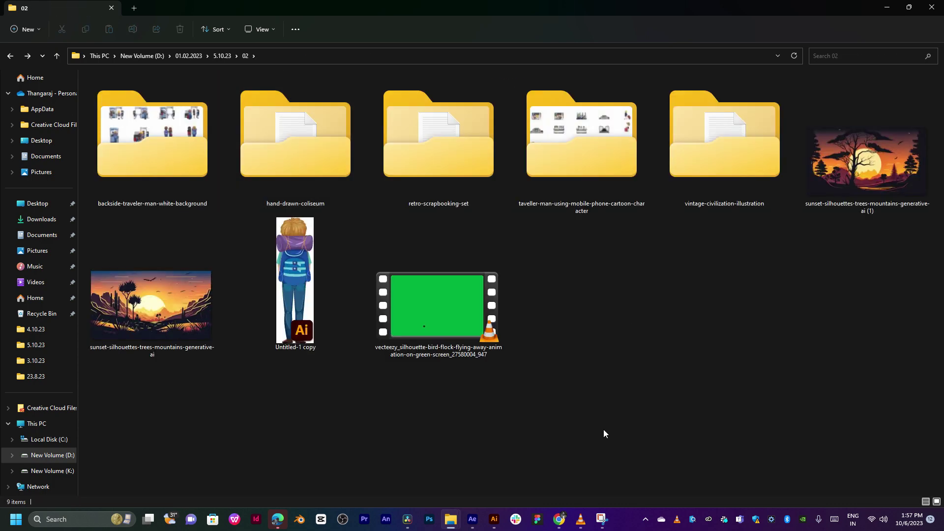
Switch to Chrome, open Freepik in a new tab and search its resources for "artport"
{"action": "left_click", "coordinate": [565, 523]}
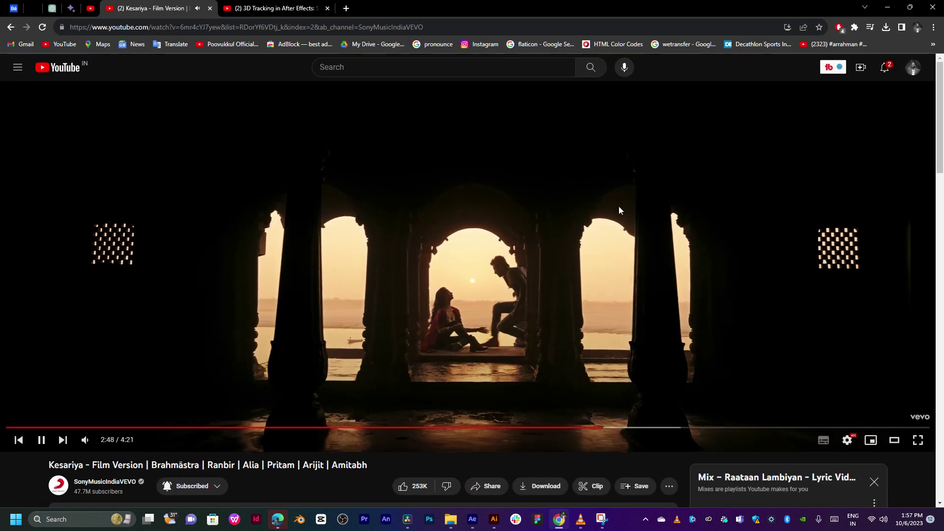
{"action": "key", "text": "ctrl+t"}
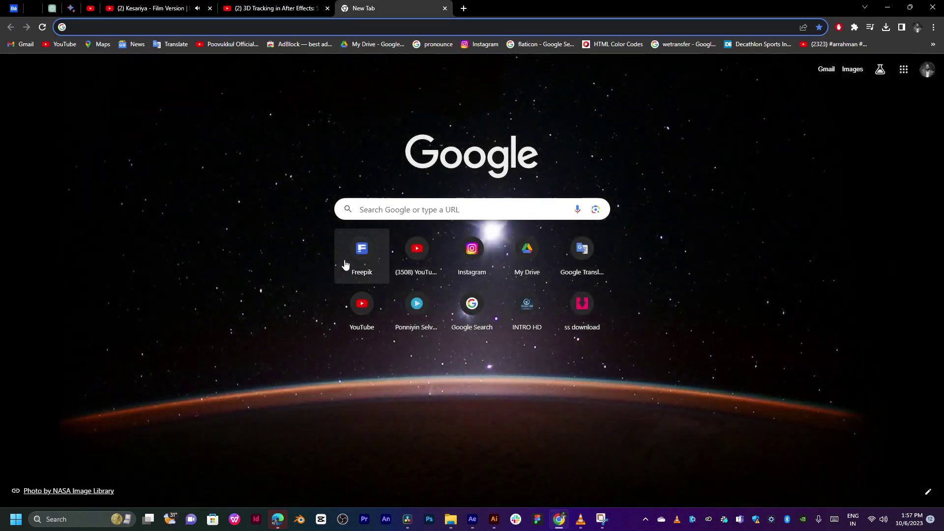
{"action": "left_click", "coordinate": [347, 262]}
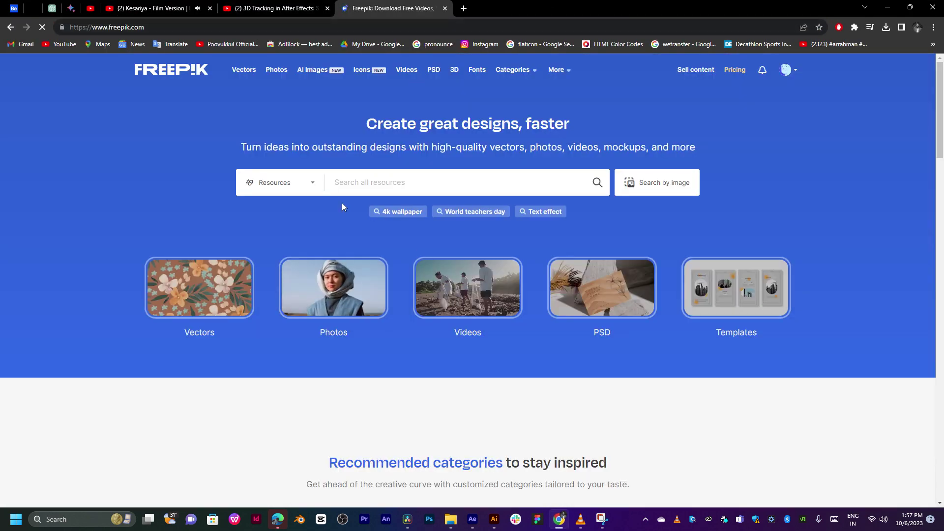
{"action": "type", "text": "art"}
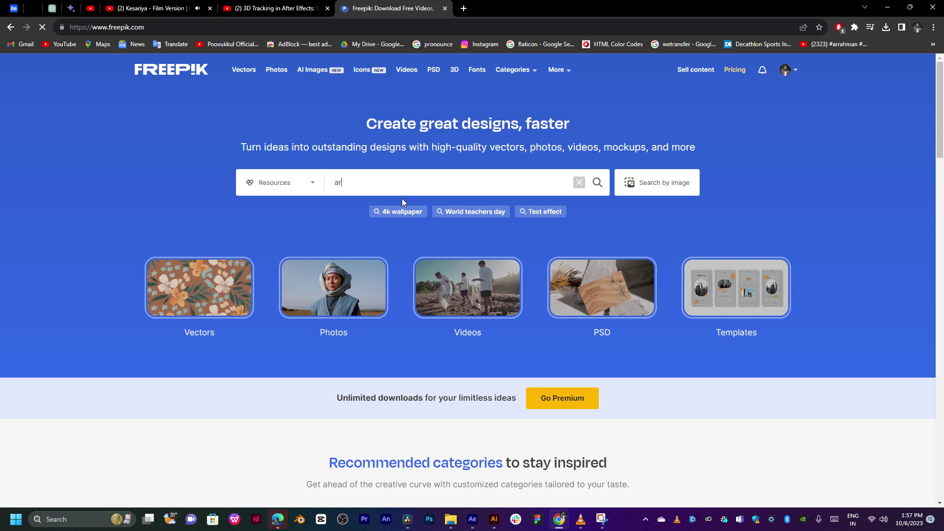
{"action": "type", "text": "port"}
{"action": "key", "text": "Return"}
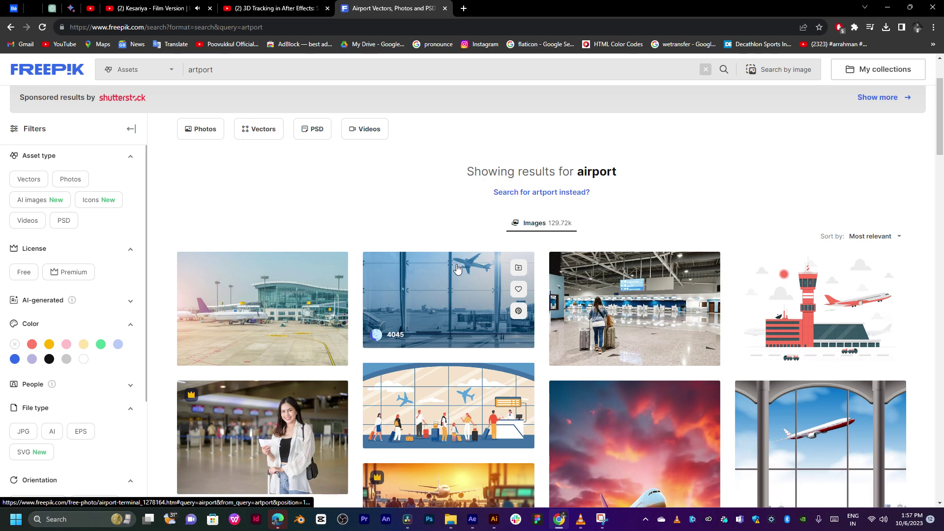
Browse the airport results, check the page of the jumbo jet at sunset image and return to the results
{"action": "scroll", "coordinate": [456, 268], "scroll_direction": "down", "scroll_amount": 3}
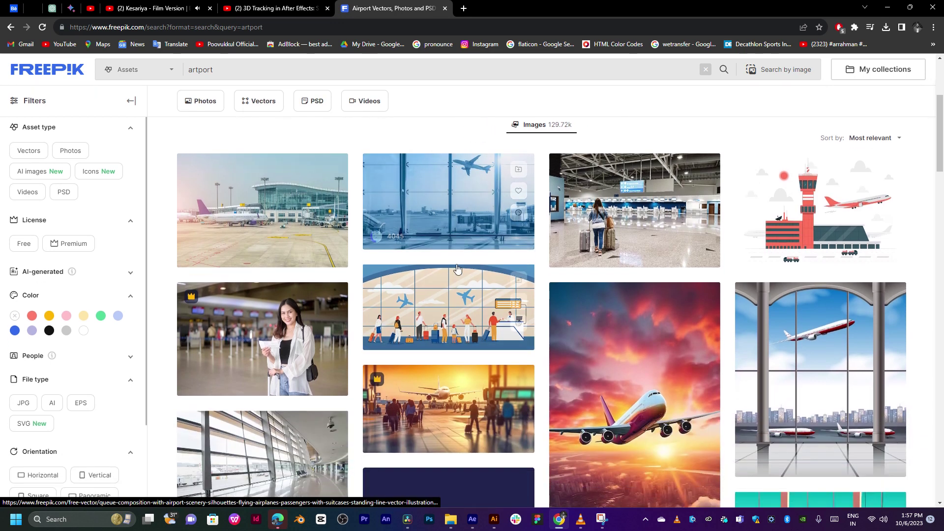
{"action": "scroll", "coordinate": [457, 268], "scroll_direction": "down", "scroll_amount": 1}
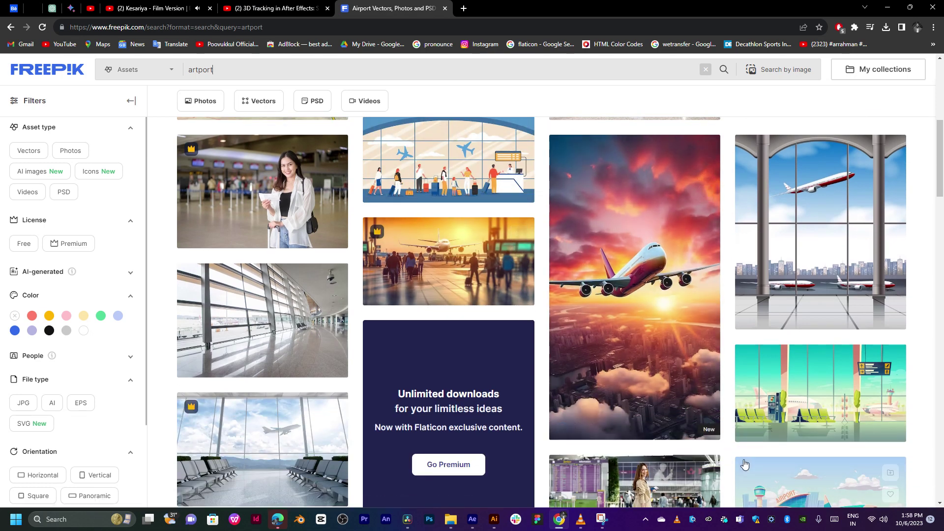
{"action": "left_click", "coordinate": [626, 256]}
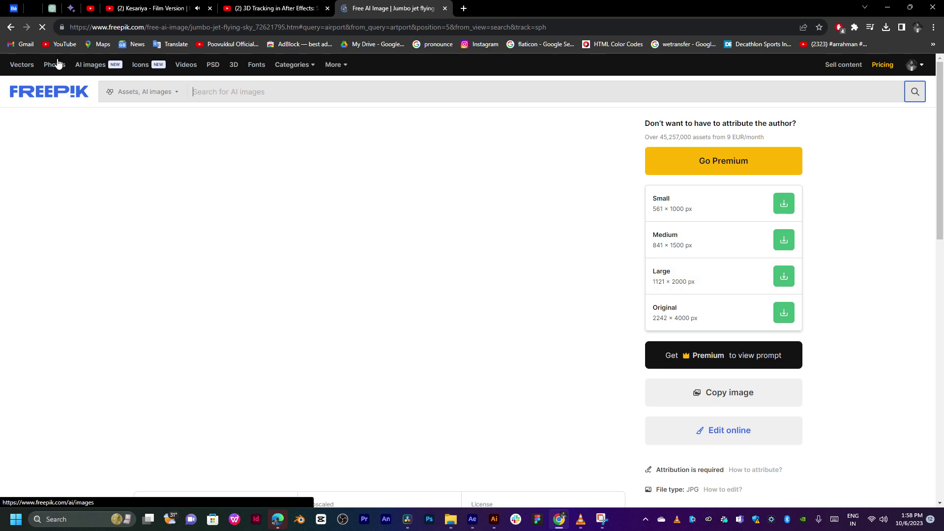
{"action": "left_click", "coordinate": [8, 30]}
Look through more airport results and open the vector of a plane seen through arched terminal windows in a new tab
{"action": "scroll", "coordinate": [556, 324], "scroll_direction": "down", "scroll_amount": 5}
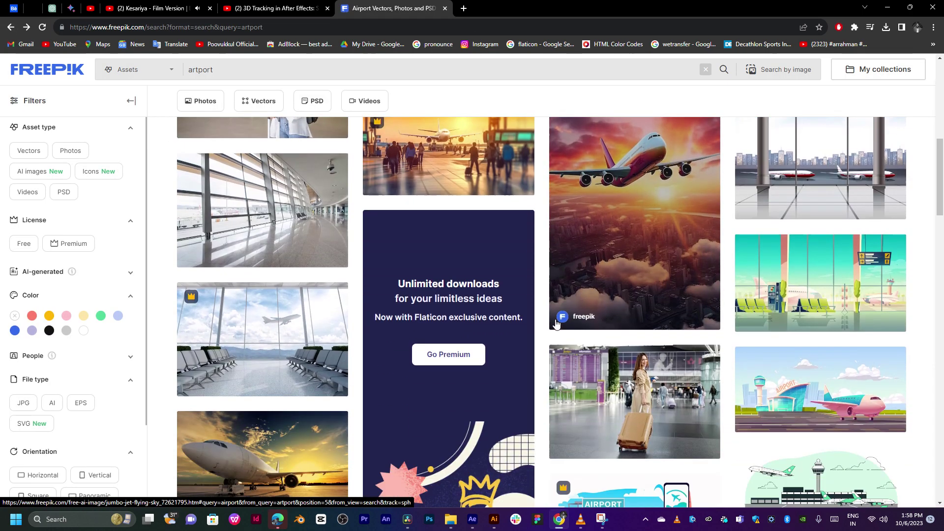
{"action": "scroll", "coordinate": [556, 324], "scroll_direction": "up", "scroll_amount": 2}
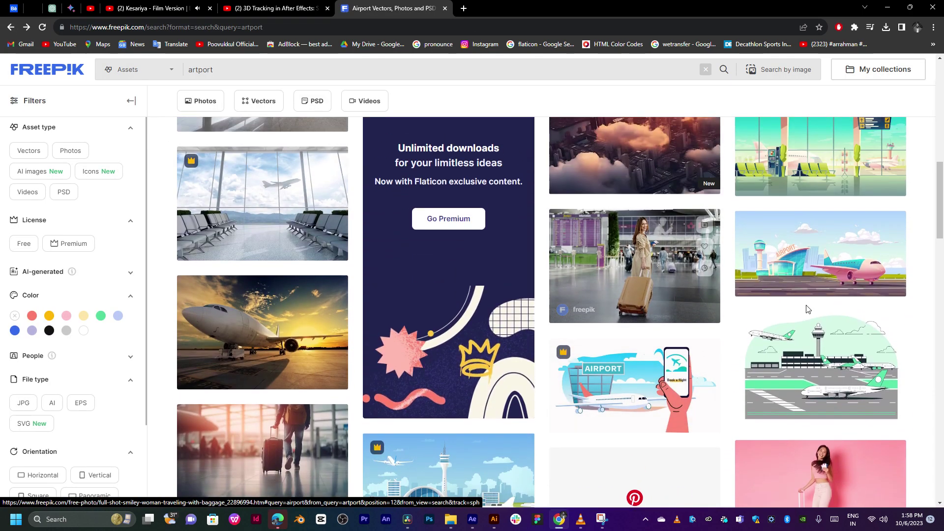
{"action": "scroll", "coordinate": [761, 310], "scroll_direction": "down", "scroll_amount": 2}
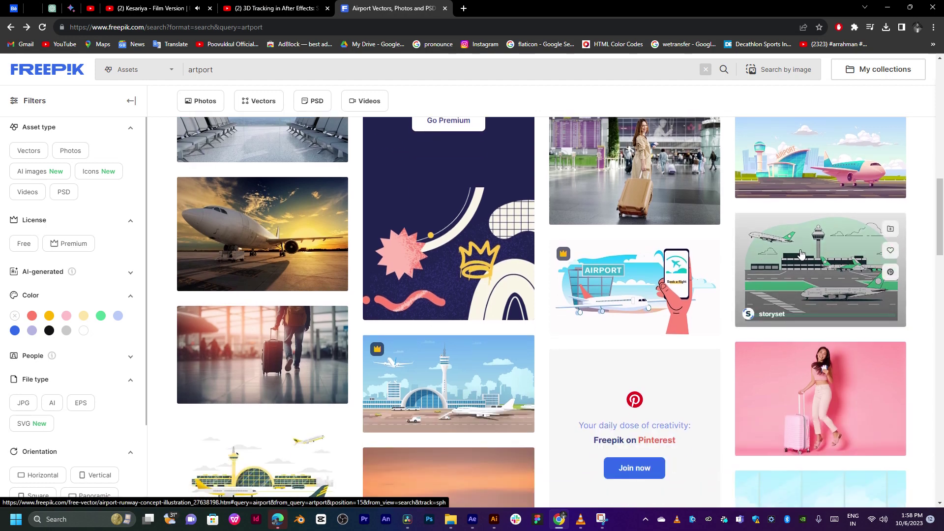
{"action": "scroll", "coordinate": [800, 253], "scroll_direction": "down", "scroll_amount": 12}
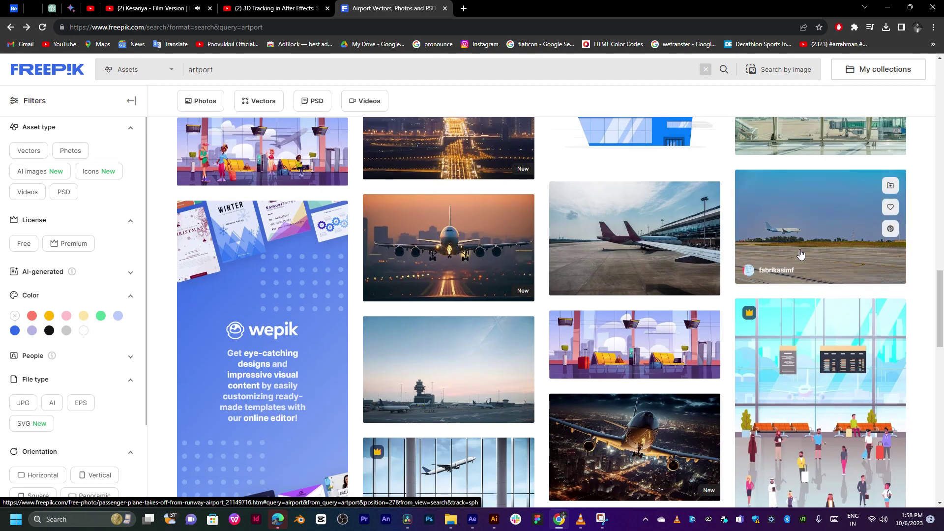
{"action": "scroll", "coordinate": [801, 254], "scroll_direction": "down", "scroll_amount": 6}
{"action": "scroll", "coordinate": [799, 254], "scroll_direction": "up", "scroll_amount": 7}
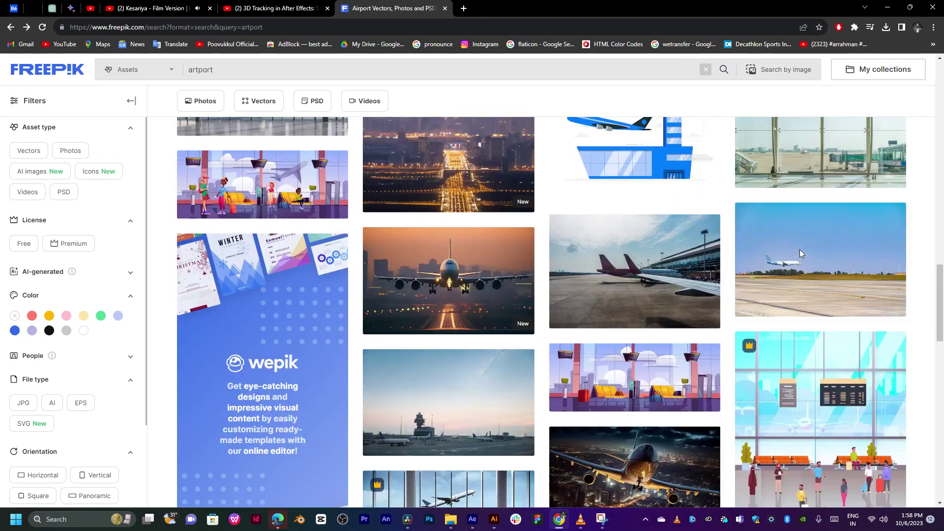
{"action": "scroll", "coordinate": [799, 253], "scroll_direction": "down", "scroll_amount": 15}
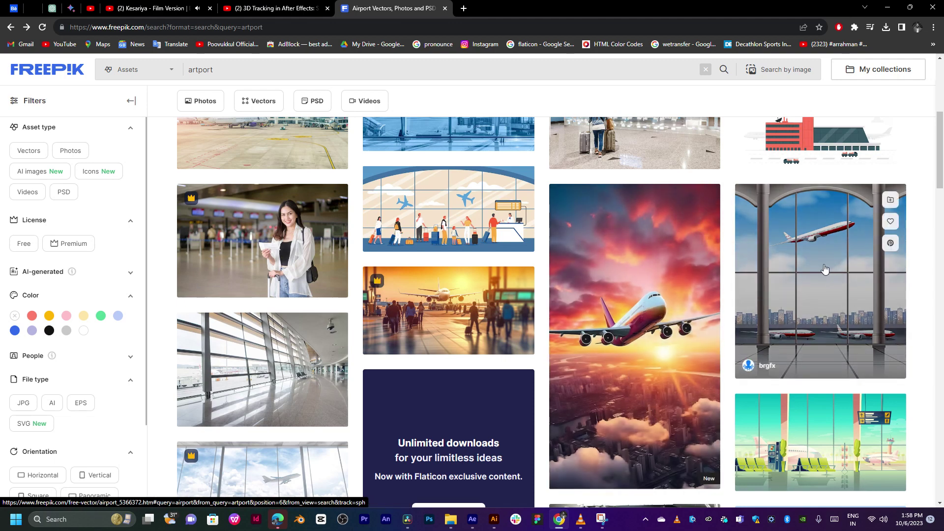
{"action": "scroll", "coordinate": [737, 295], "scroll_direction": "up", "scroll_amount": 3}
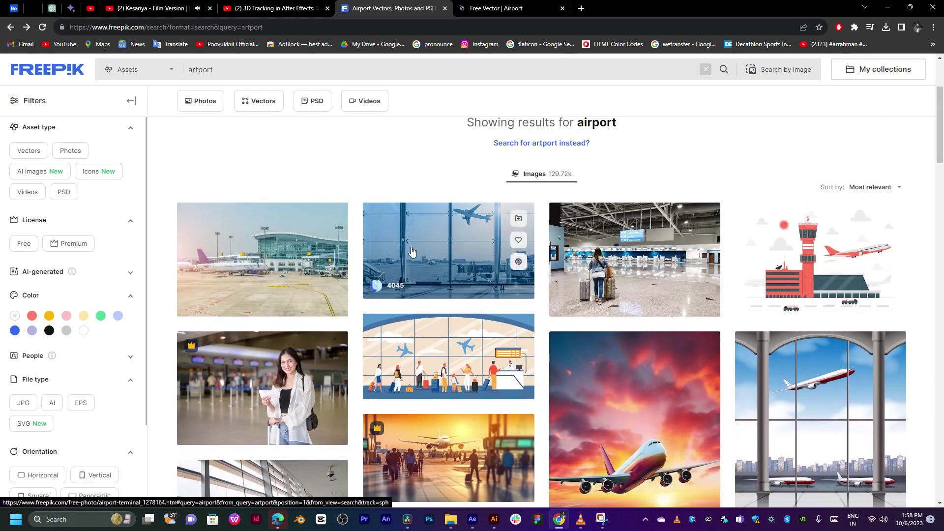
Filter the airport results to PSD files and open the red and white plane mockup in a new tab
{"action": "left_click", "coordinate": [63, 192]}
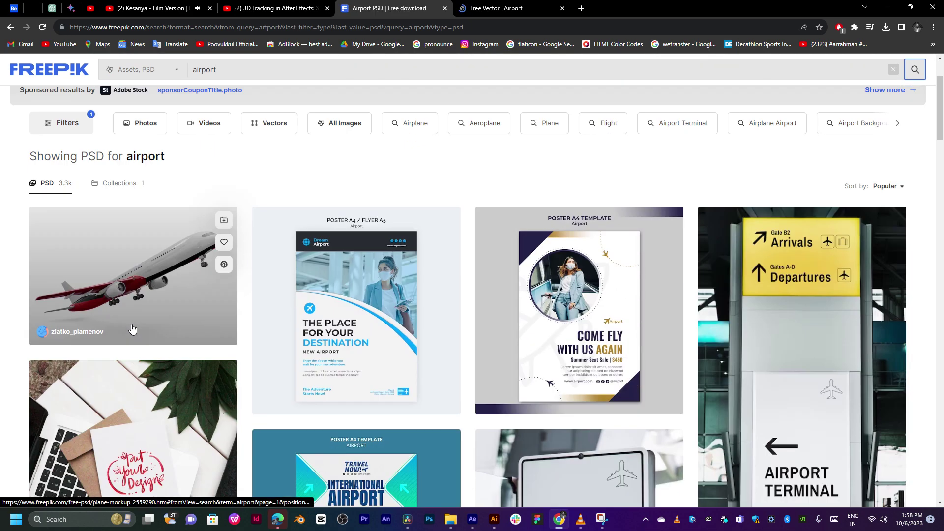
{"action": "scroll", "coordinate": [131, 330], "scroll_direction": "down", "scroll_amount": 1}
{"action": "middle_click", "coordinate": [167, 228]}
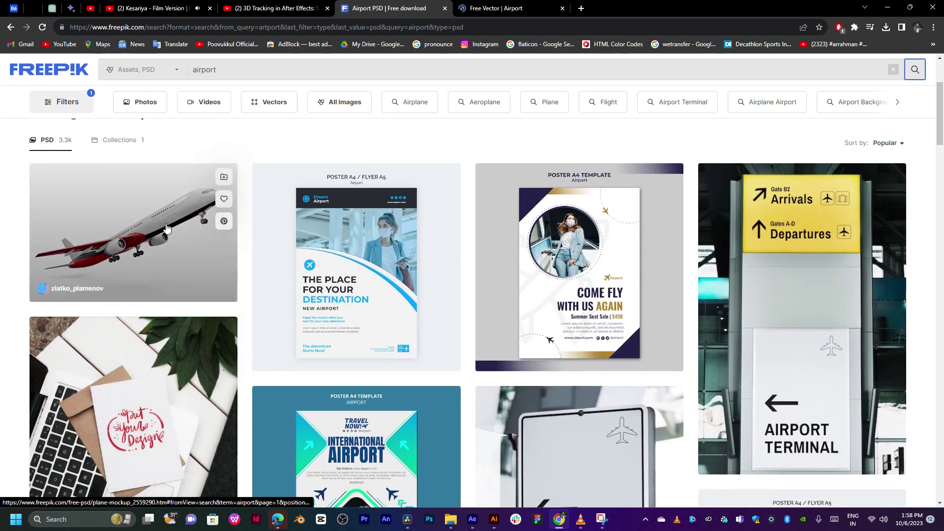